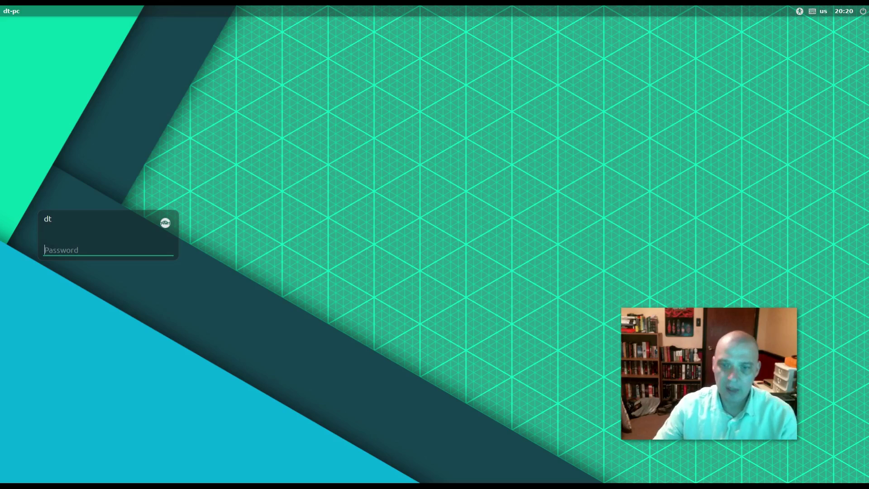
Select the FVWM session from the LightDM desktop environment list.
{"action": "left_click", "coordinate": [165, 224]}
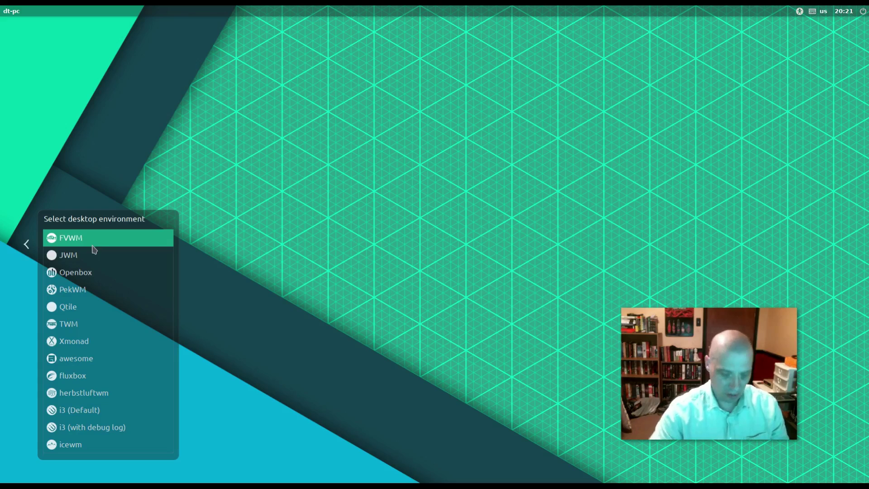
{"action": "left_click", "coordinate": [84, 272]}
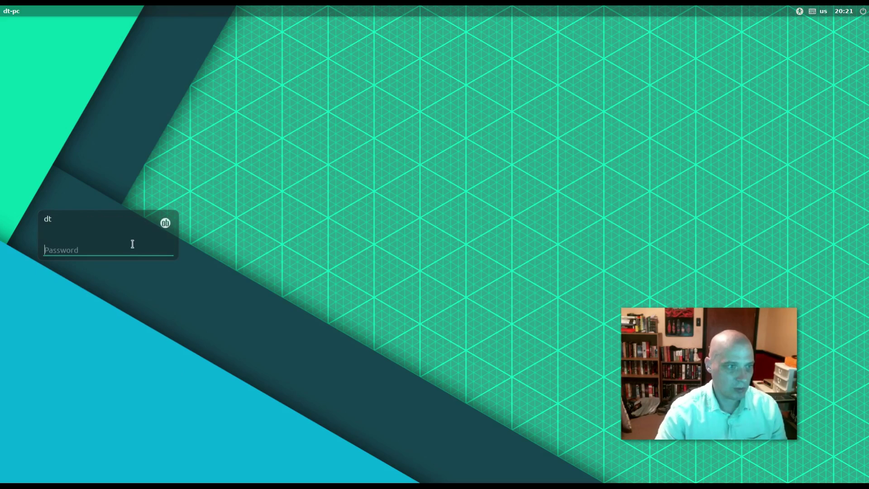
{"action": "left_click", "coordinate": [165, 223]}
{"action": "left_click", "coordinate": [73, 237]}
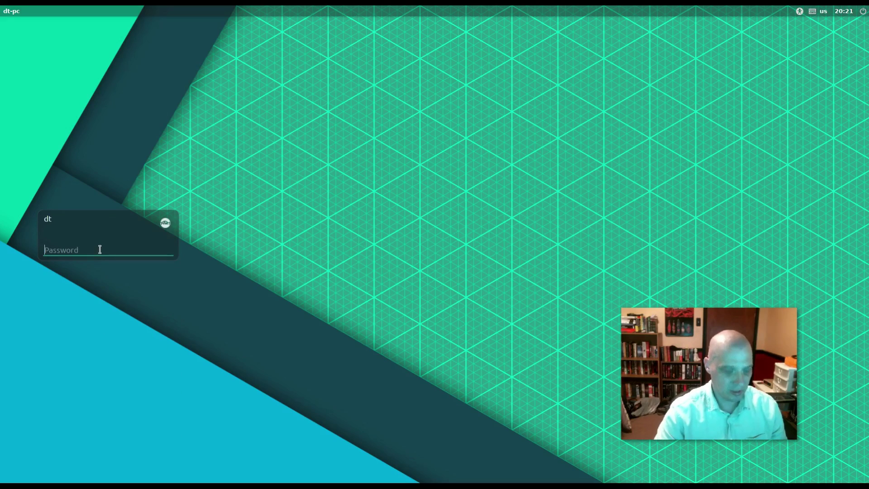
Log in with the account password, then open the root menu and browse Programs and XDG Menu.
{"action": "type", "text": "••••"}
{"action": "key", "text": "Return"}
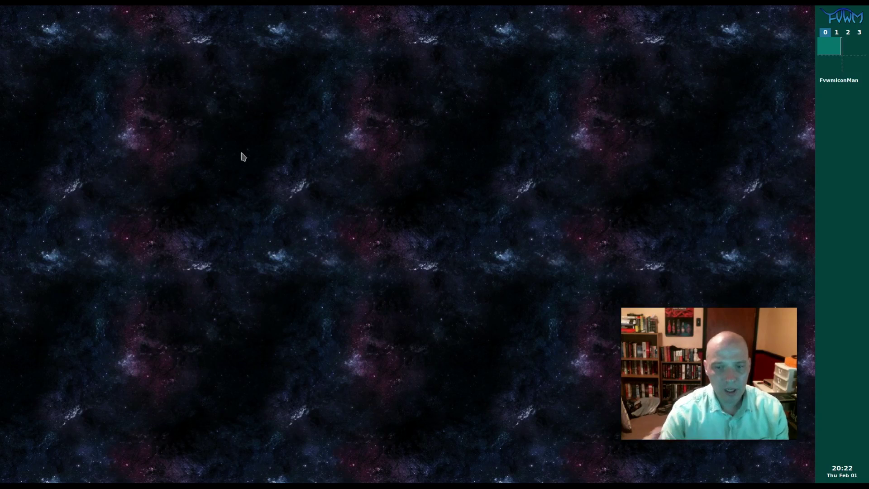
{"action": "left_click", "coordinate": [217, 115]}
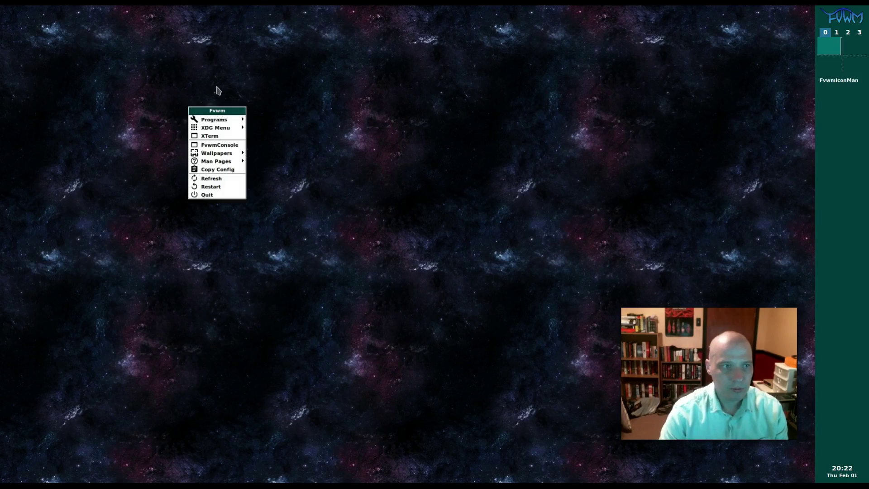
{"action": "mouse_move", "coordinate": [213, 120]}
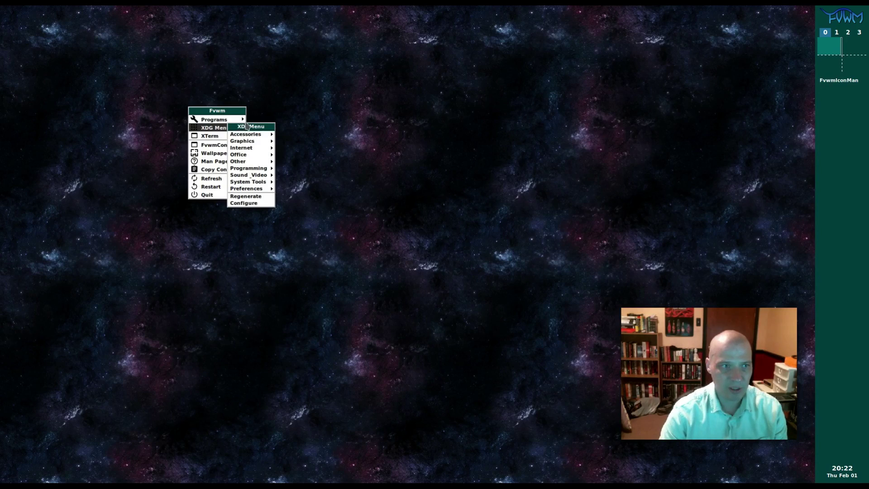
{"action": "mouse_move", "coordinate": [266, 134]}
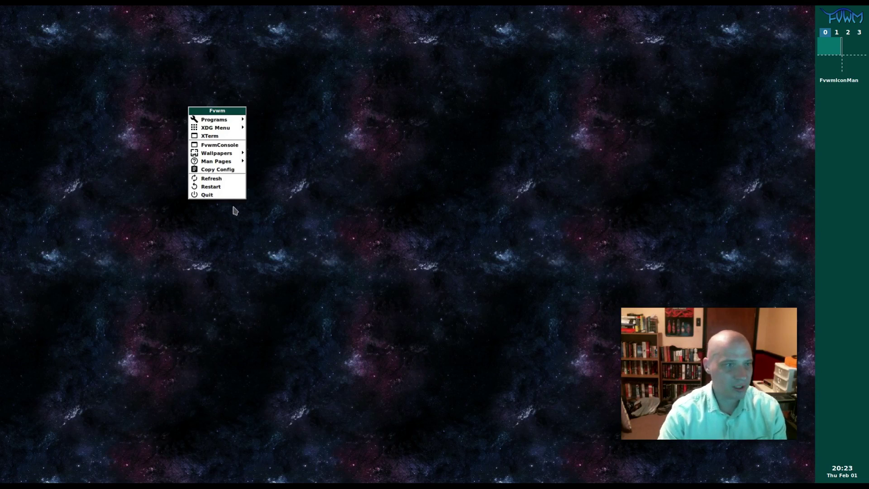
Close the root menu, then bring up and browse the window-operations menu on the desktop.
{"action": "key", "text": "Escape"}
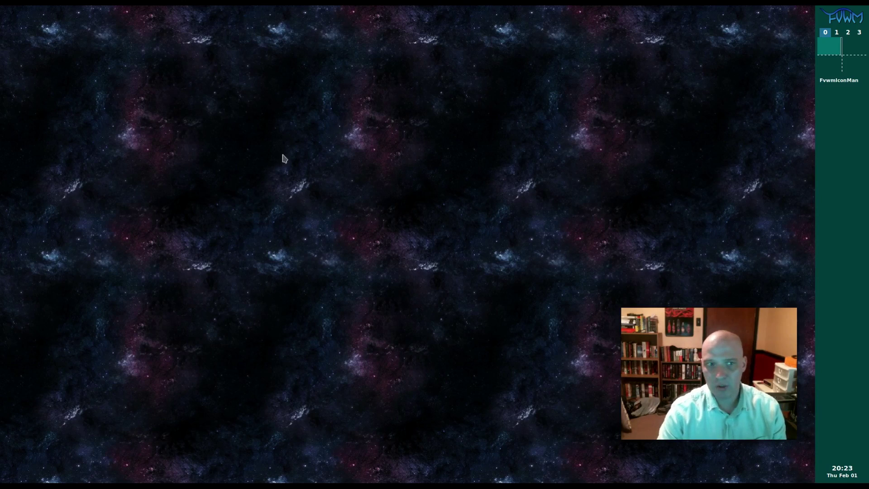
{"action": "right_click", "coordinate": [296, 104]}
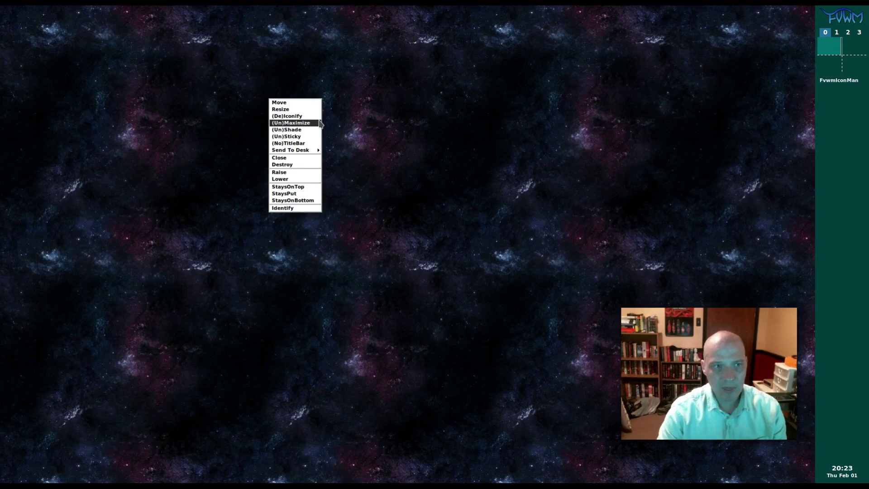
{"action": "mouse_move", "coordinate": [313, 150]}
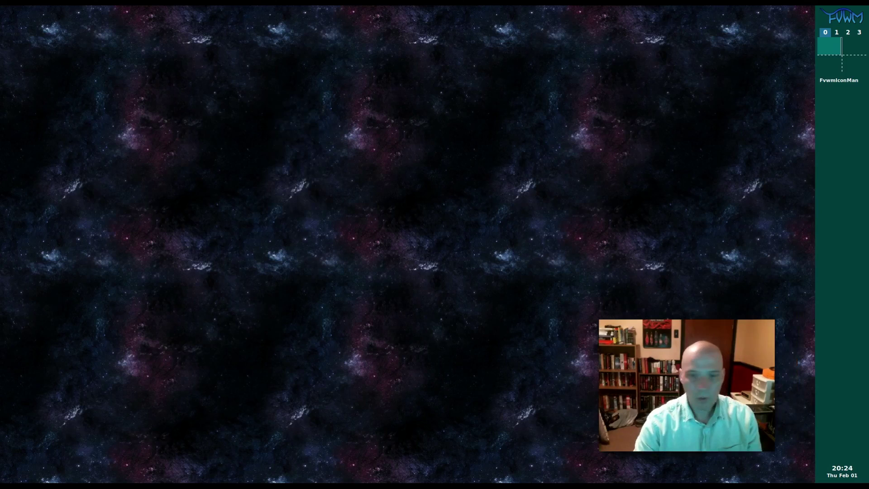
Launch Firefox from the root menu's XDG Menu > Internet submenu.
{"action": "left_click", "coordinate": [146, 113]}
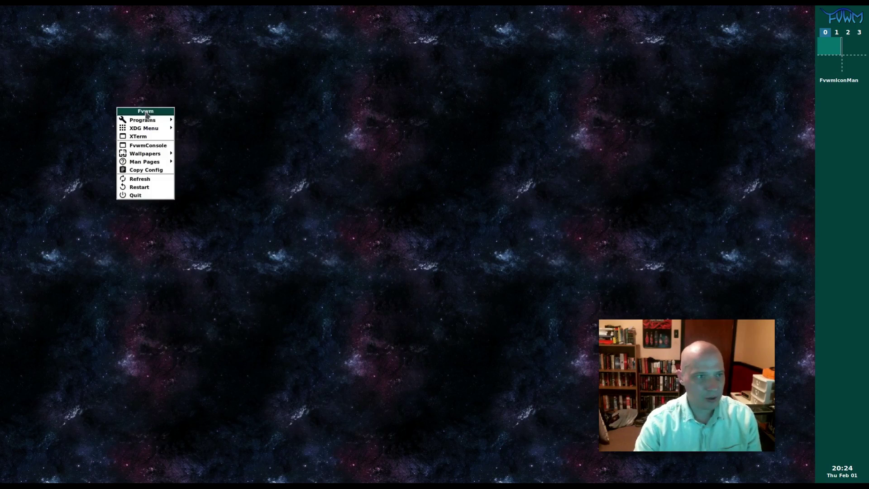
{"action": "mouse_move", "coordinate": [153, 129]}
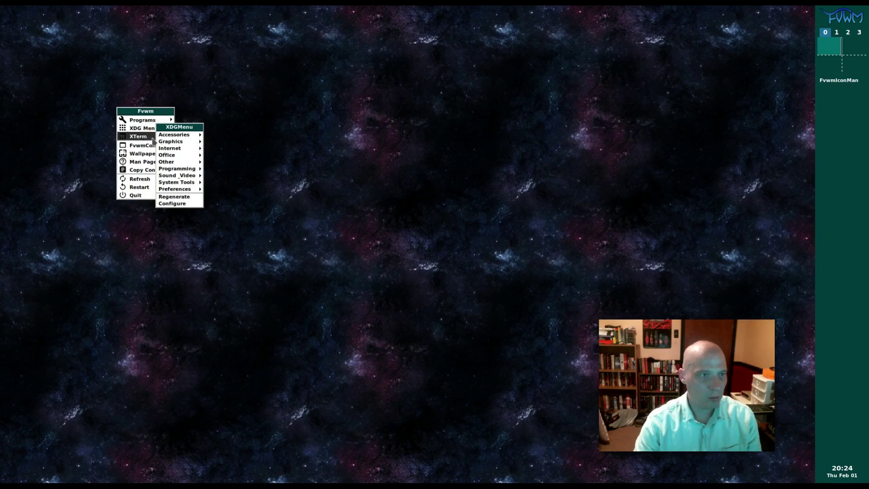
{"action": "mouse_move", "coordinate": [175, 149]}
{"action": "left_click", "coordinate": [215, 178]}
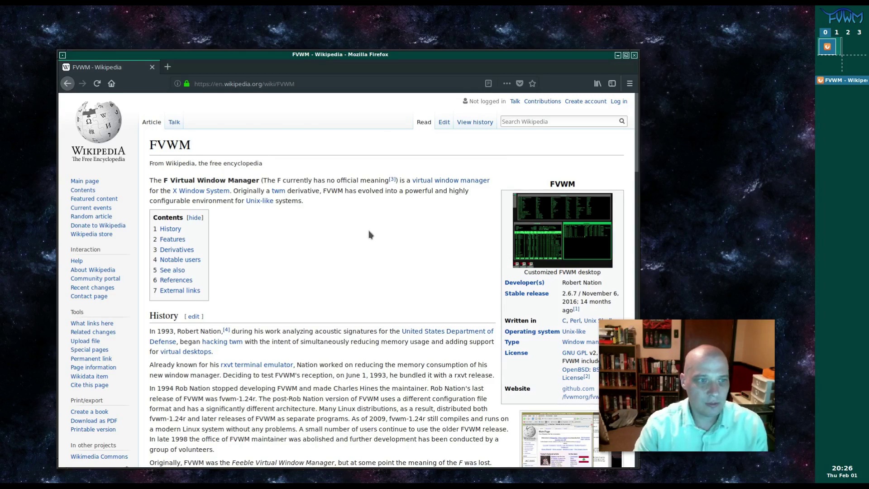
{"action": "scroll", "coordinate": [370, 235], "scroll_direction": "down", "scroll_amount": 4}
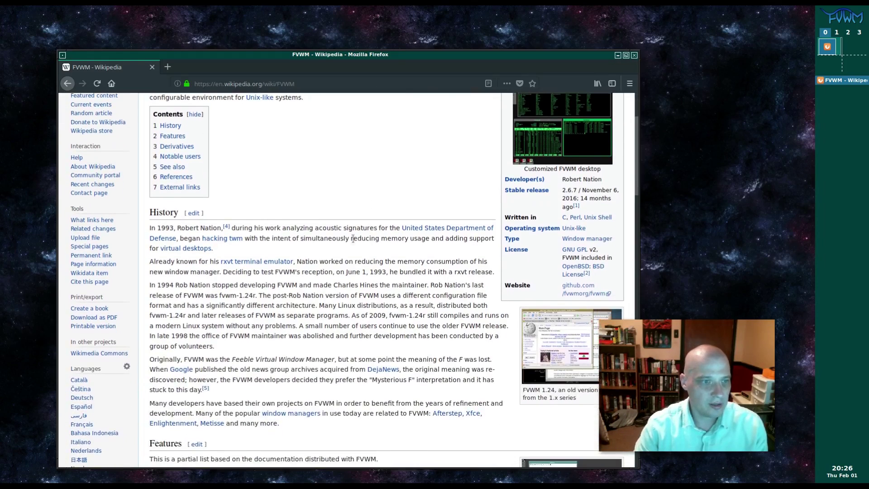
{"action": "scroll", "coordinate": [306, 292], "scroll_direction": "down", "scroll_amount": 1}
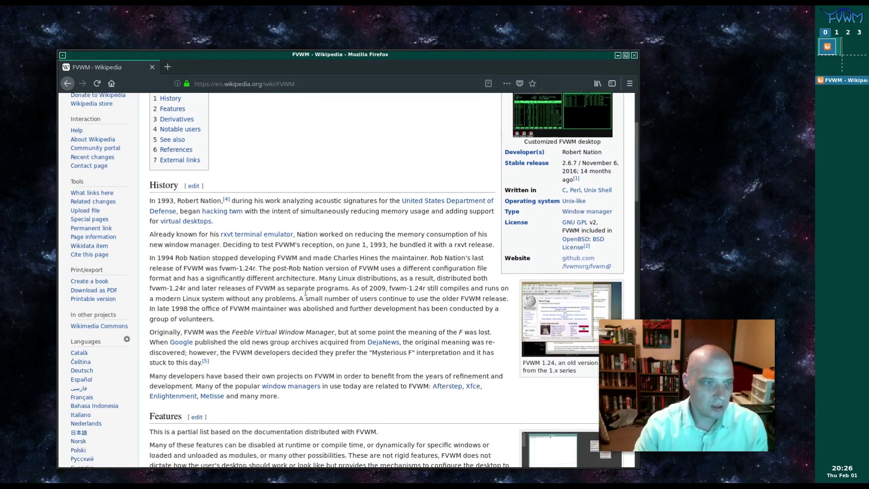
{"action": "scroll", "coordinate": [306, 292], "scroll_direction": "down", "scroll_amount": 1}
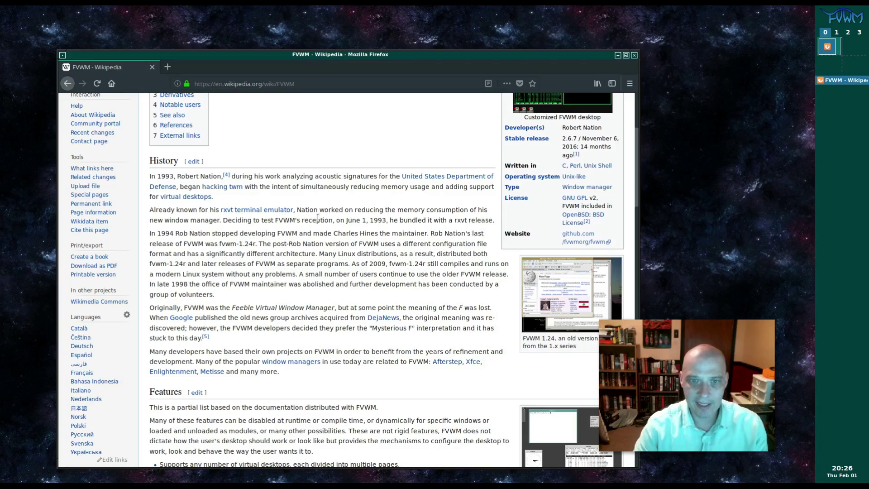
{"action": "scroll", "coordinate": [305, 200], "scroll_direction": "down", "scroll_amount": 3}
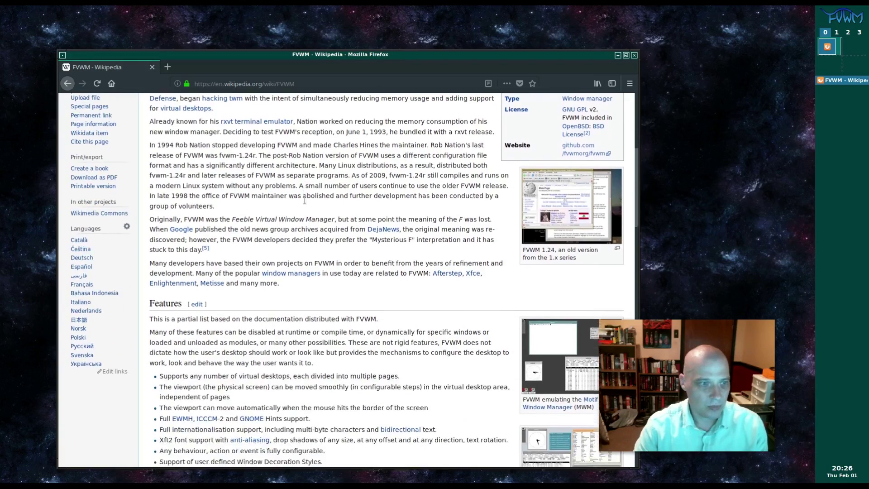
{"action": "scroll", "coordinate": [304, 200], "scroll_direction": "down", "scroll_amount": 7}
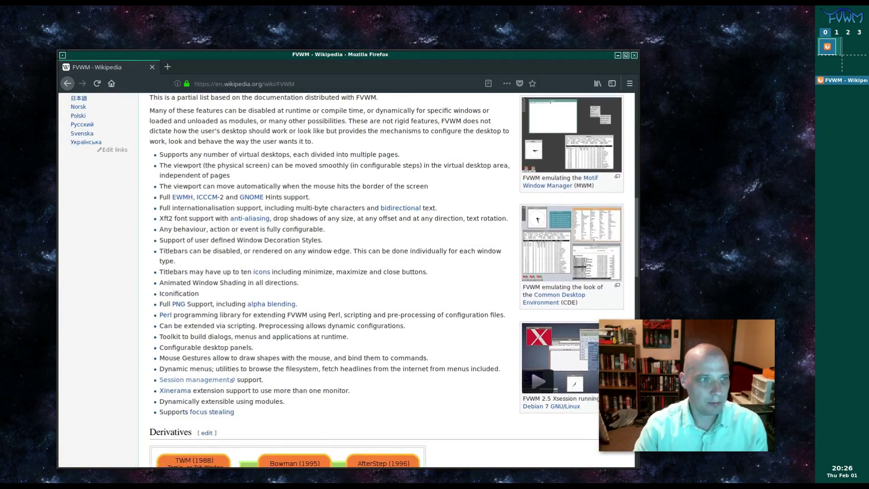
{"action": "scroll", "coordinate": [468, 295], "scroll_direction": "down", "scroll_amount": 10}
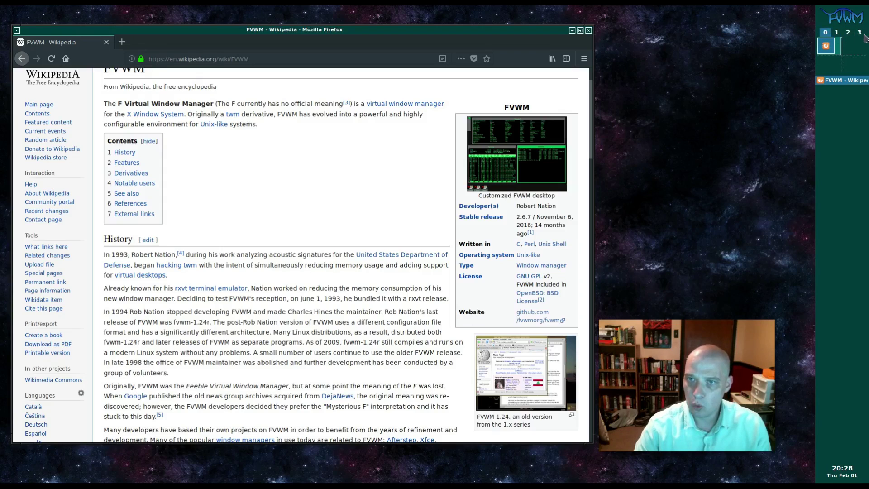
{"action": "left_click", "coordinate": [838, 35]}
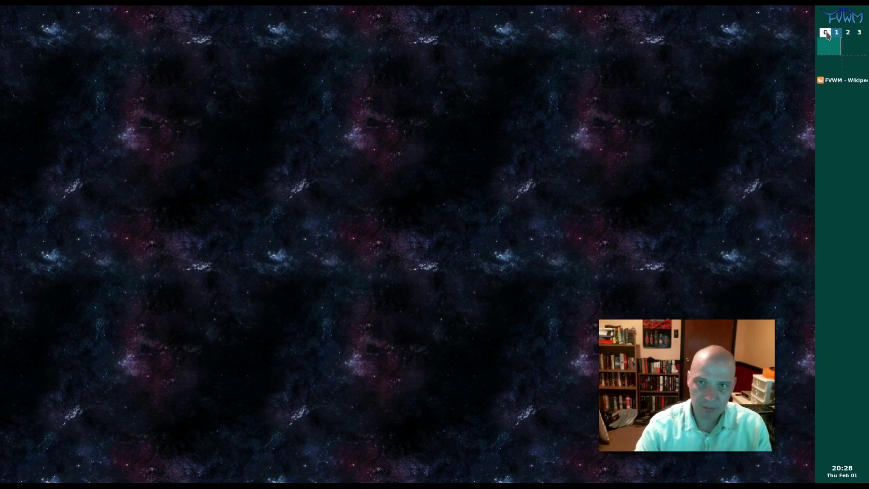
{"action": "left_click", "coordinate": [826, 34]}
{"action": "left_click", "coordinate": [848, 34]}
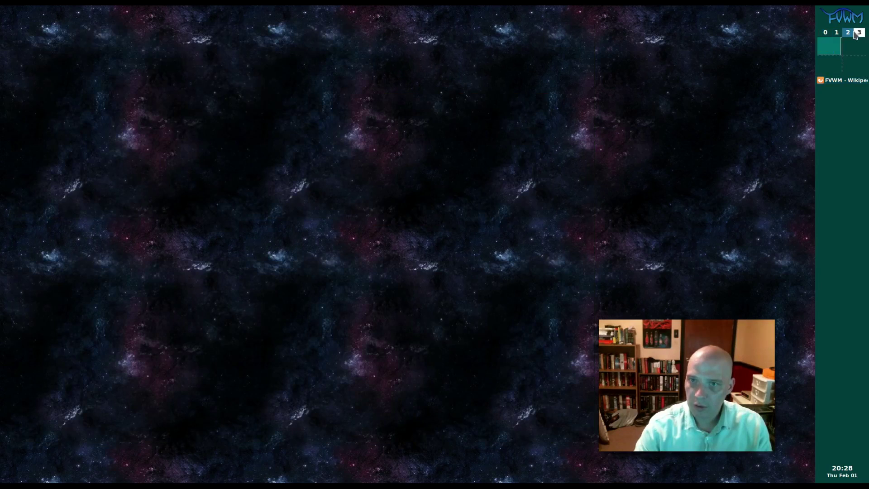
{"action": "left_click", "coordinate": [855, 35]}
{"action": "left_click", "coordinate": [825, 34]}
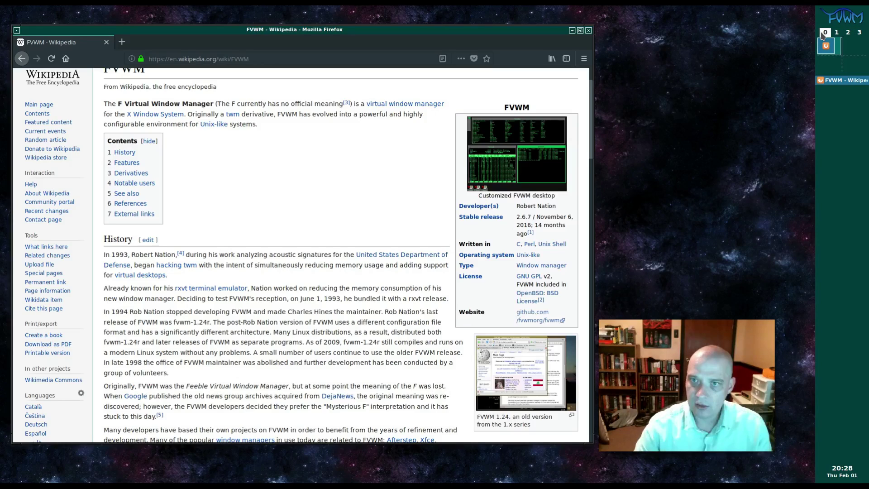
{"action": "left_click", "coordinate": [854, 54]}
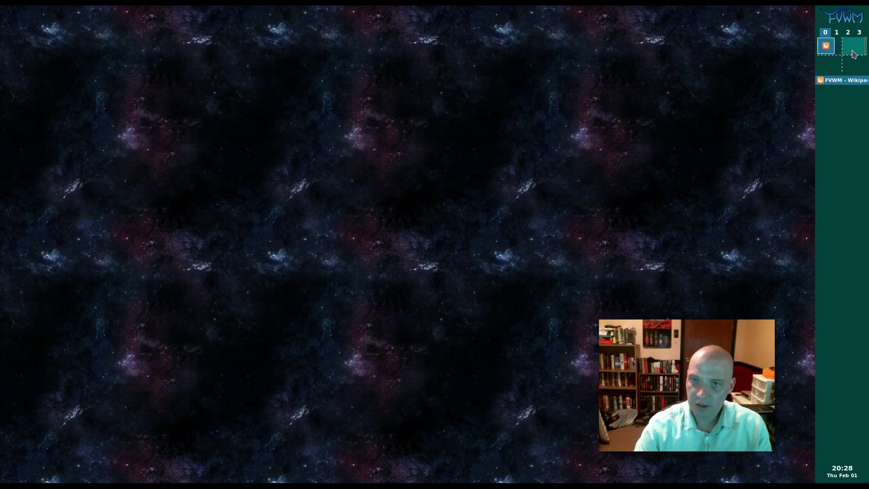
{"action": "left_click", "coordinate": [852, 65]}
{"action": "left_click", "coordinate": [834, 66]}
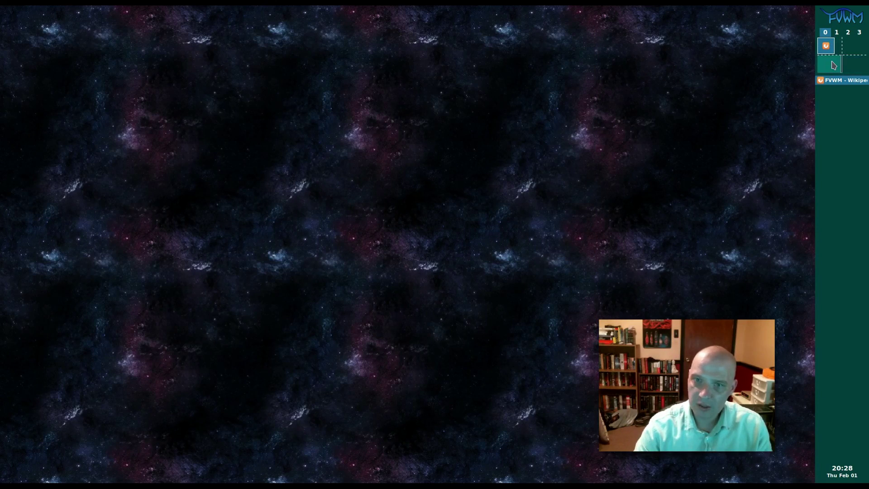
{"action": "left_click", "coordinate": [828, 47]}
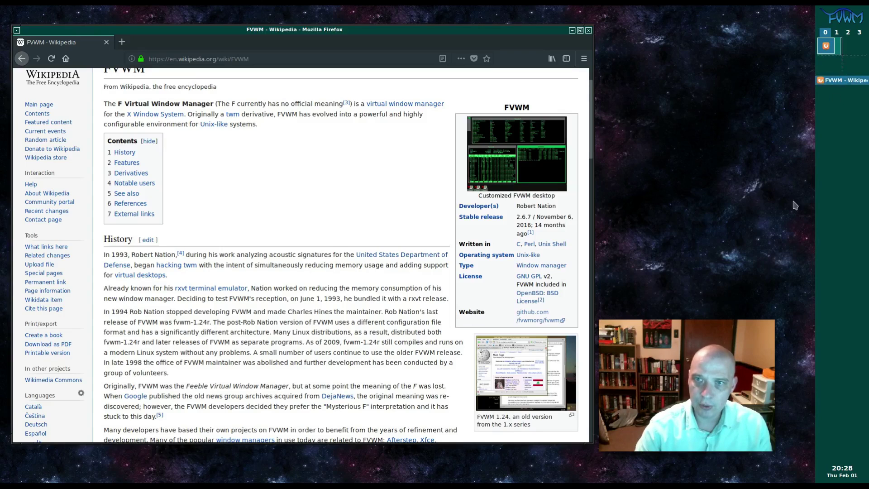
Iconify and restore the Firefox window several times via FvwmIconMan.
{"action": "left_click", "coordinate": [572, 32]}
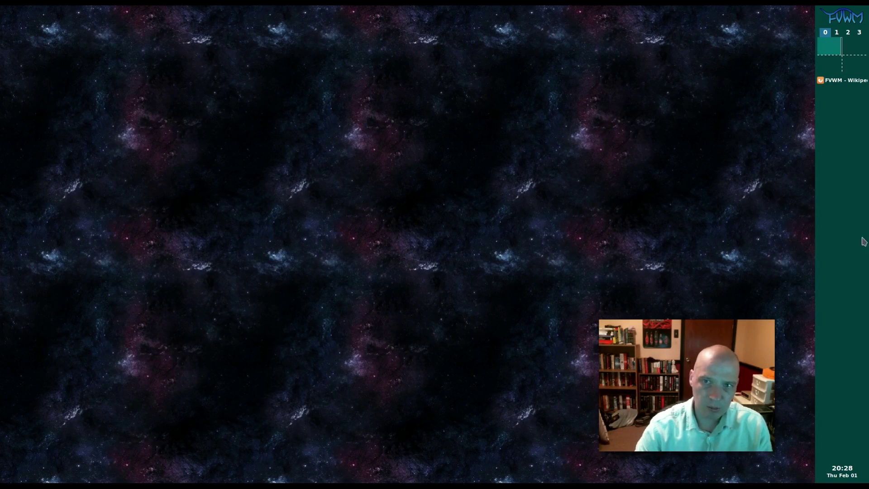
{"action": "left_click", "coordinate": [831, 81]}
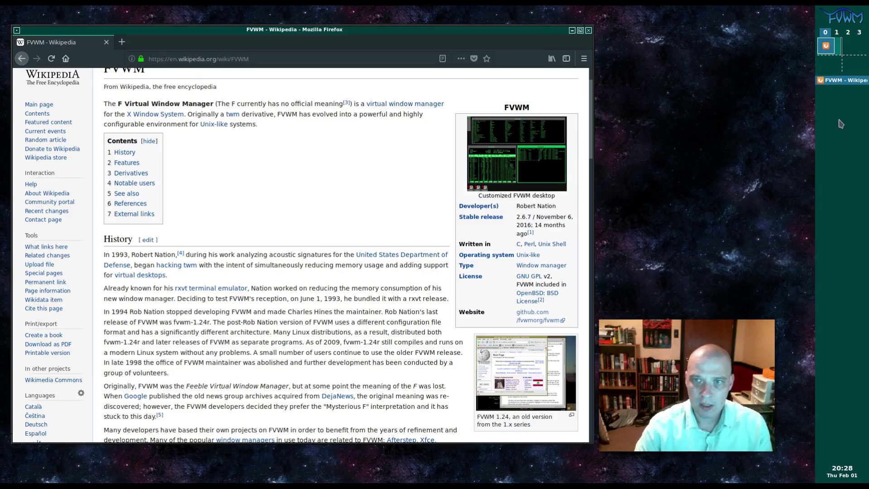
{"action": "left_click", "coordinate": [838, 82]}
{"action": "left_click", "coordinate": [838, 82]}
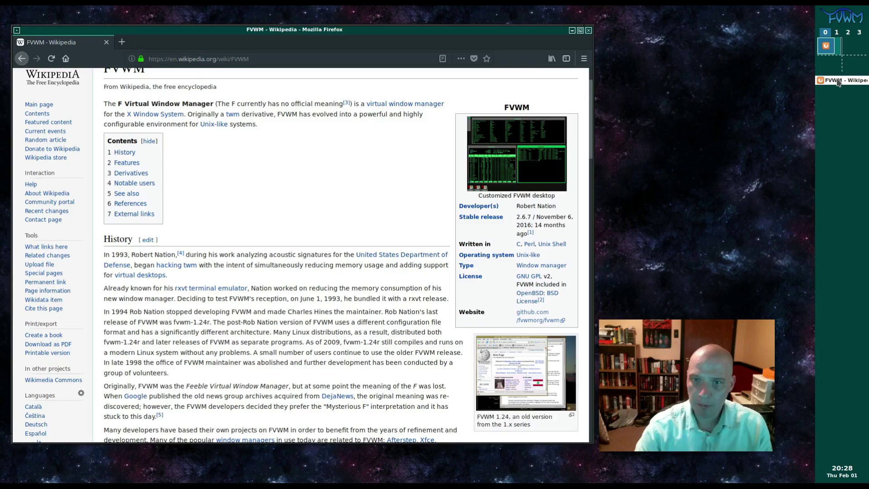
{"action": "left_click", "coordinate": [838, 81]}
{"action": "left_click", "coordinate": [838, 82]}
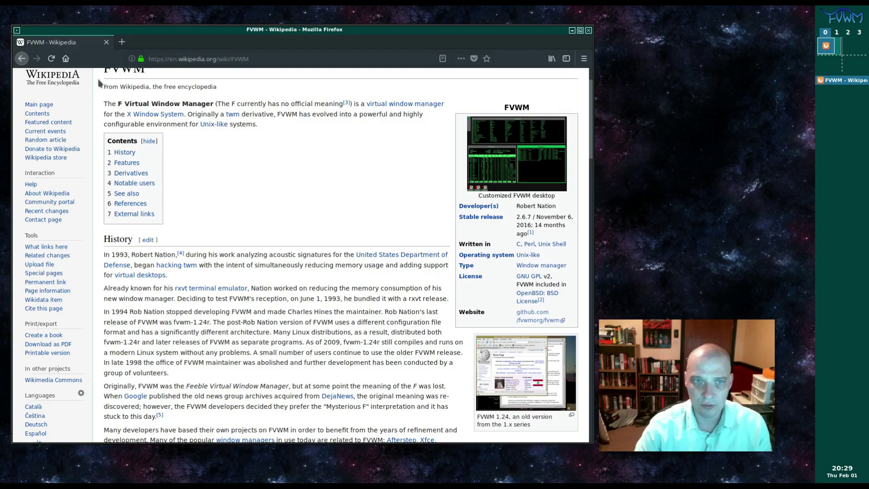
Close Firefox with its title-bar button and bring up the root menu's XDG Menu.
{"action": "left_click", "coordinate": [580, 31]}
{"action": "left_click", "coordinate": [588, 31]}
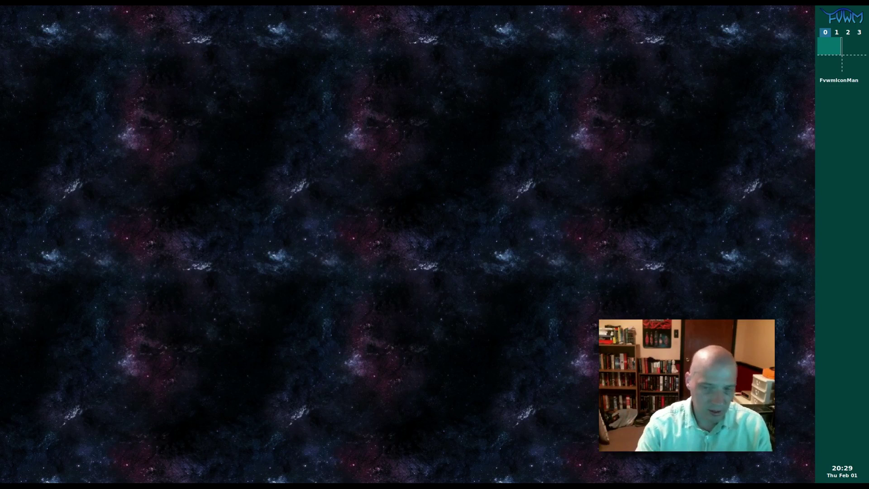
{"action": "left_click", "coordinate": [121, 92]}
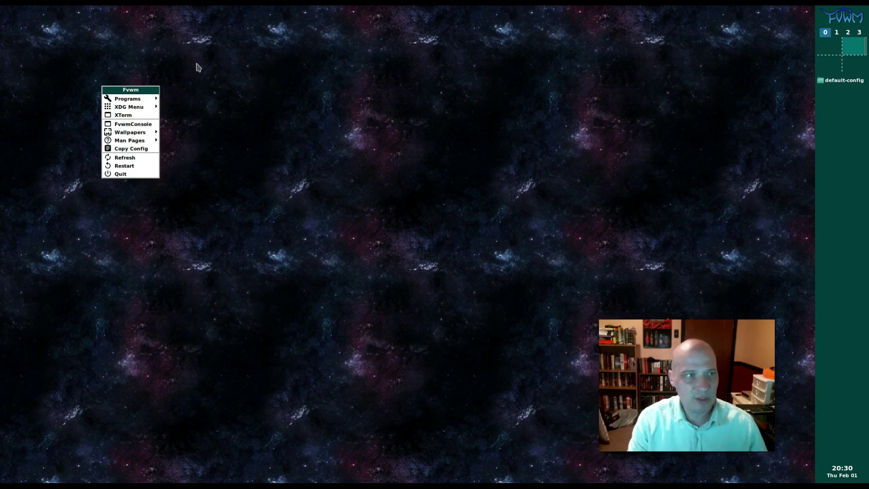
{"action": "mouse_move", "coordinate": [153, 107]}
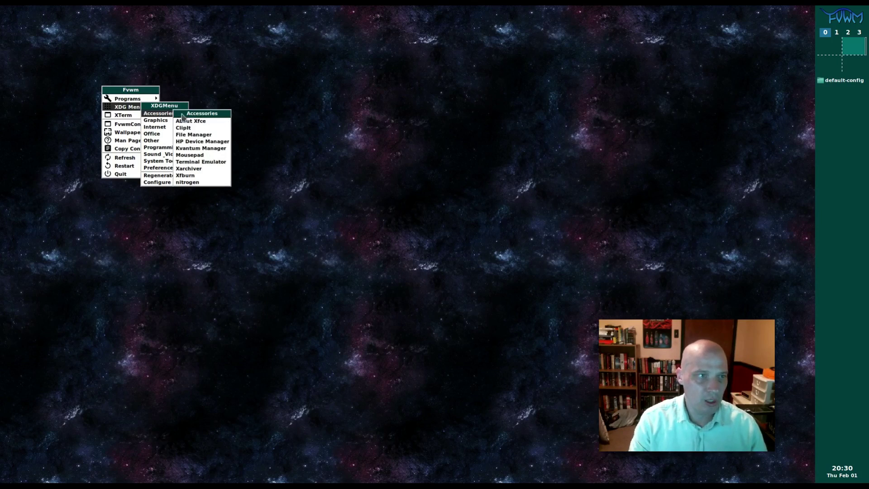
Launch File Manager from XDG Accessories and drag its window toward the screen centre.
{"action": "left_click", "coordinate": [212, 135]}
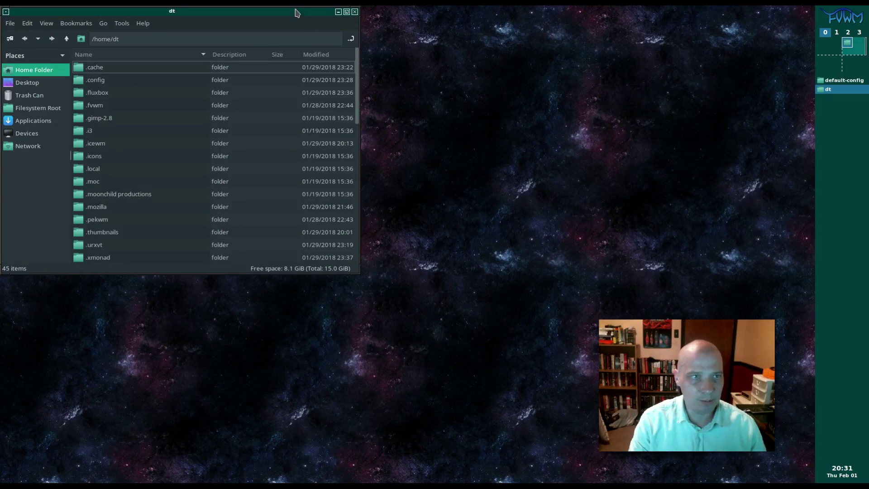
{"action": "left_click_drag", "start_coordinate": [296, 13], "coordinate": [384, 89]}
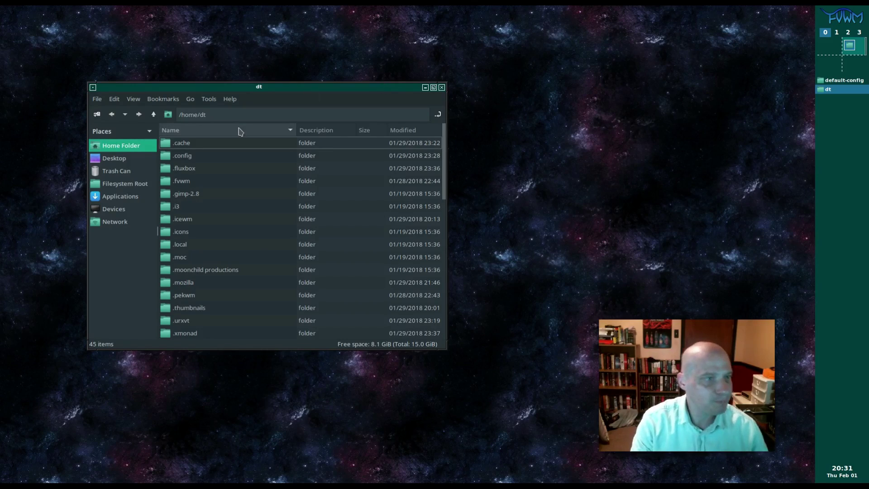
Open the hidden .fvwm folder, which contains only .BGdefault.
{"action": "double_click", "coordinate": [187, 182]}
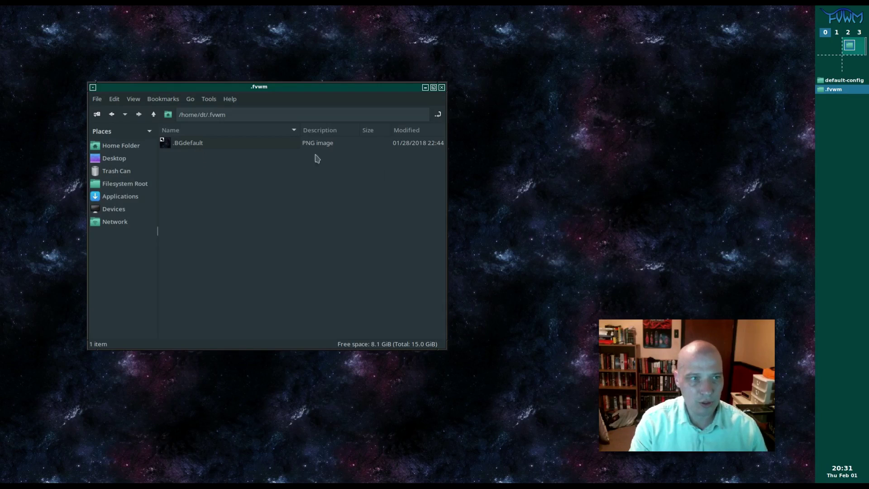
Create an empty file named 'config' in .fvwm via the Create New context menu.
{"action": "right_click", "coordinate": [209, 174]}
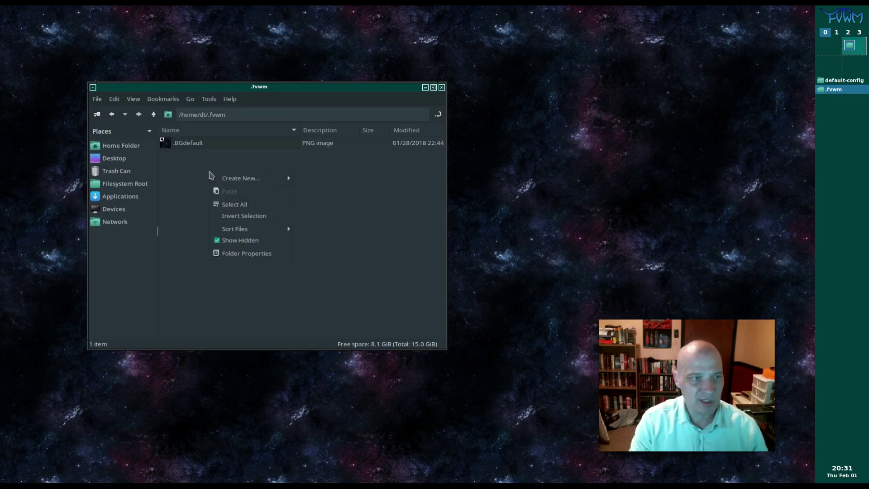
{"action": "mouse_move", "coordinate": [254, 177]}
{"action": "left_click", "coordinate": [334, 196]}
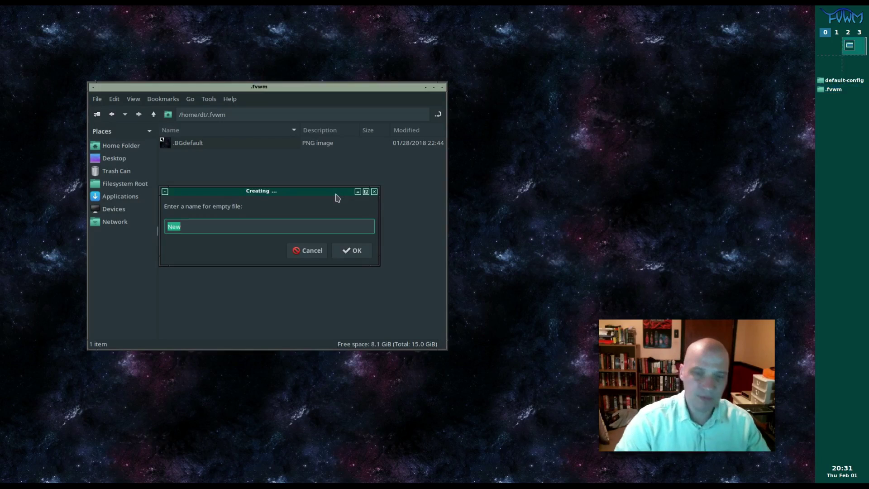
{"action": "type", "text": "config"}
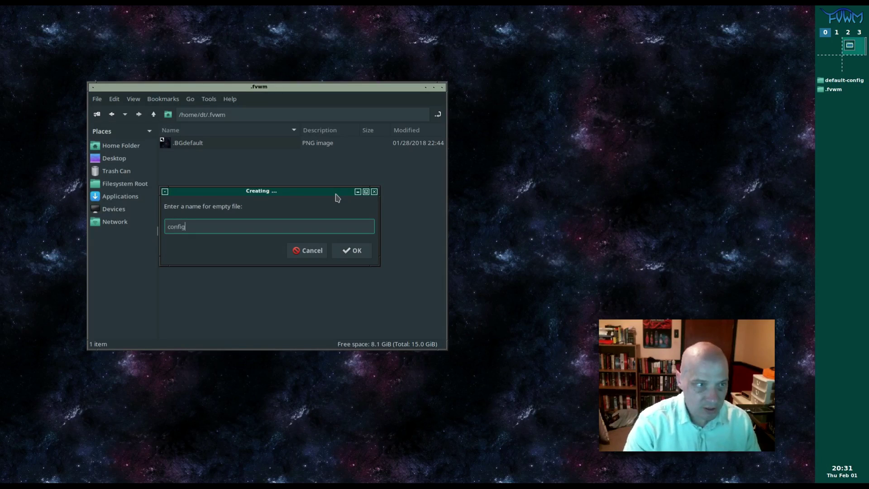
{"action": "key", "text": "Return"}
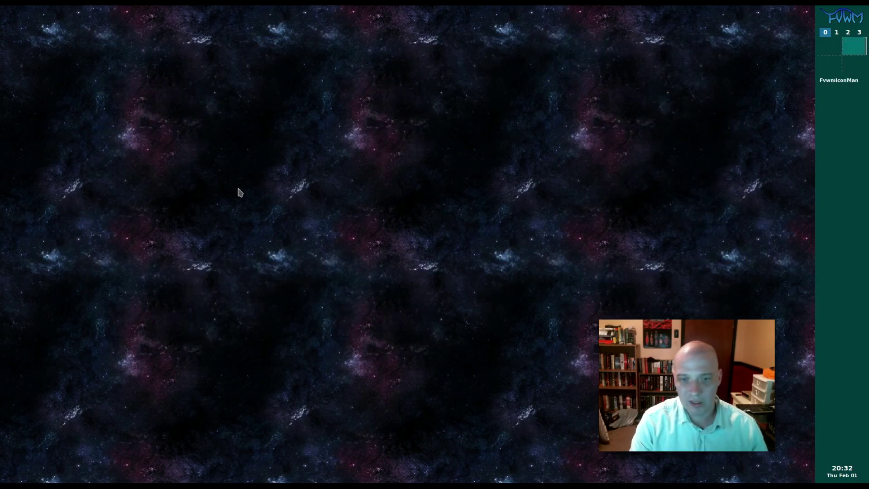
Choose Restart from the Fvwm root menu to reload the new config.
{"action": "left_click", "coordinate": [225, 90]}
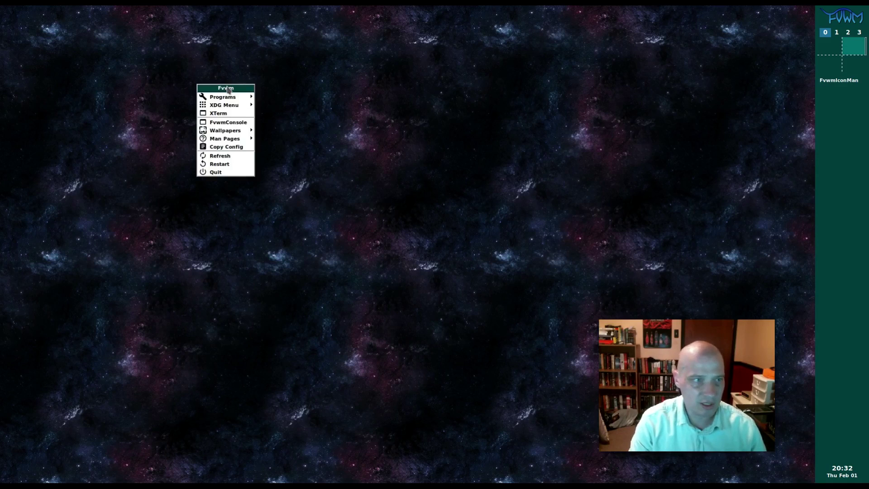
{"action": "left_click", "coordinate": [247, 165]}
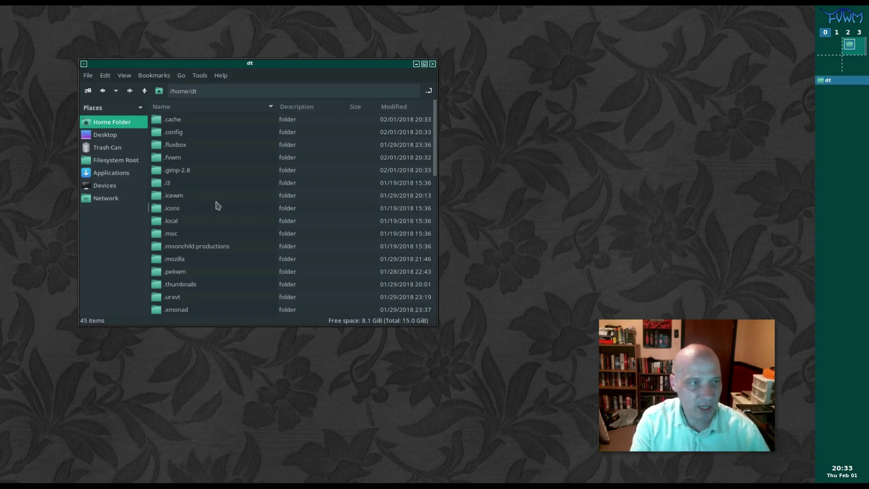
Enter .fvwm, select the config file, and open it with Geany from the context menu.
{"action": "double_click", "coordinate": [180, 160]}
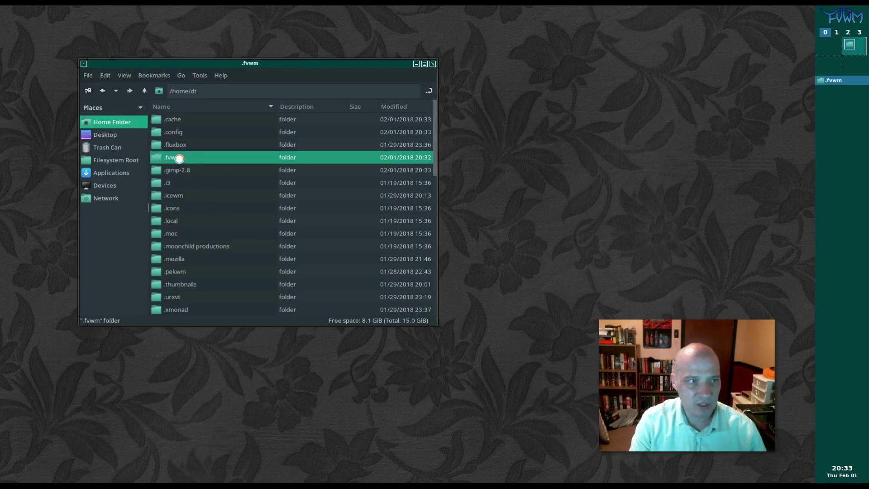
{"action": "left_click", "coordinate": [185, 136]}
{"action": "right_click", "coordinate": [183, 133]}
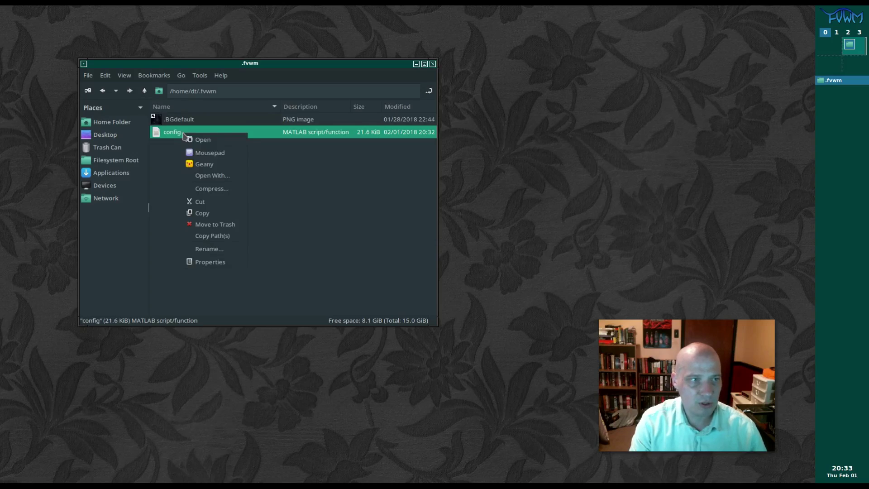
{"action": "left_click", "coordinate": [224, 165]}
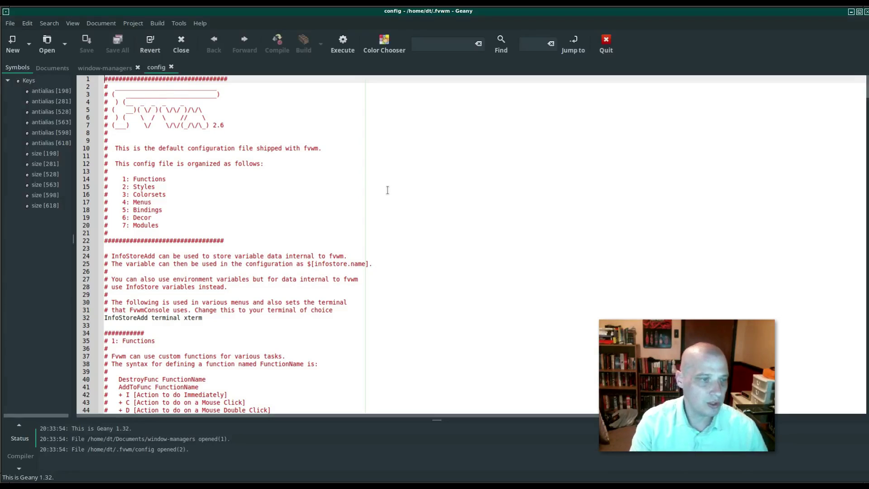
Scroll through the default FVWM config down to its Background Menu section.
{"action": "scroll", "coordinate": [393, 216], "scroll_direction": "down", "scroll_amount": 5}
{"action": "scroll", "coordinate": [393, 216], "scroll_direction": "down", "scroll_amount": 6}
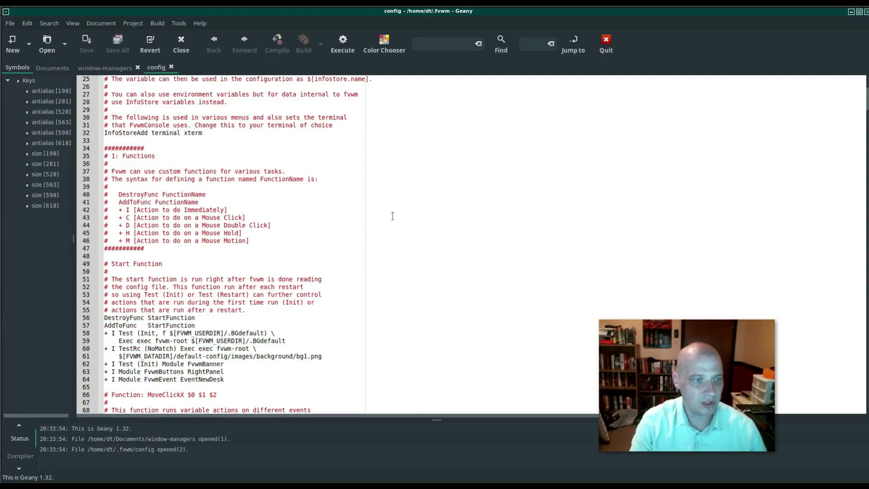
{"action": "scroll", "coordinate": [392, 216], "scroll_direction": "down", "scroll_amount": 5}
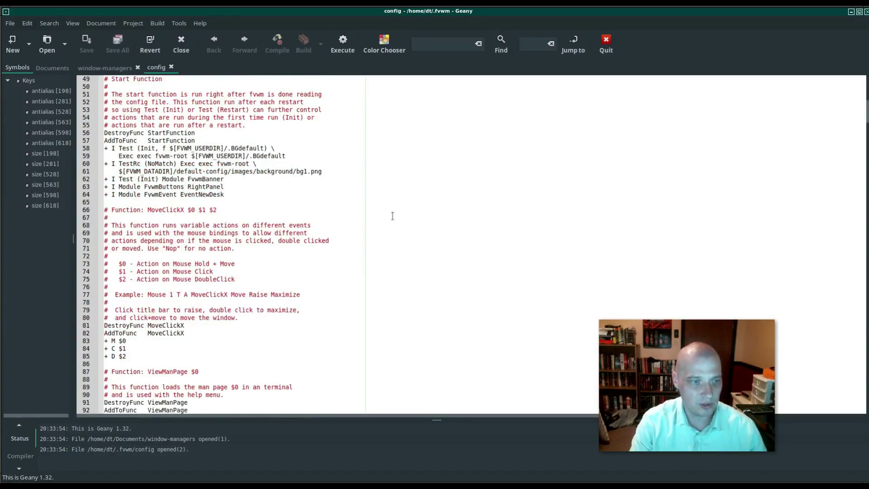
{"action": "scroll", "coordinate": [326, 233], "scroll_direction": "down", "scroll_amount": 16}
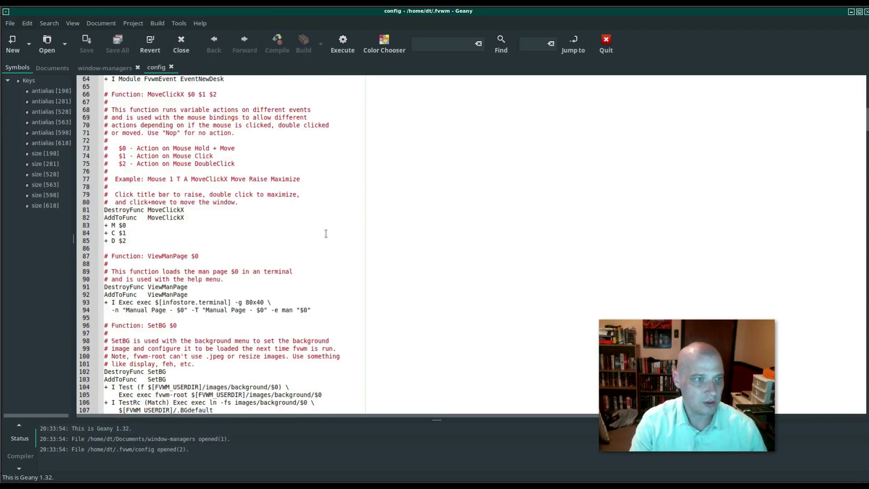
{"action": "scroll", "coordinate": [326, 234], "scroll_direction": "up", "scroll_amount": 5}
{"action": "scroll", "coordinate": [326, 233], "scroll_direction": "up", "scroll_amount": 20}
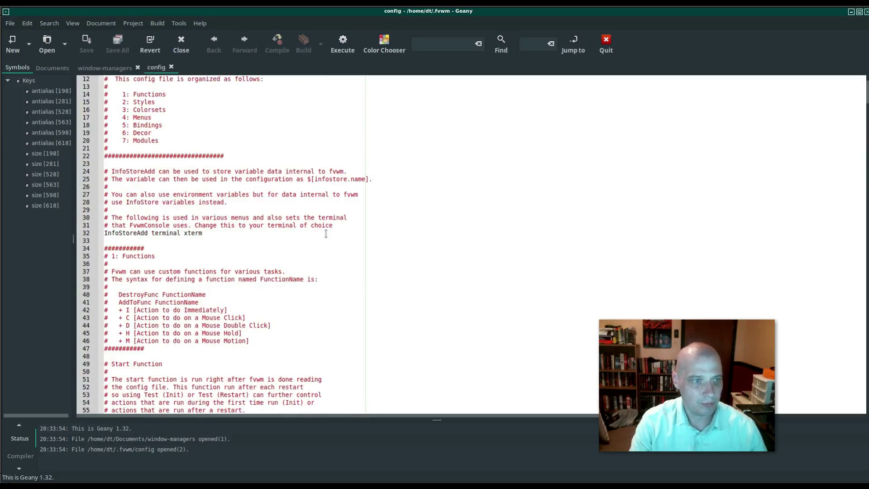
{"action": "scroll", "coordinate": [326, 233], "scroll_direction": "down", "scroll_amount": 7}
{"action": "scroll", "coordinate": [326, 233], "scroll_direction": "down", "scroll_amount": 20}
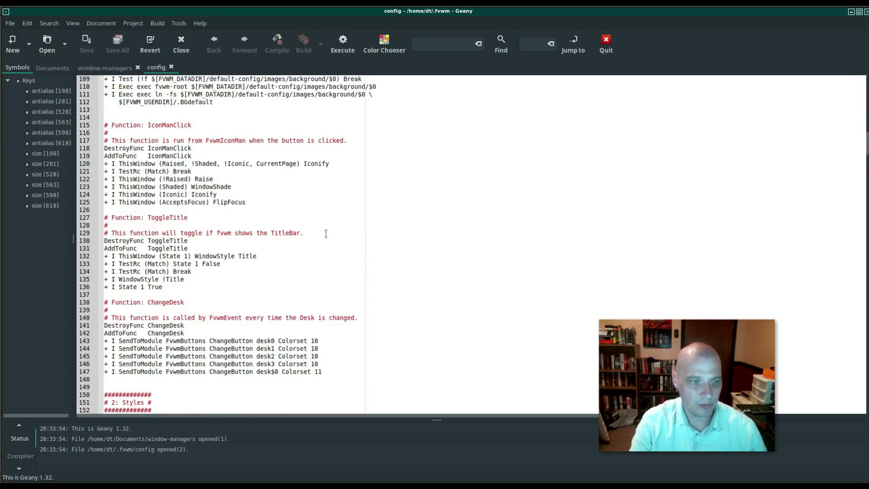
{"action": "scroll", "coordinate": [326, 233], "scroll_direction": "down", "scroll_amount": 12}
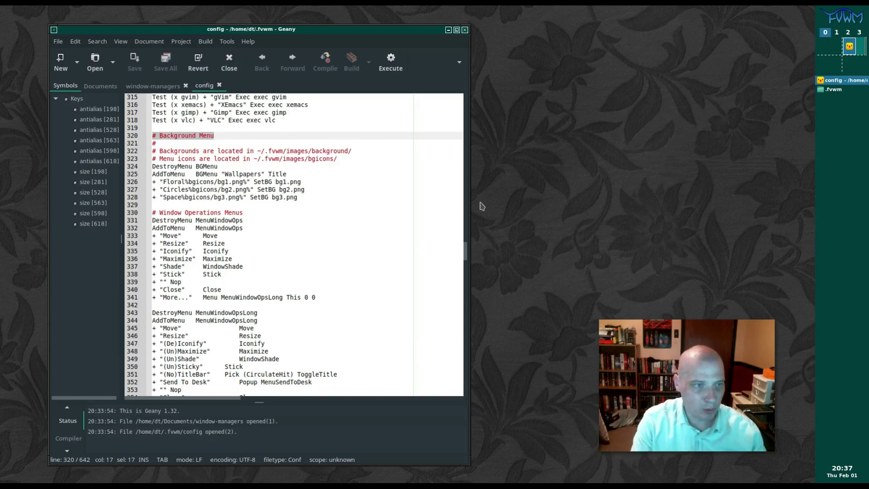
Select and review the Background Menu lines 320–328, then scroll to the end of the config.
{"action": "left_click_drag", "start_coordinate": [301, 197], "coordinate": [150, 135]}
{"action": "left_click", "coordinate": [359, 189]}
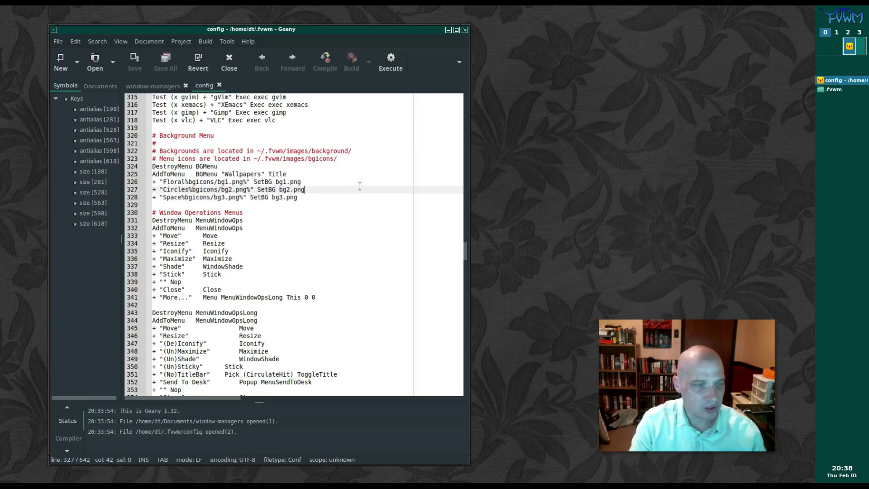
{"action": "scroll", "coordinate": [359, 189], "scroll_direction": "down", "scroll_amount": 7}
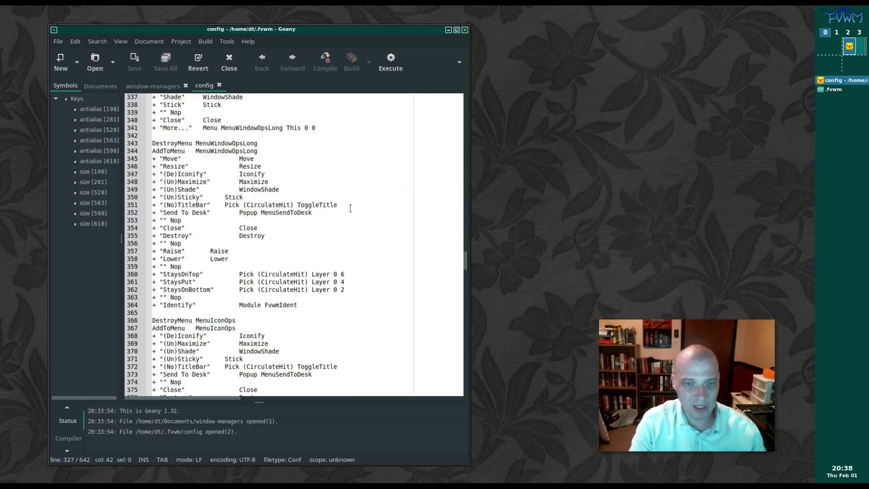
{"action": "scroll", "coordinate": [350, 208], "scroll_direction": "down", "scroll_amount": 12}
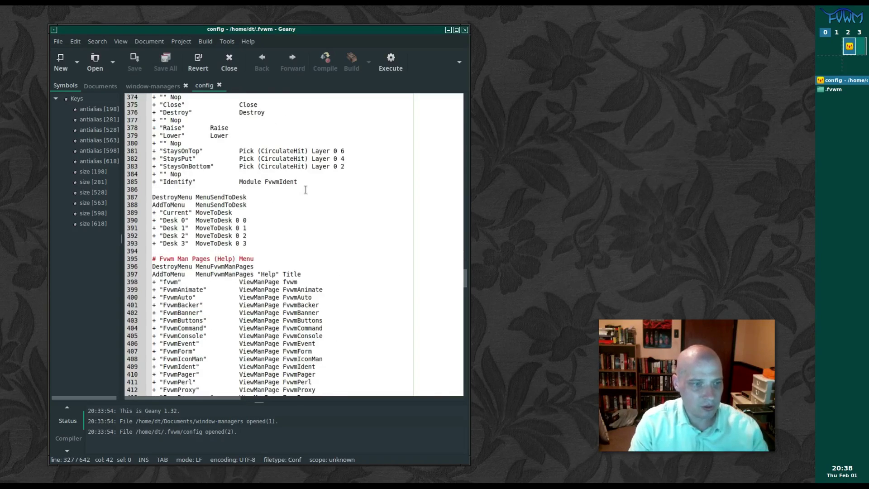
{"action": "scroll", "coordinate": [306, 189], "scroll_direction": "down", "scroll_amount": 20}
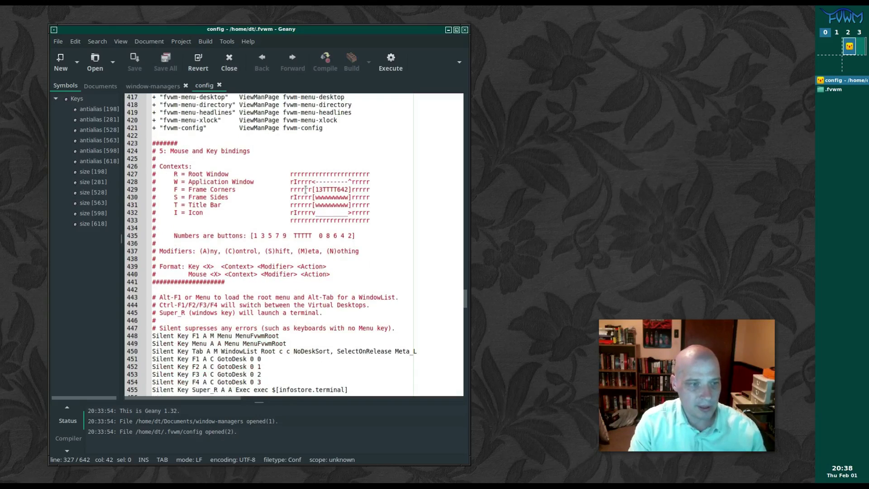
{"action": "scroll", "coordinate": [305, 189], "scroll_direction": "down", "scroll_amount": 5}
{"action": "scroll", "coordinate": [305, 189], "scroll_direction": "down", "scroll_amount": 17}
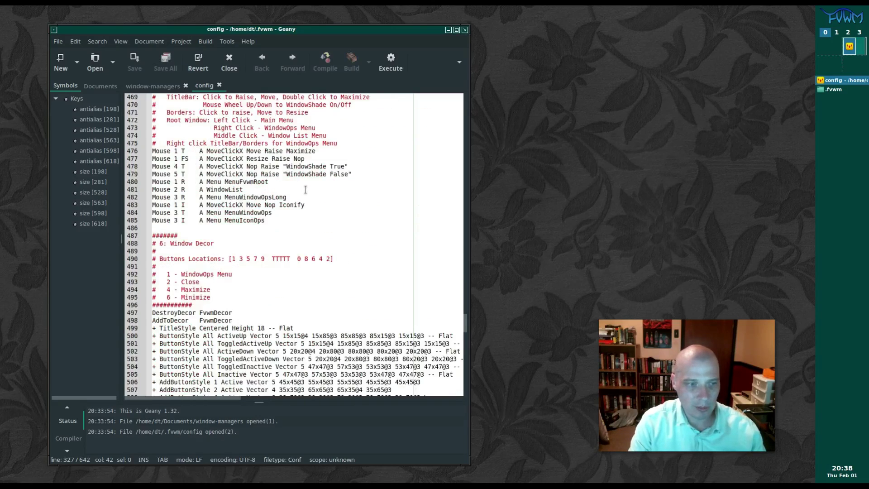
{"action": "scroll", "coordinate": [305, 190], "scroll_direction": "down", "scroll_amount": 5}
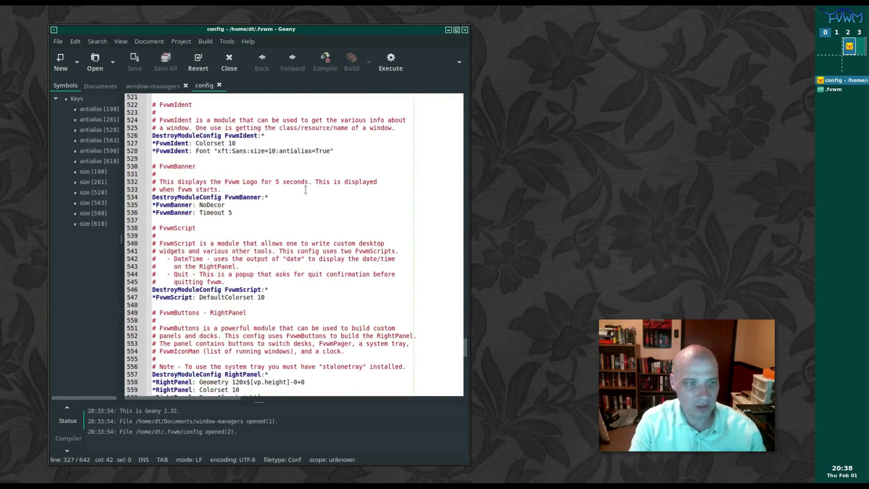
{"action": "scroll", "coordinate": [305, 189], "scroll_direction": "down", "scroll_amount": 20}
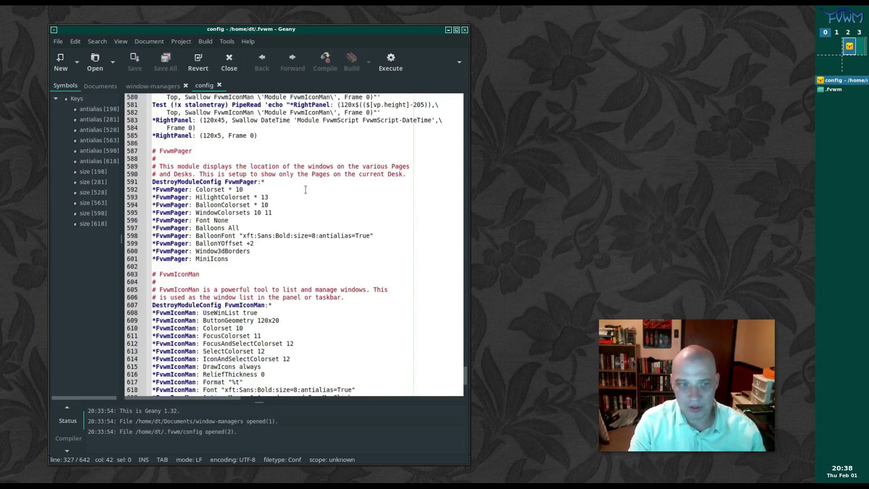
{"action": "scroll", "coordinate": [305, 190], "scroll_direction": "down", "scroll_amount": 2}
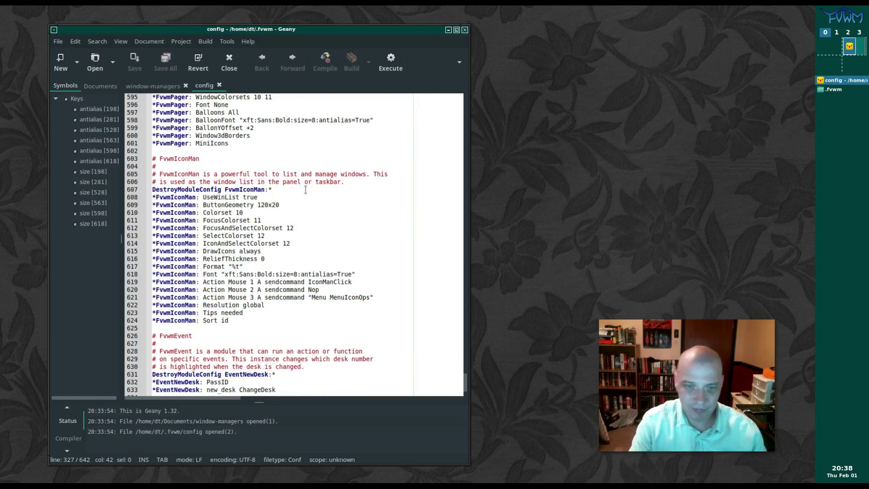
{"action": "scroll", "coordinate": [296, 187], "scroll_direction": "down", "scroll_amount": 3}
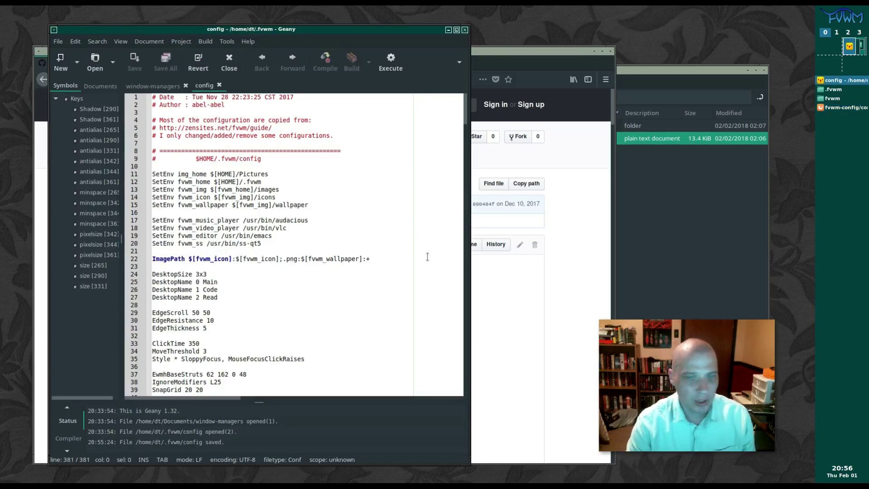
Restart FVWM from the root menu so the new config loads.
{"action": "left_click", "coordinate": [548, 32]}
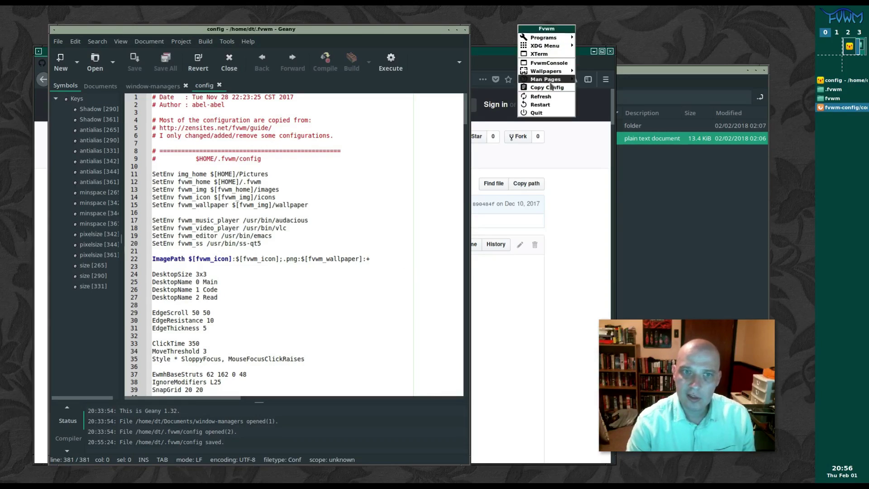
{"action": "left_click", "coordinate": [567, 105]}
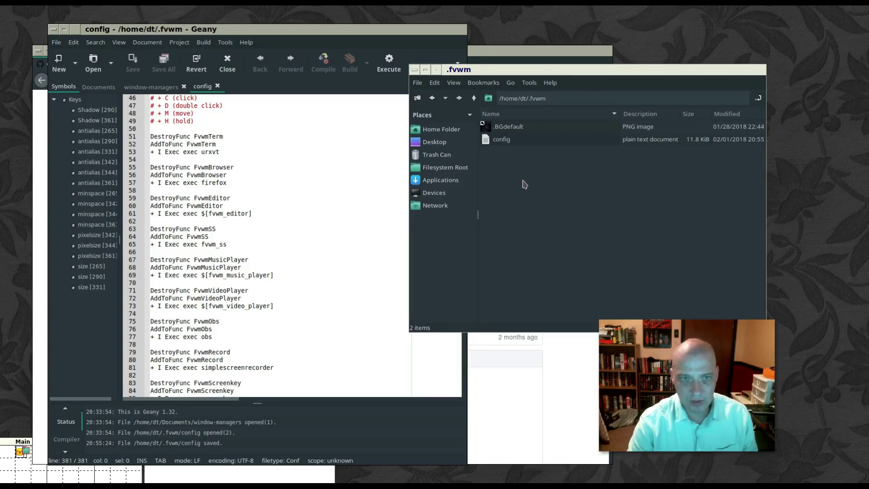
Restart FVWM once more, then iconify Geany, Firefox and both .fvwm file manager windows.
{"action": "left_click", "coordinate": [519, 28]}
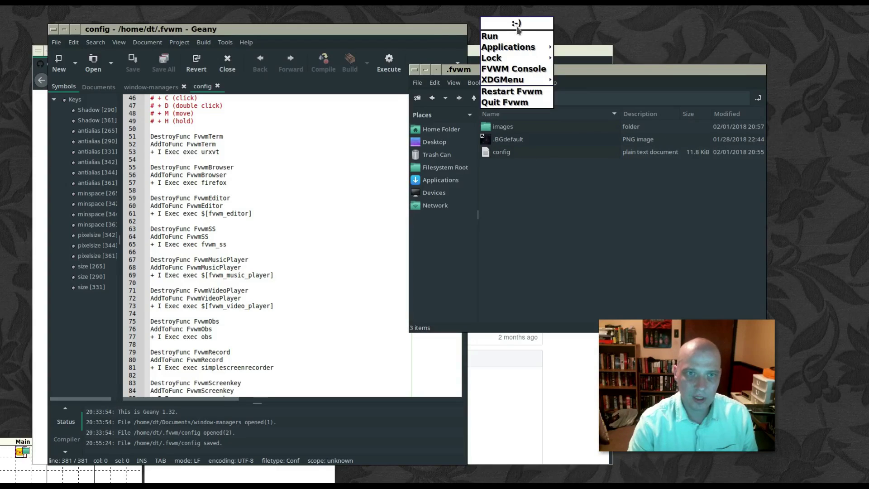
{"action": "left_click", "coordinate": [512, 92]}
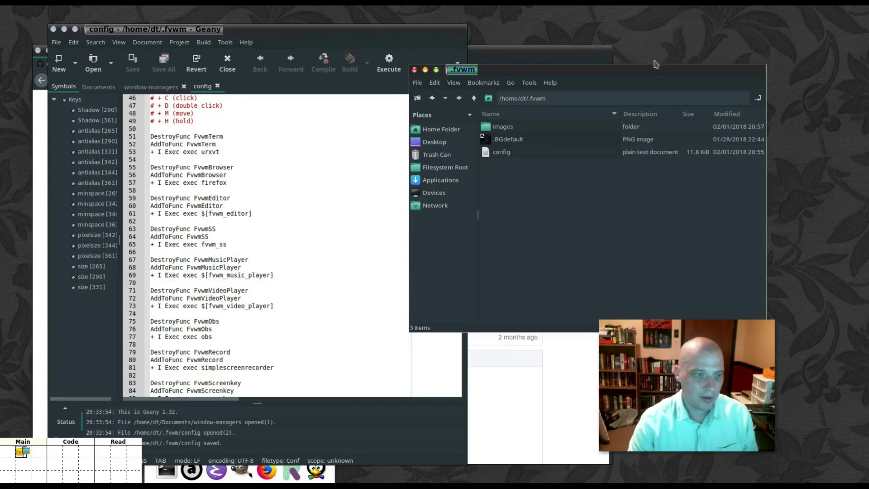
{"action": "left_click", "coordinate": [64, 29]}
{"action": "left_click", "coordinate": [49, 50]}
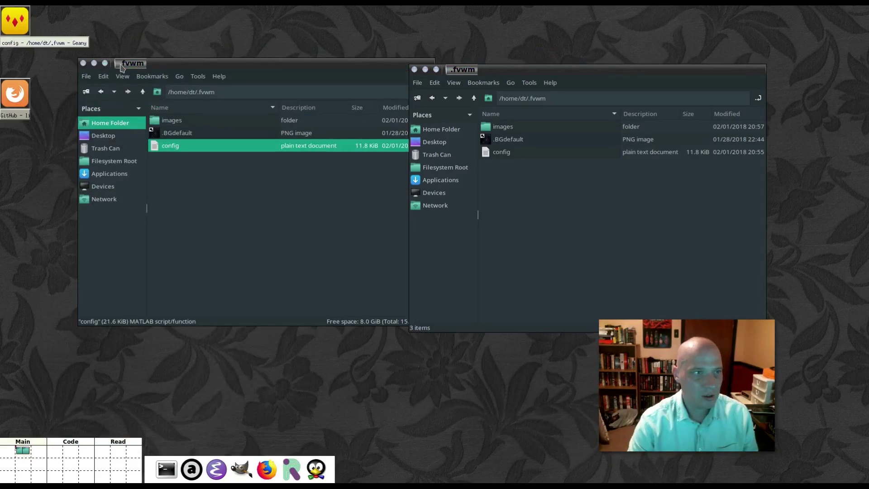
{"action": "left_click", "coordinate": [94, 63]}
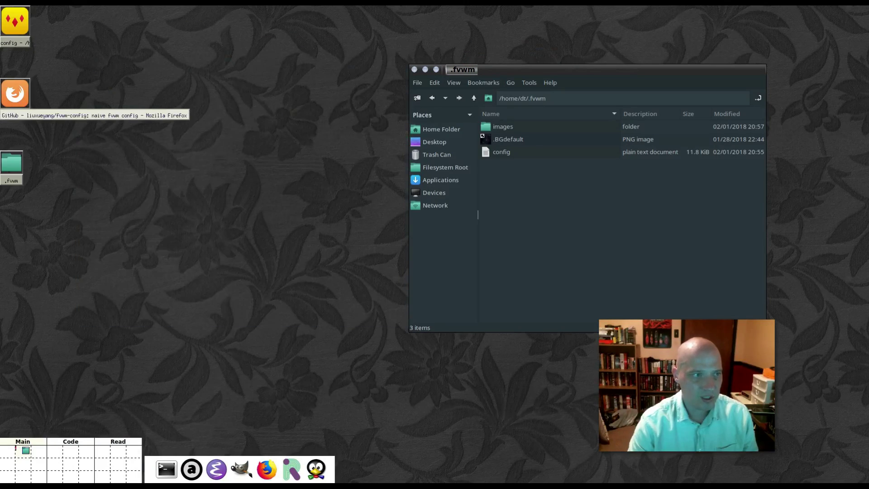
{"action": "left_click", "coordinate": [426, 70]}
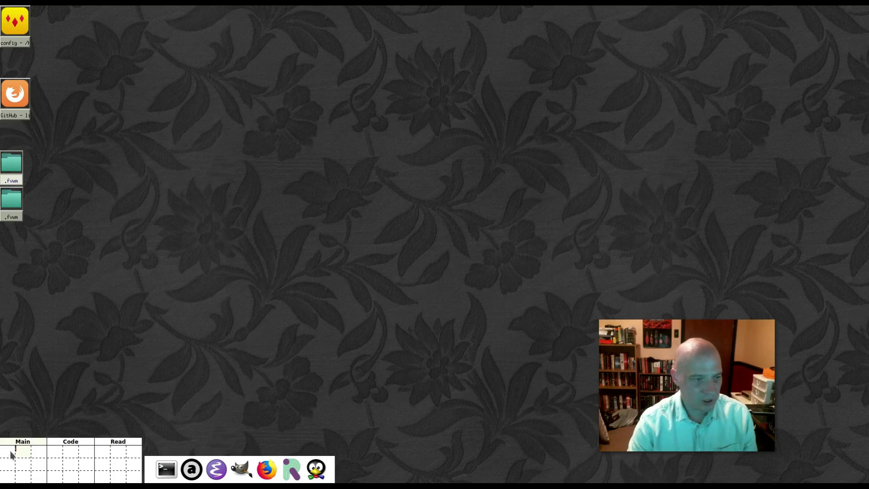
Switch to another page of the Main desk and edge-scroll around the virtual desktop.
{"action": "left_click", "coordinate": [33, 449]}
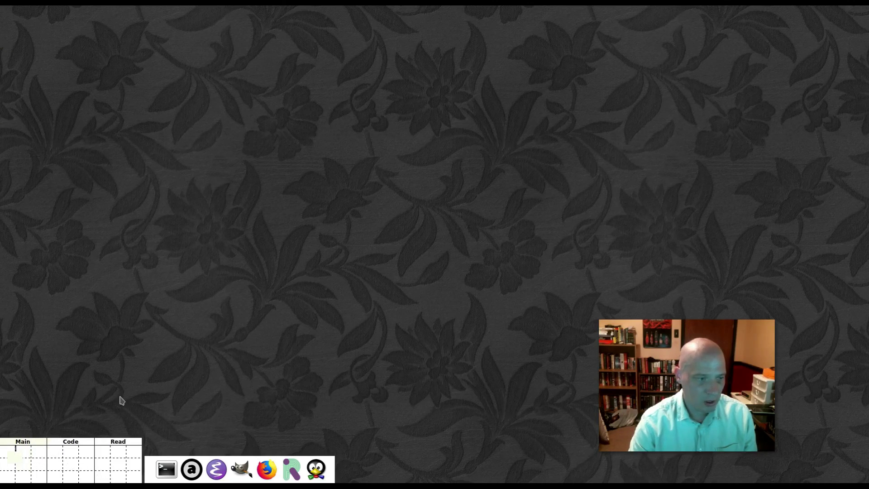
{"action": "mouse_move", "coordinate": [244, 8]}
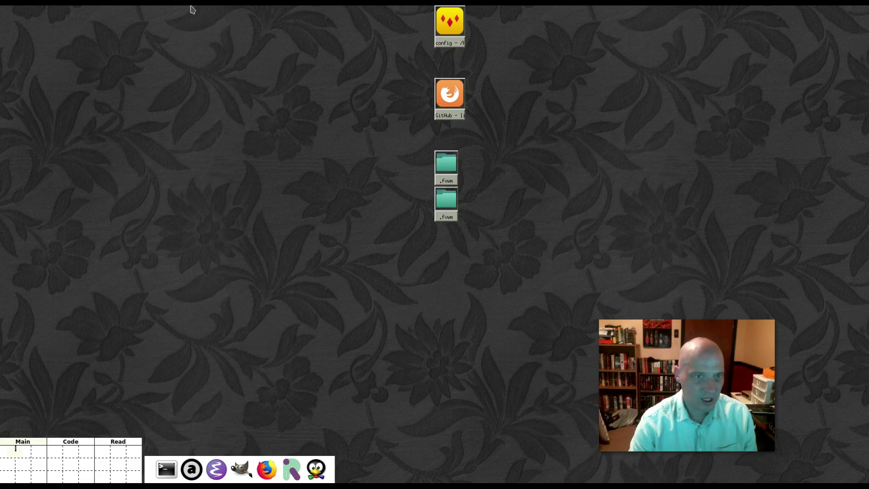
{"action": "mouse_move", "coordinate": [4, 10]}
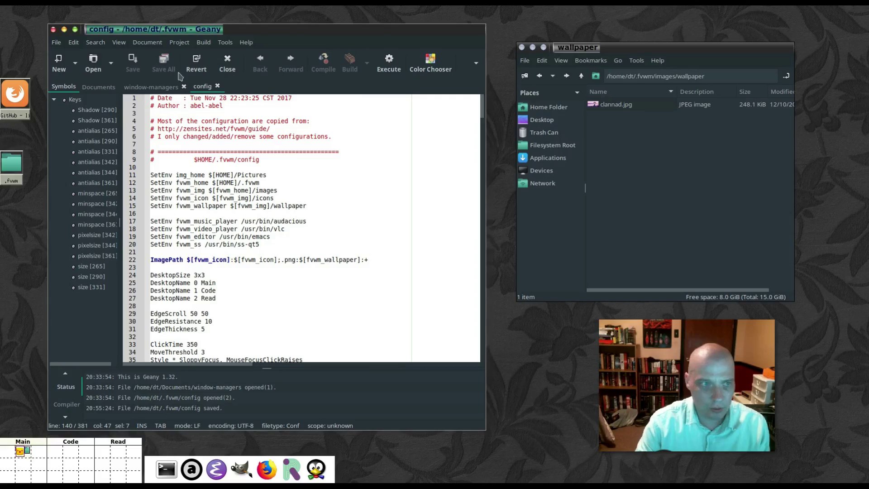
Return to the Geany page via the pager and scroll to the FvwmTerm function near line 40.
{"action": "mouse_move", "coordinate": [267, 488]}
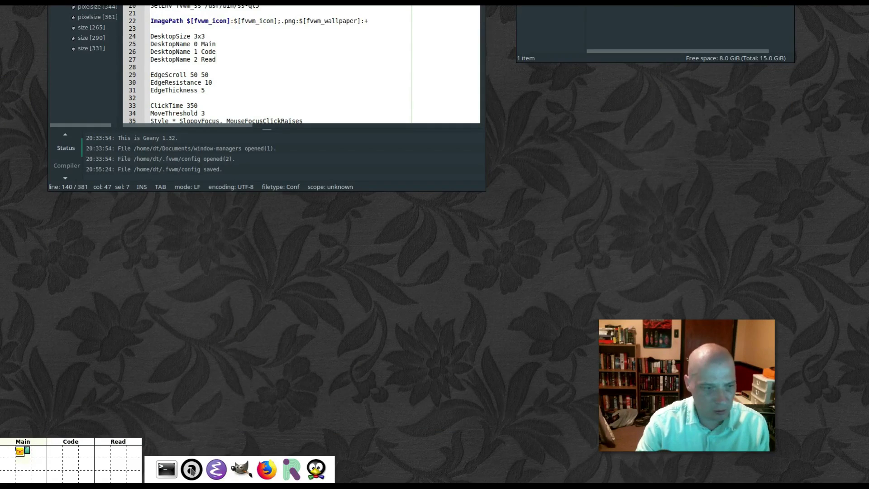
{"action": "left_click", "coordinate": [37, 451]}
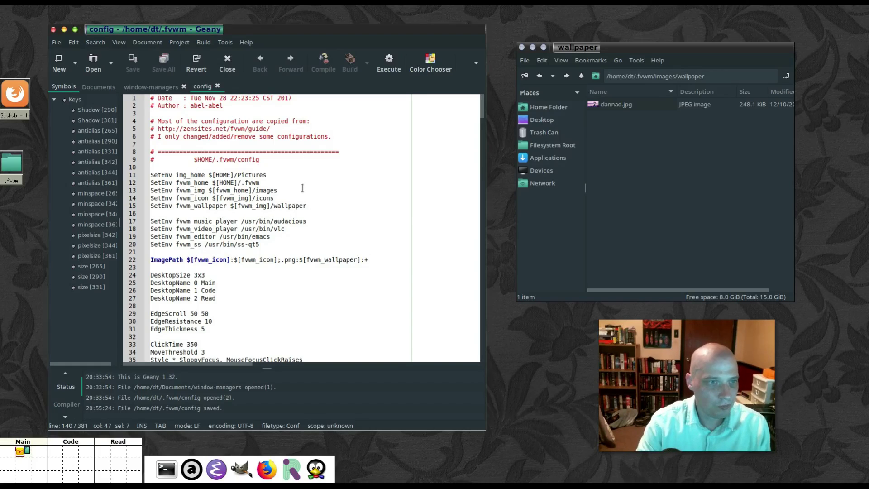
{"action": "scroll", "coordinate": [302, 188], "scroll_direction": "down", "scroll_amount": 12}
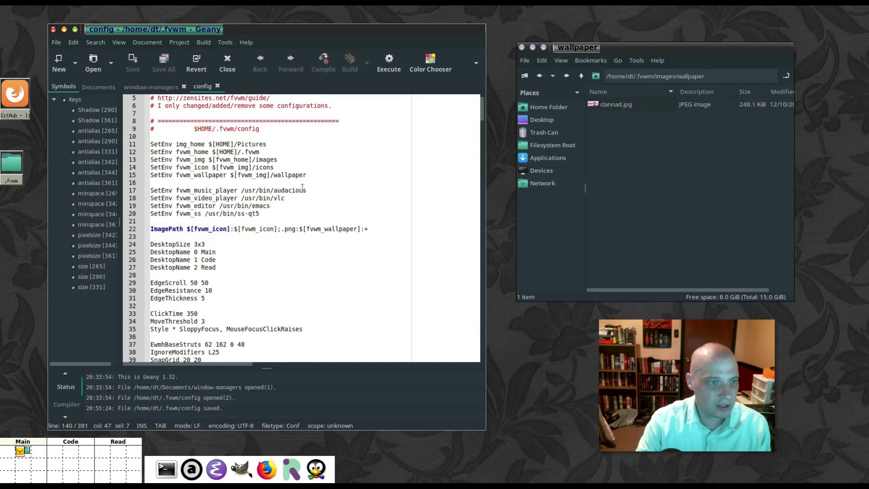
{"action": "scroll", "coordinate": [302, 187], "scroll_direction": "down", "scroll_amount": 1}
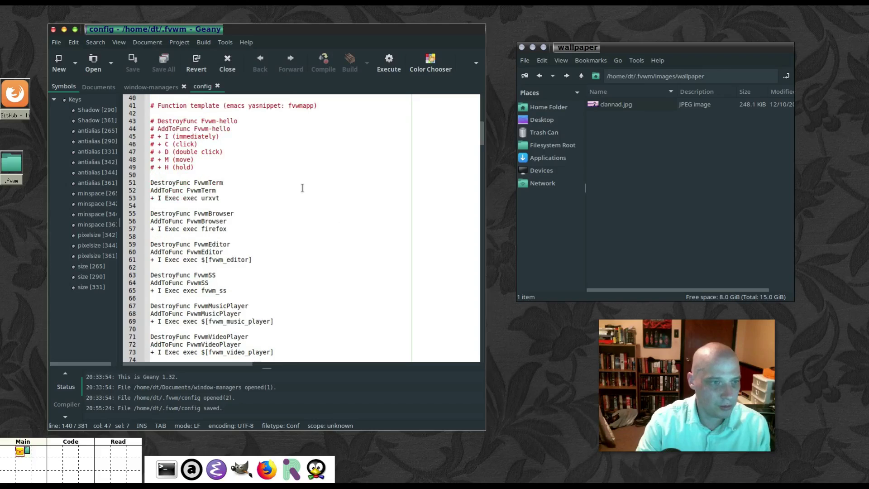
Replace urxvt with termite in FvwmTerm on line 53, save, and restart Fvwm.
{"action": "double_click", "coordinate": [206, 198]}
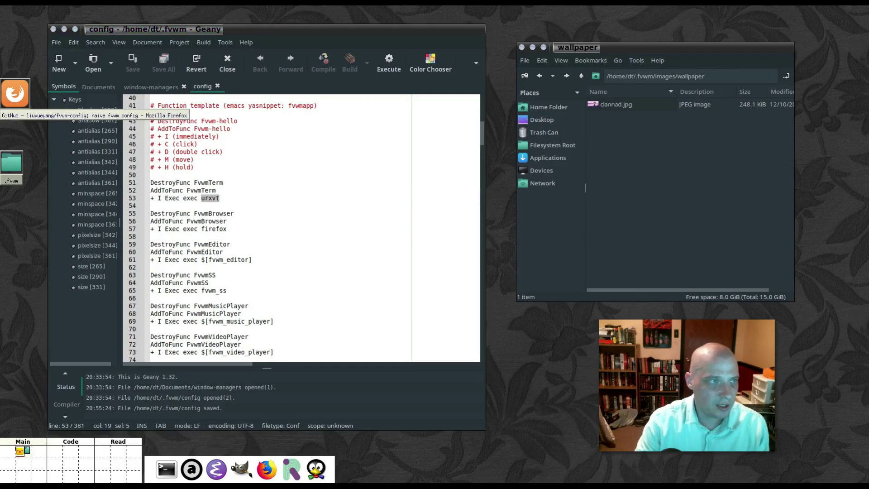
{"action": "key", "text": "ctrl+plus"}
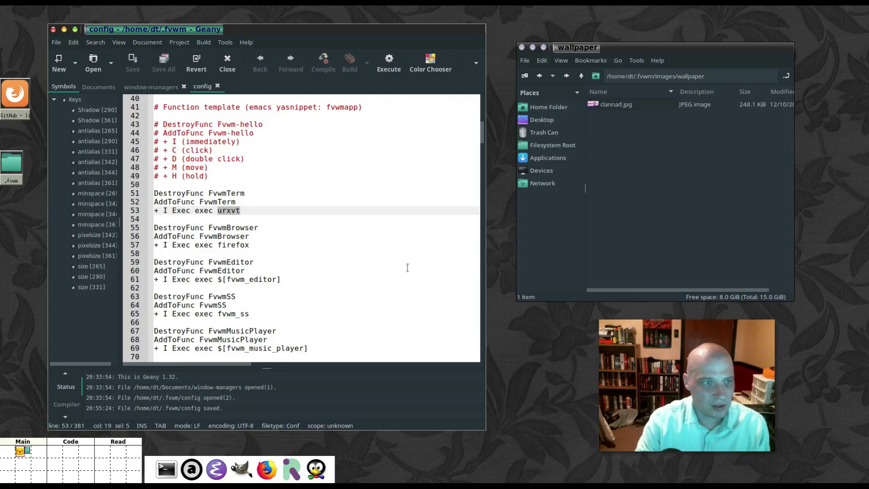
{"action": "left_click", "coordinate": [249, 217]}
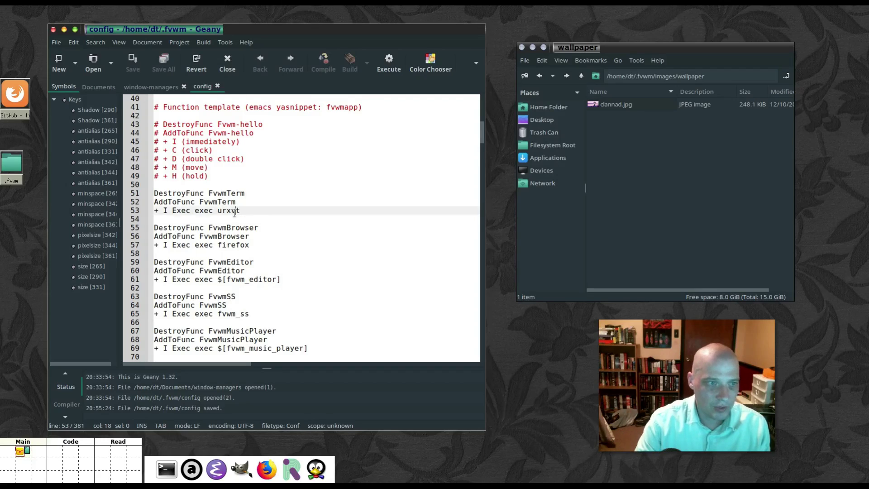
{"action": "double_click", "coordinate": [234, 212]}
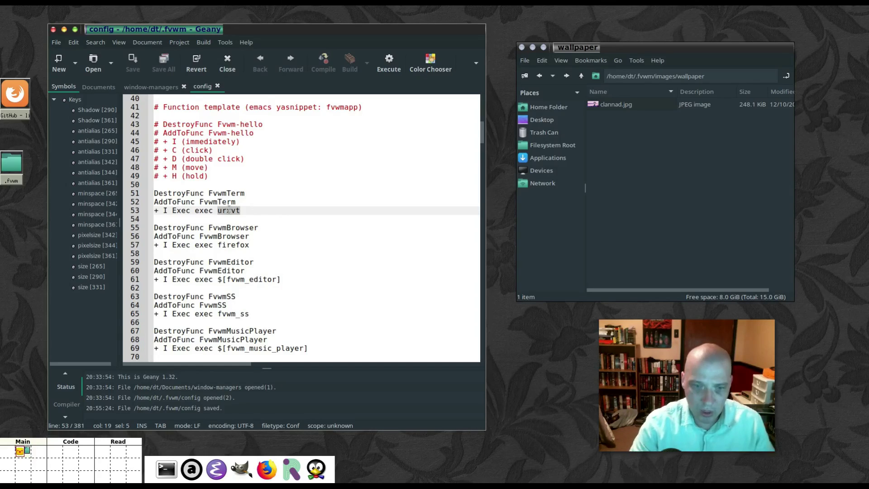
{"action": "type", "text": "ter"}
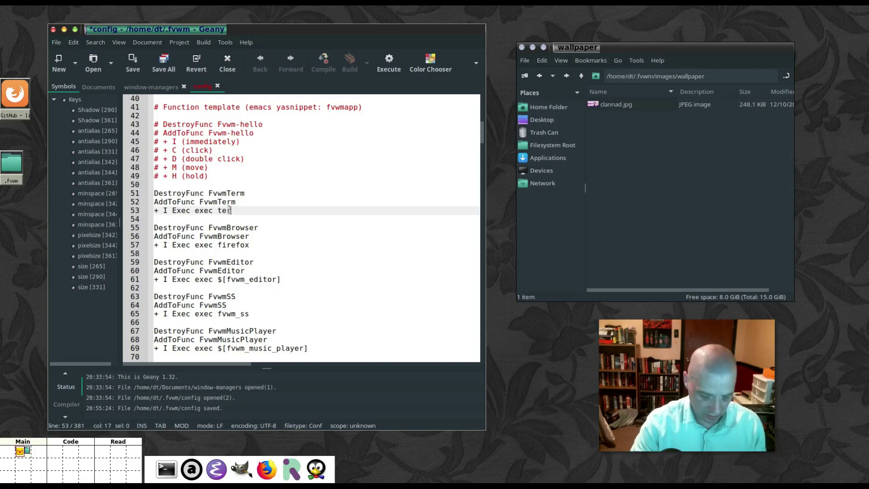
{"action": "type", "text": "mite"}
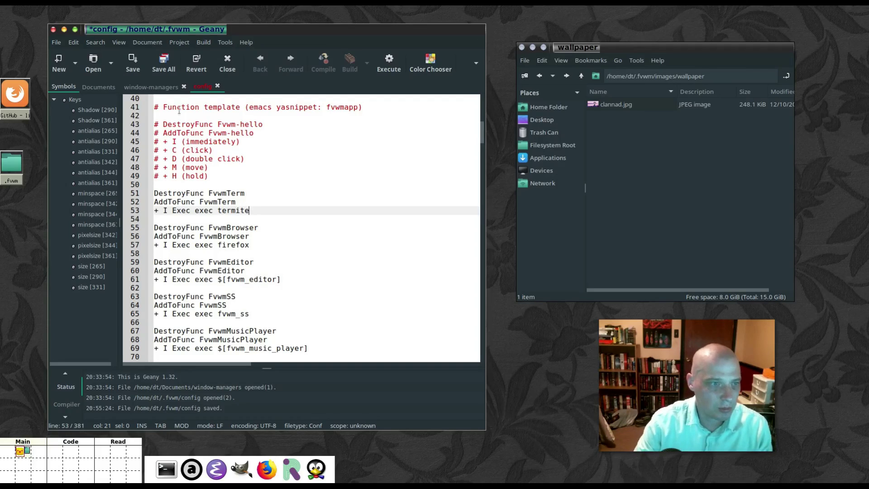
{"action": "left_click", "coordinate": [131, 64]}
{"action": "left_click", "coordinate": [362, 17]}
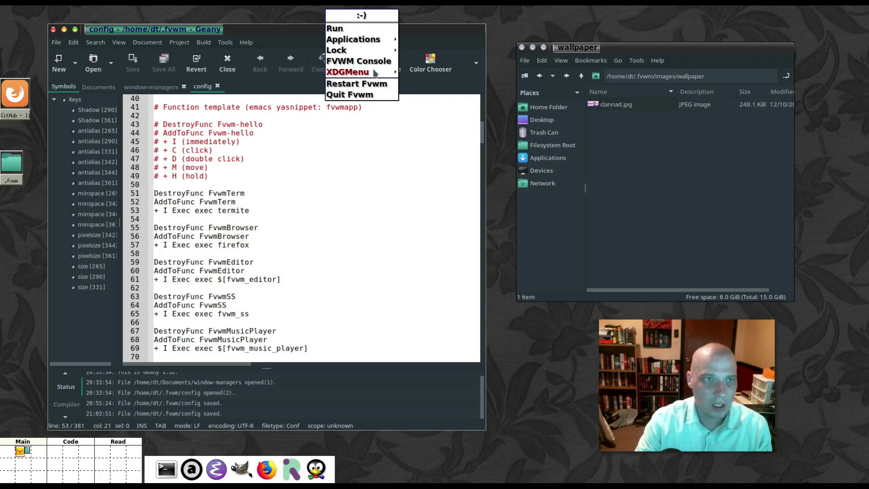
{"action": "left_click", "coordinate": [366, 85]}
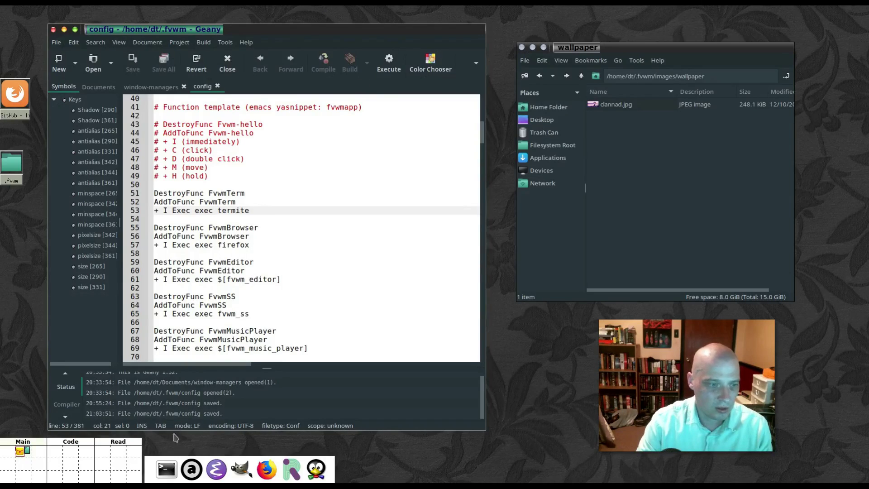
Launch a terminal from the dock, then move and enlarge it on screen.
{"action": "left_click", "coordinate": [166, 469]}
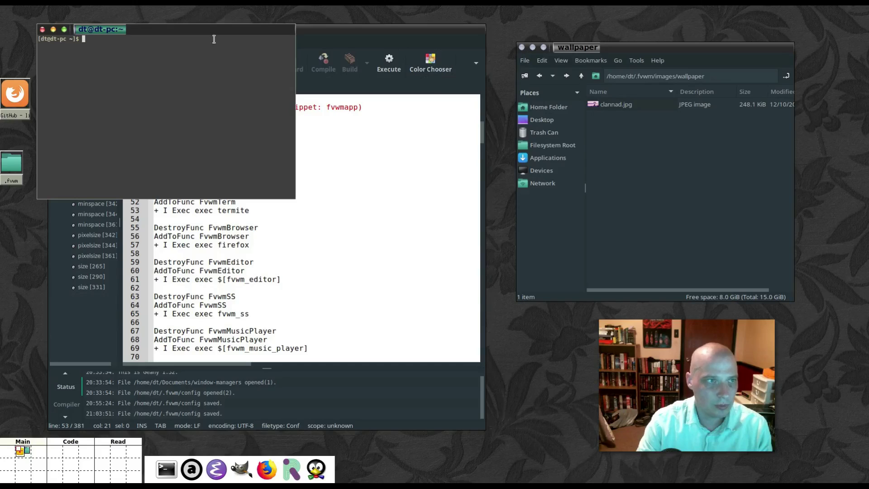
{"action": "left_click_drag", "start_coordinate": [217, 36], "coordinate": [245, 147]}
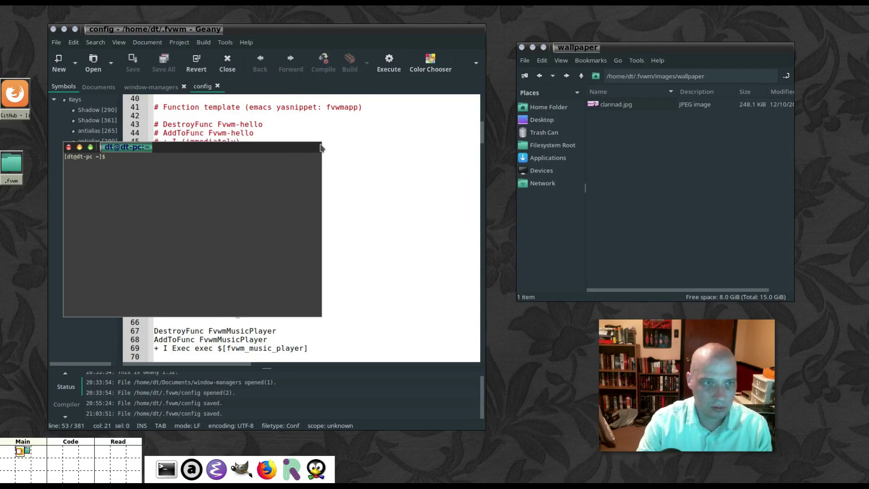
{"action": "left_click_drag", "start_coordinate": [319, 145], "coordinate": [374, 97]}
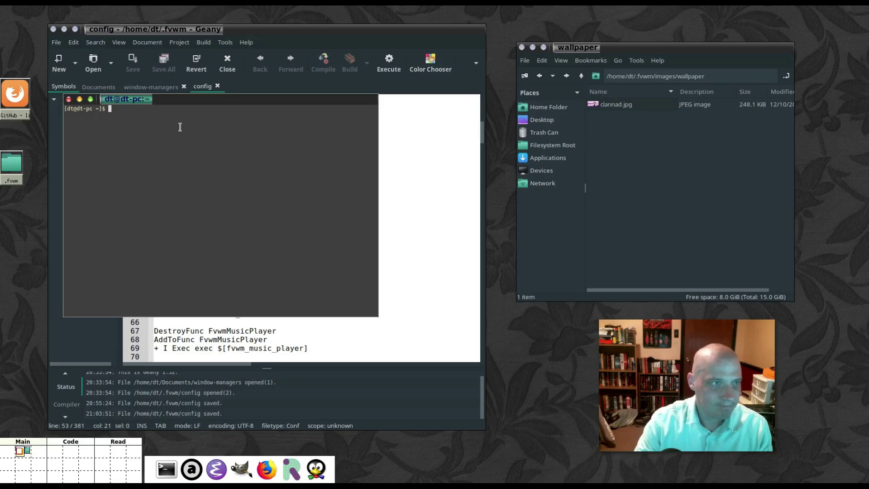
{"action": "left_click_drag", "start_coordinate": [194, 107], "coordinate": [386, 143]}
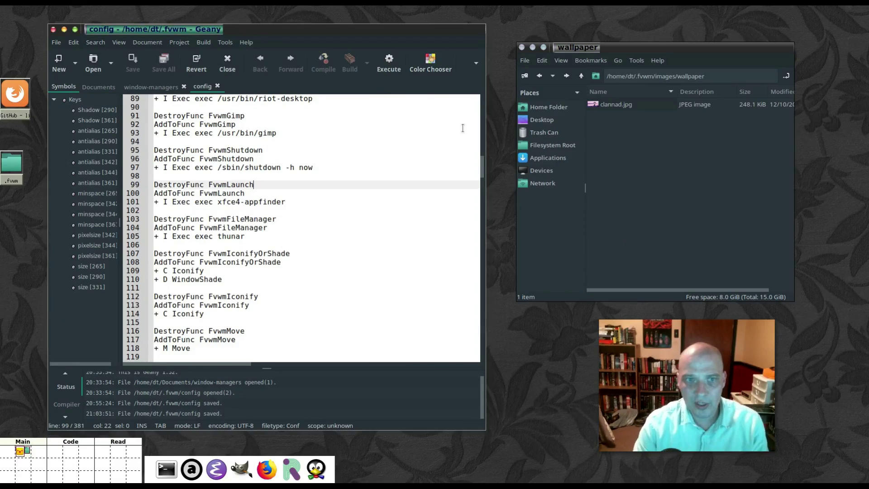
Dismiss the root menu and select the FvwmLaunch function name in Geany.
{"action": "left_click", "coordinate": [537, 20]}
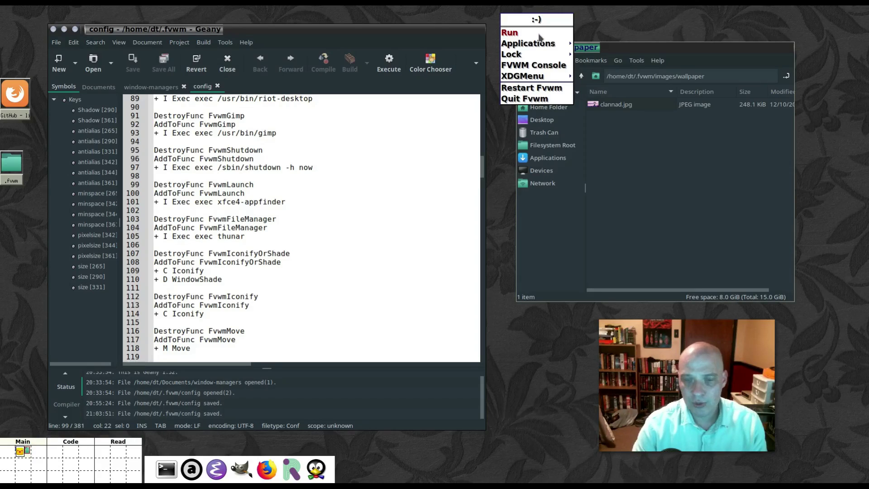
{"action": "left_click", "coordinate": [540, 37]}
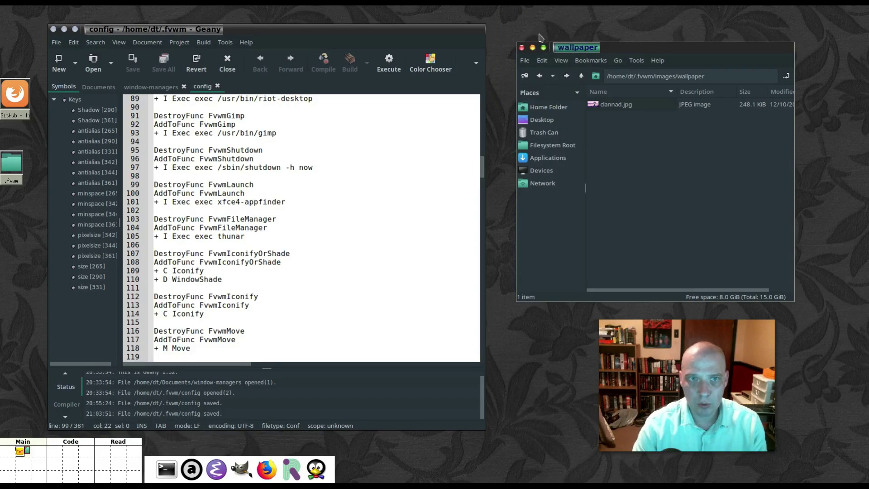
{"action": "left_click", "coordinate": [545, 28]}
{"action": "left_click", "coordinate": [540, 36]}
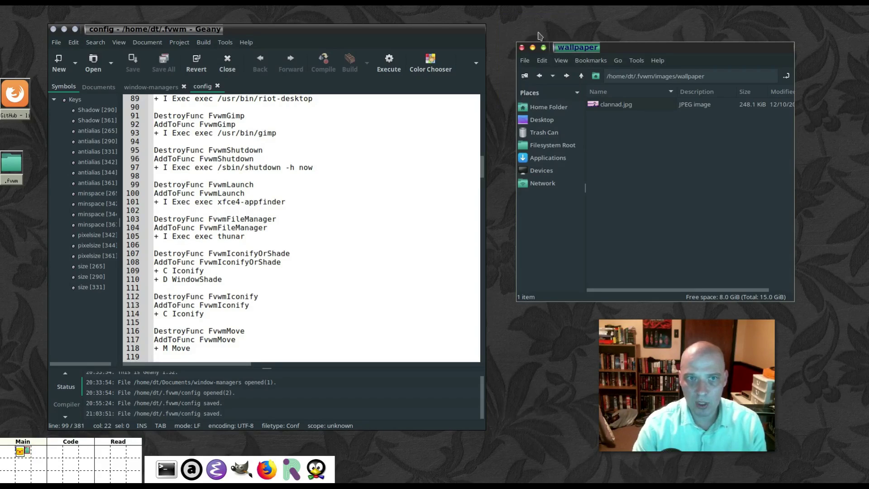
{"action": "left_click", "coordinate": [387, 210]}
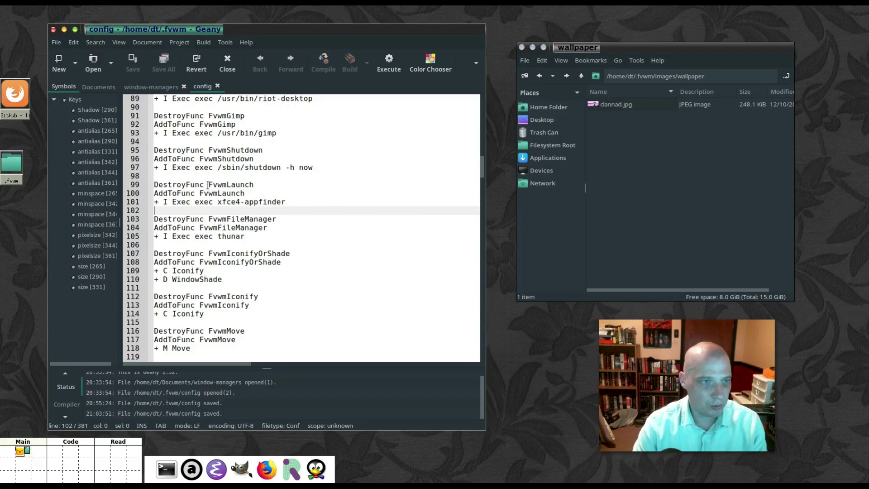
{"action": "left_click_drag", "start_coordinate": [209, 184], "coordinate": [245, 184]}
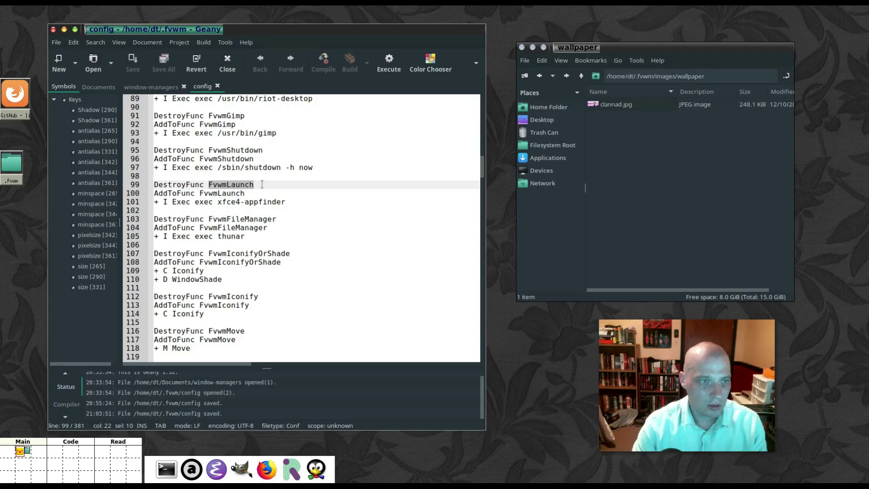
Replace xfce4-appfinder with 'rofi -show run' on line 101 and save the config.
{"action": "left_click", "coordinate": [218, 202]}
{"action": "left_click_drag", "start_coordinate": [217, 202], "coordinate": [286, 202]}
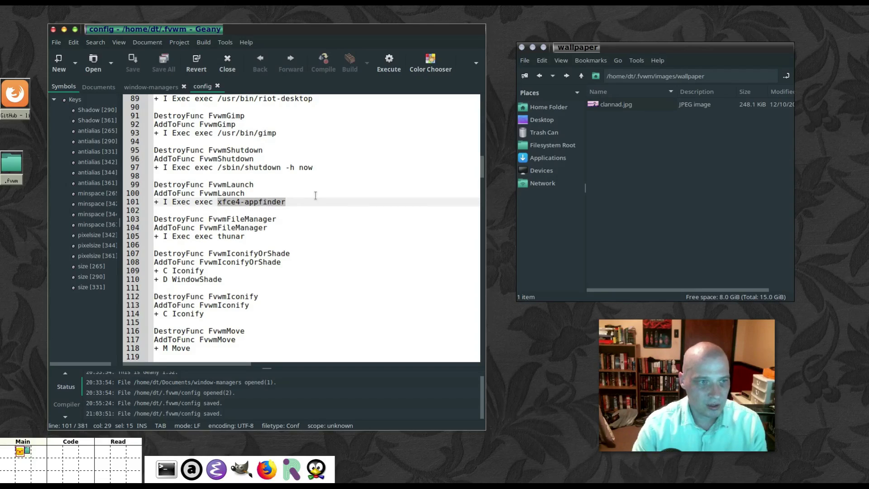
{"action": "left_click", "coordinate": [285, 202]}
{"action": "left_click", "coordinate": [218, 202], "text": "shift"}
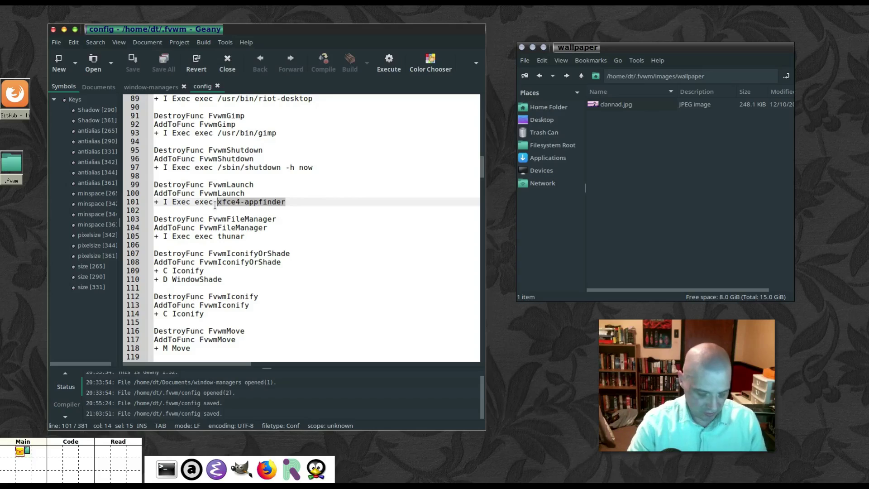
{"action": "type", "text": "rofi"}
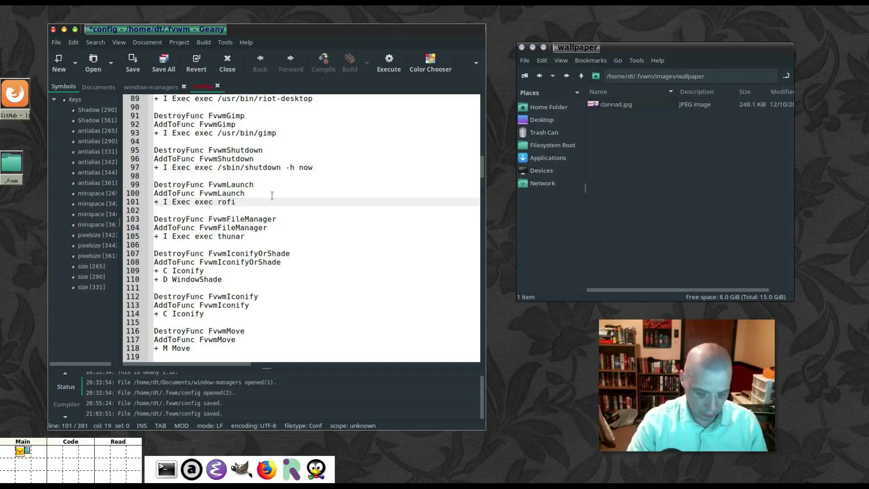
{"action": "type", "text": " -show"}
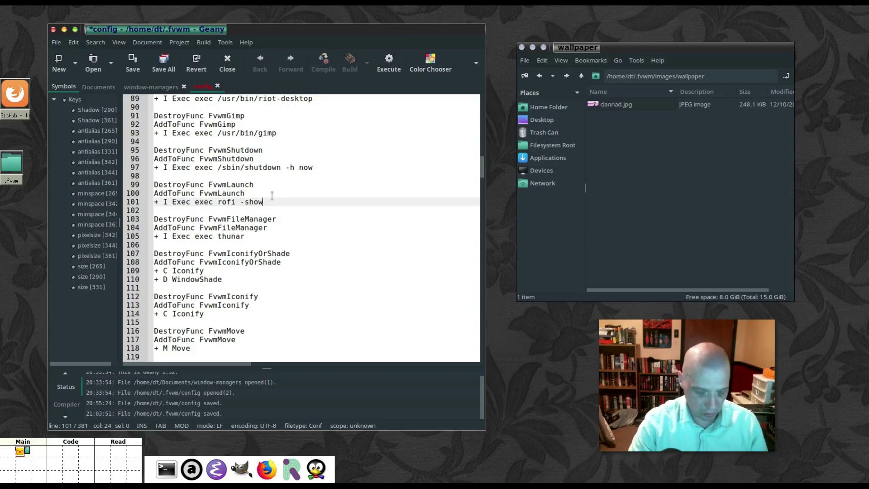
{"action": "type", "text": " run"}
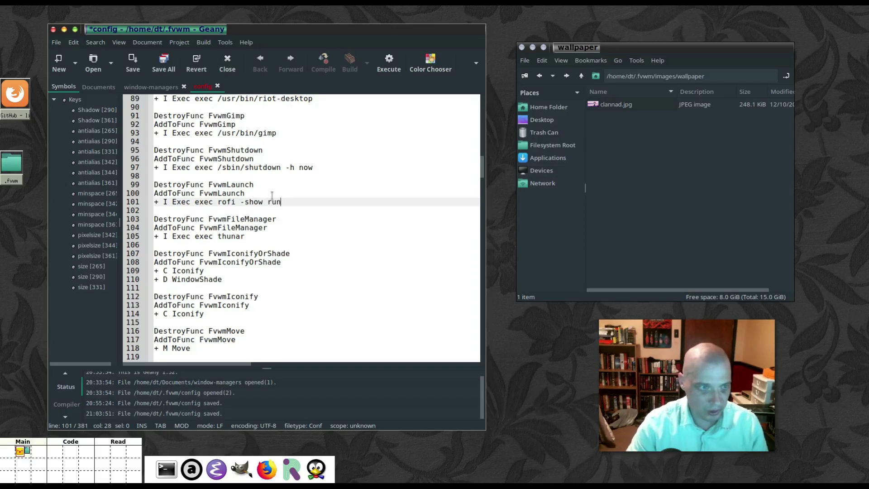
{"action": "left_click", "coordinate": [132, 64]}
Restart Fvwm, open the Run launcher from the root menu, then close rofi.
{"action": "left_click", "coordinate": [335, 20]}
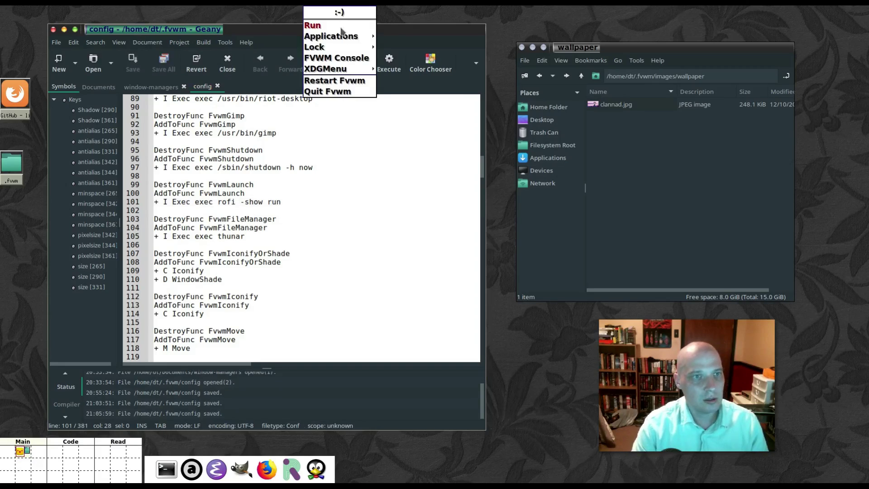
{"action": "left_click", "coordinate": [365, 80]}
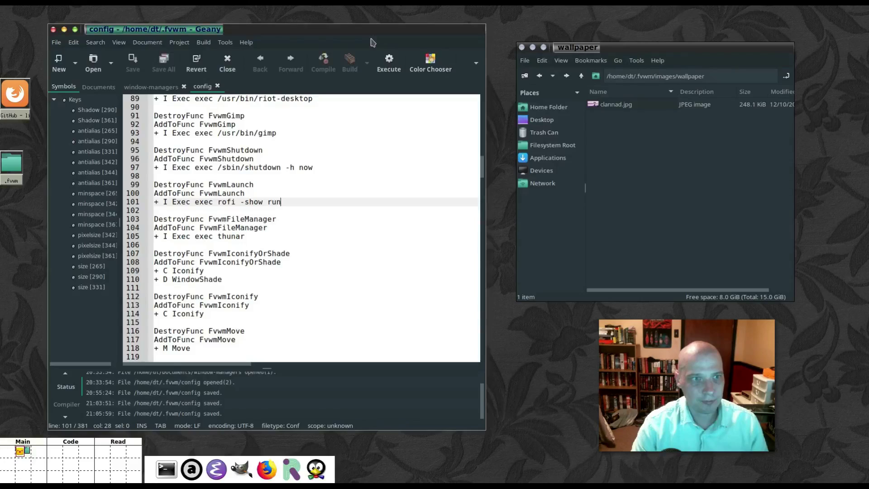
{"action": "left_click", "coordinate": [372, 14]}
{"action": "left_click", "coordinate": [366, 27]}
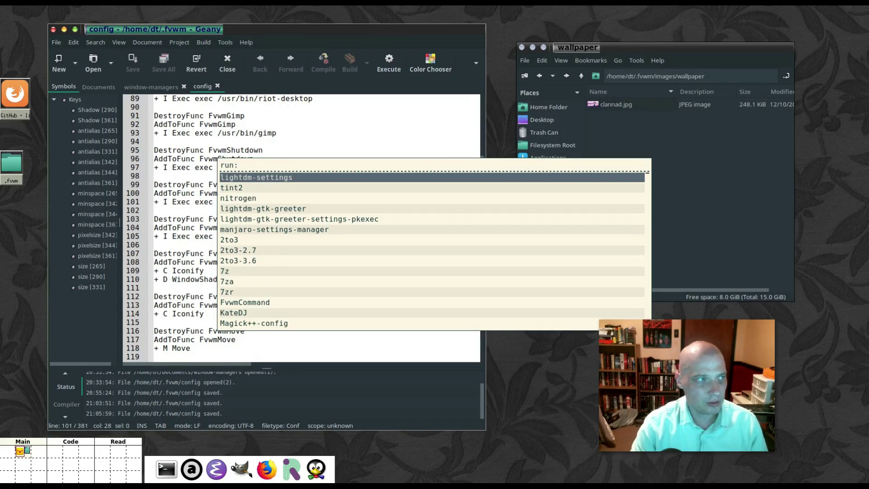
{"action": "key", "text": "Escape"}
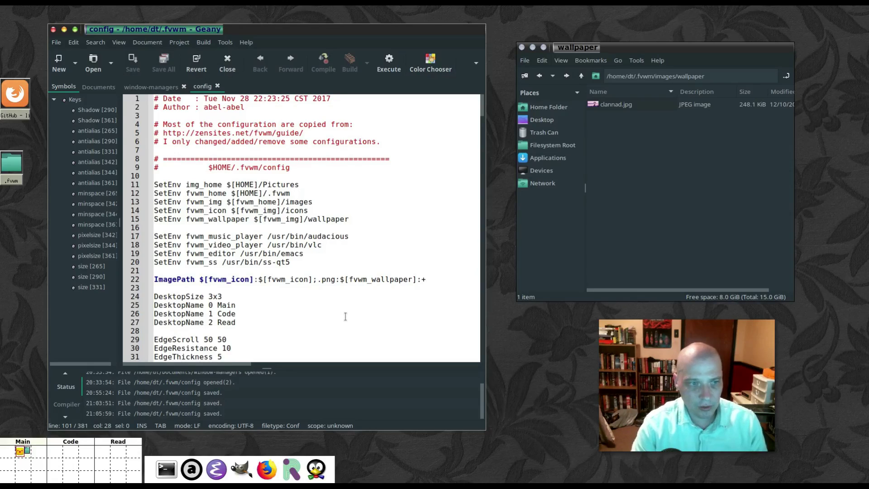
Change the music player from audacious to deadbeef on line 17.
{"action": "double_click", "coordinate": [333, 237]}
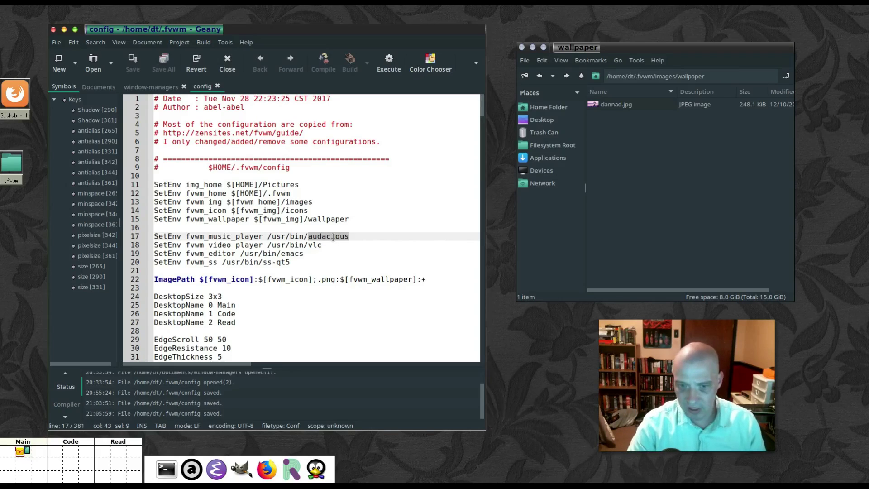
{"action": "type", "text": "dead"}
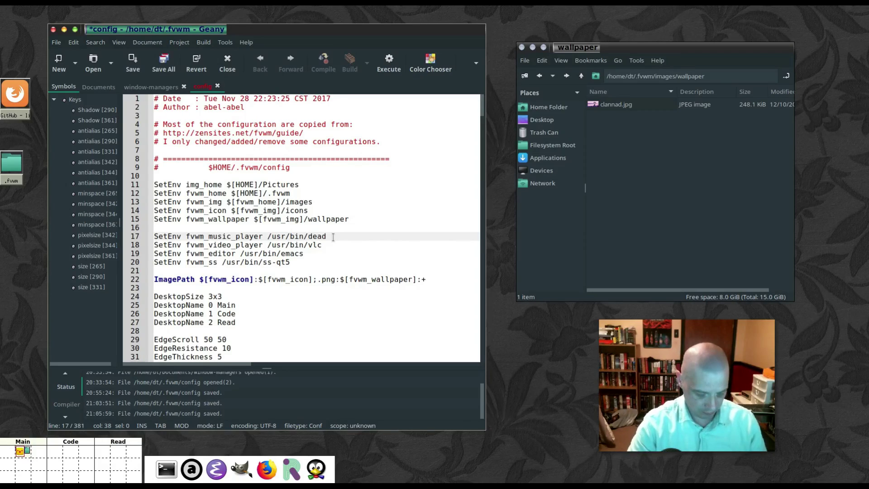
{"action": "type", "text": "beef"}
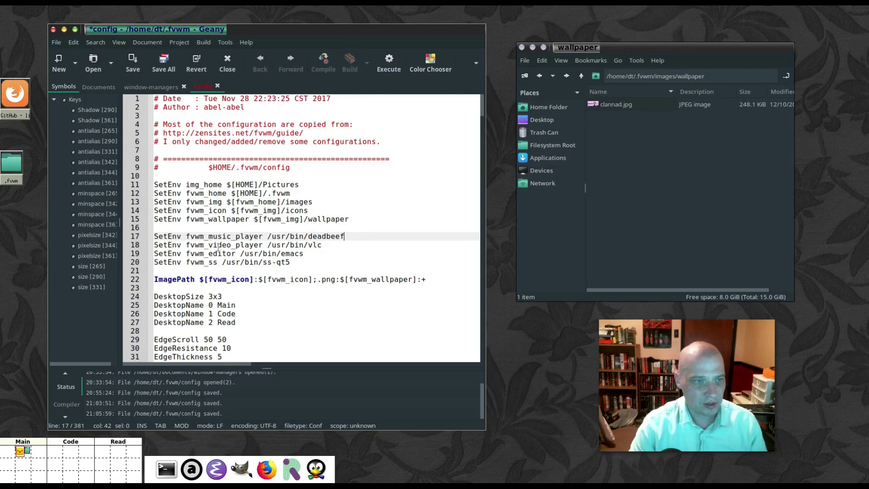
{"action": "double_click", "coordinate": [315, 245]}
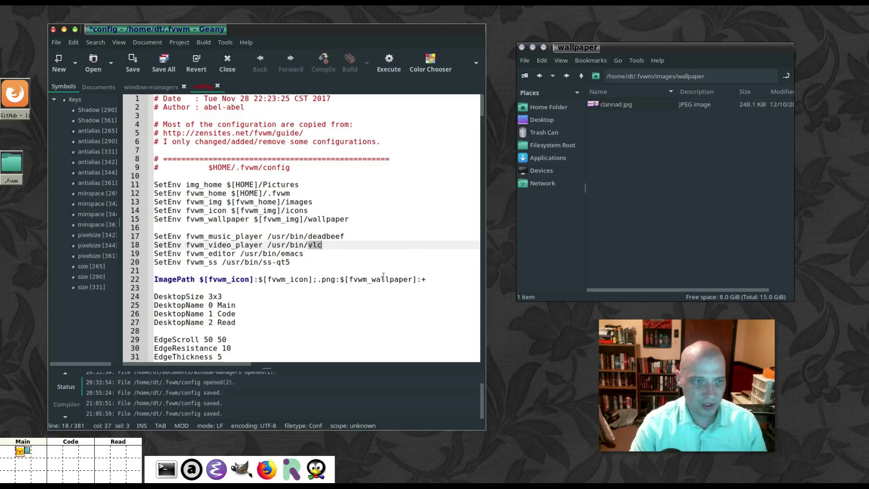
Change fvwm_editor on line 19 from /usr/bin/emacs to /usr/bin/geany.
{"action": "double_click", "coordinate": [294, 254]}
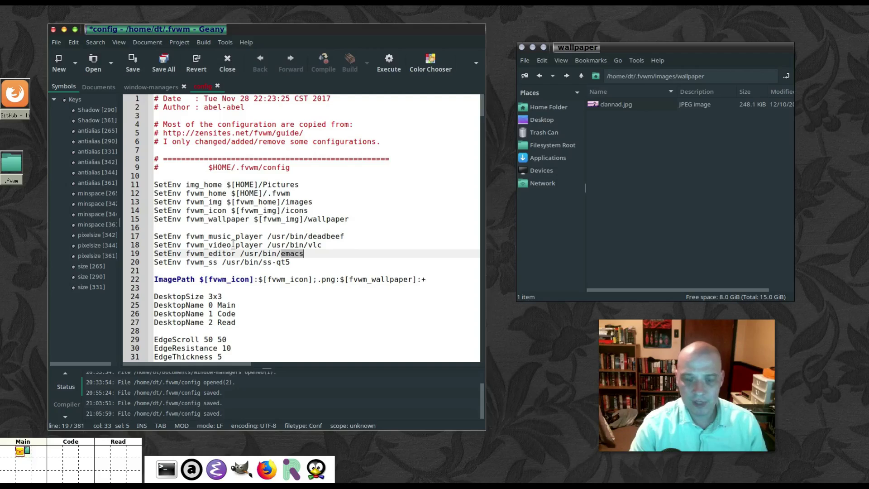
{"action": "left_click", "coordinate": [297, 253]}
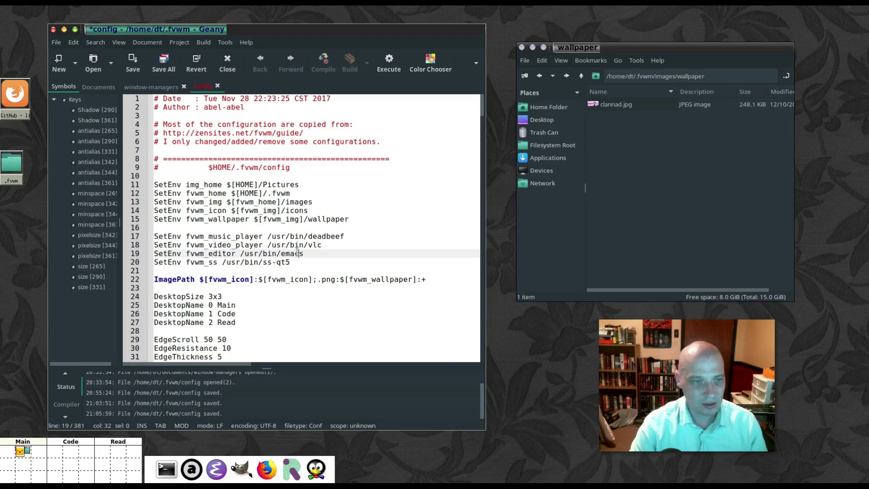
{"action": "double_click", "coordinate": [297, 253]}
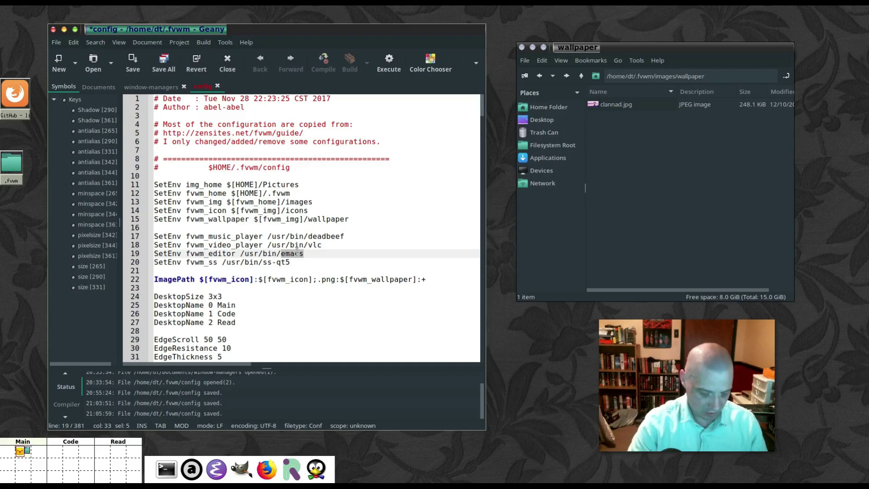
{"action": "type", "text": "leafpad"}
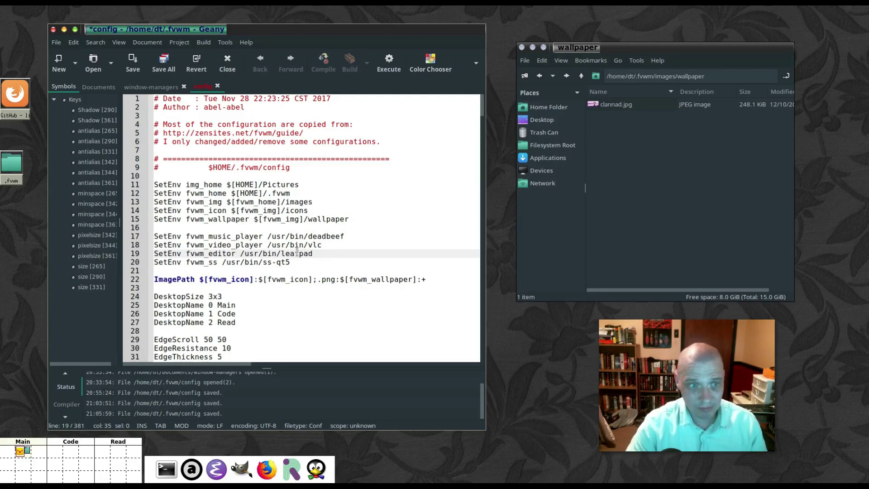
{"action": "key", "text": "BackSpace"}
{"action": "key", "text": "BackSpace"}
{"action": "key", "text": "BackSpace"}
{"action": "key", "text": "BackSpace"}
{"action": "key", "text": "BackSpace"}
{"action": "key", "text": "BackSpace"}
{"action": "key", "text": "BackSpace"}
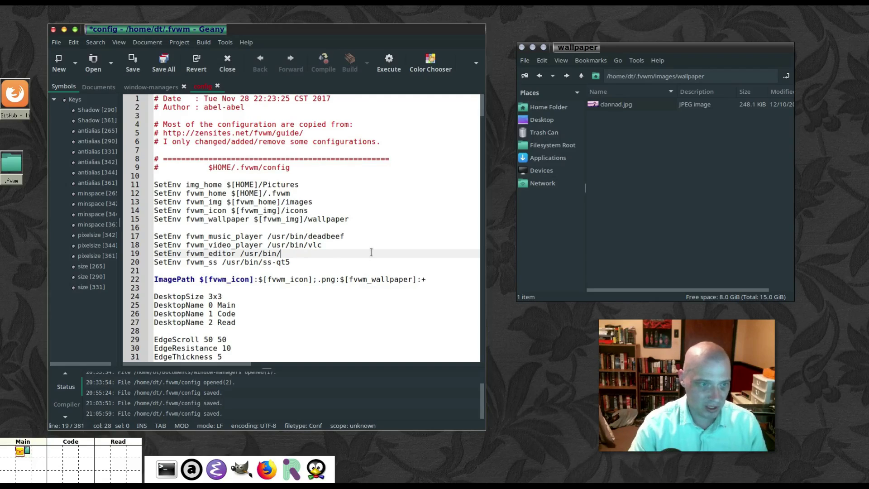
{"action": "type", "text": "geany"}
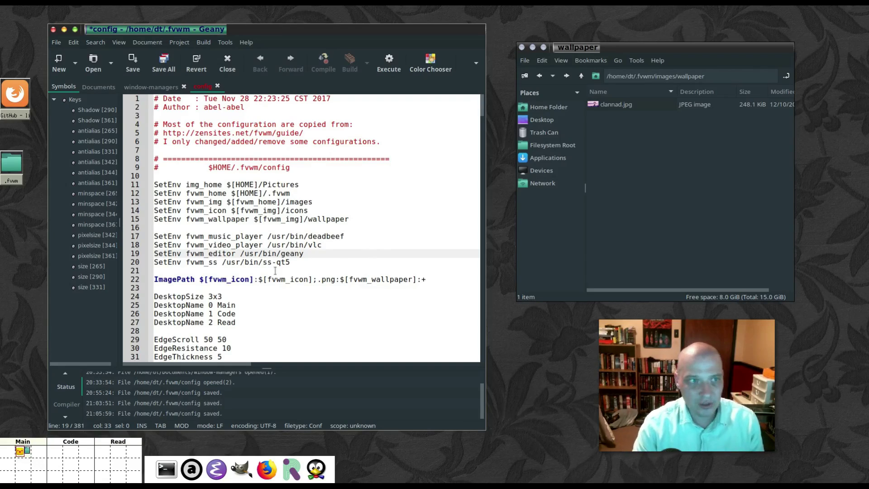
Save the config and restore the iconified Geany window on the restarted desktop.
{"action": "left_click", "coordinate": [133, 63]}
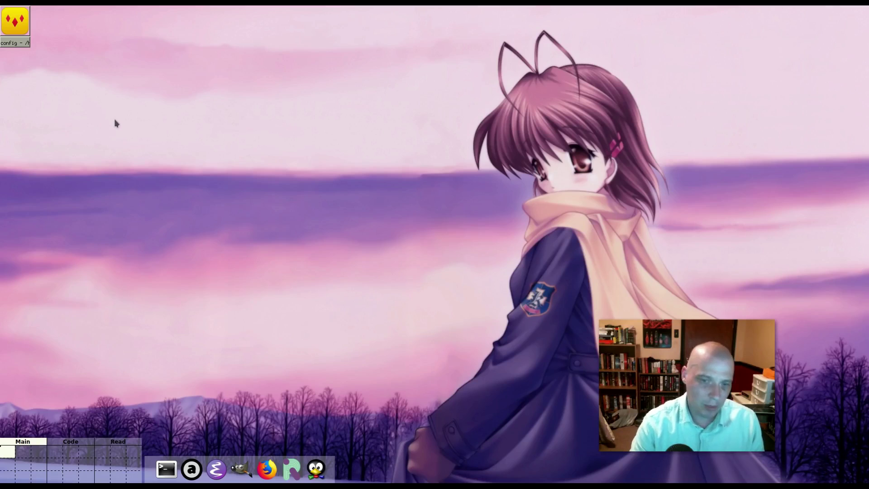
{"action": "left_click", "coordinate": [15, 20]}
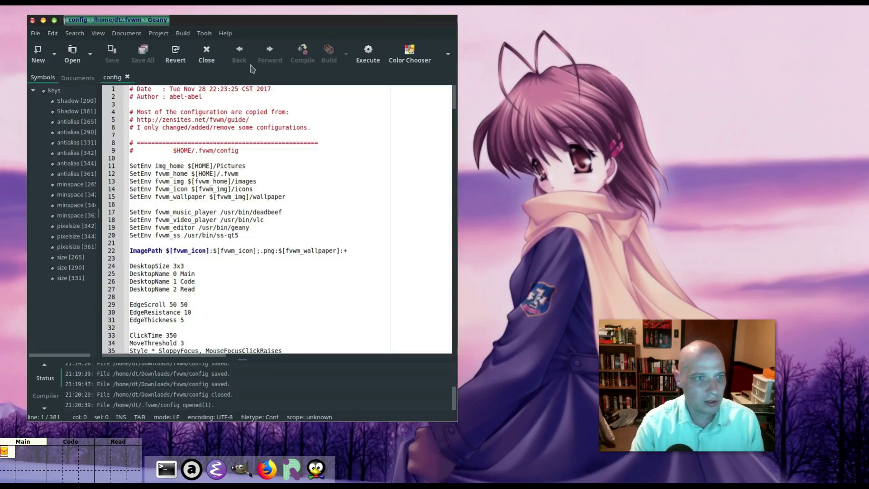
Nudge the Geany window and scroll down to the FvwmPager section around line 336.
{"action": "left_click_drag", "start_coordinate": [310, 26], "coordinate": [328, 35]}
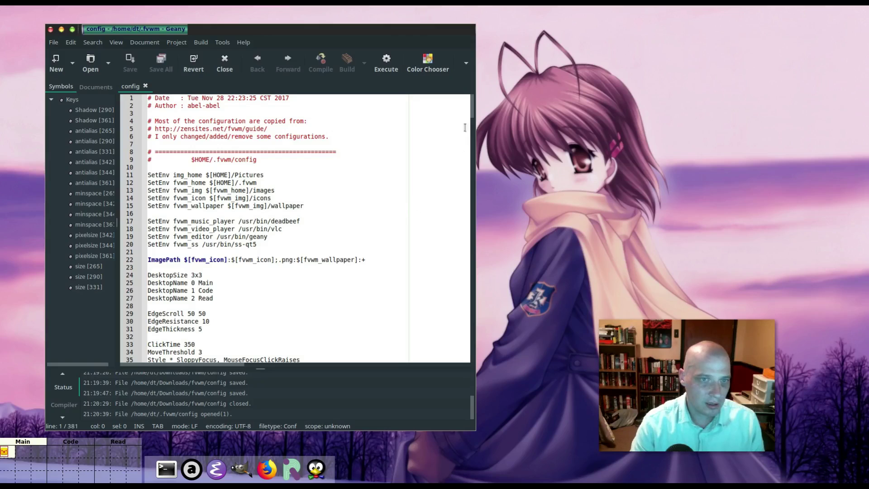
{"action": "left_click_drag", "start_coordinate": [471, 109], "coordinate": [469, 303]}
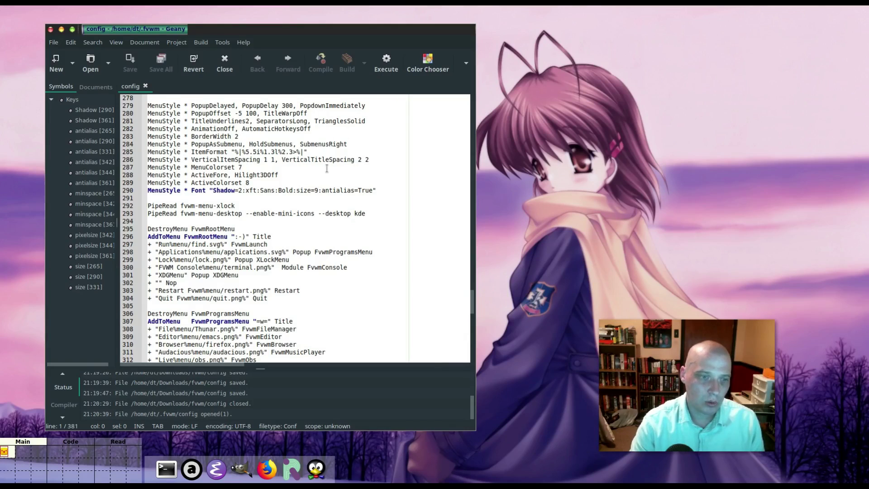
{"action": "scroll", "coordinate": [387, 234], "scroll_direction": "down", "scroll_amount": 7}
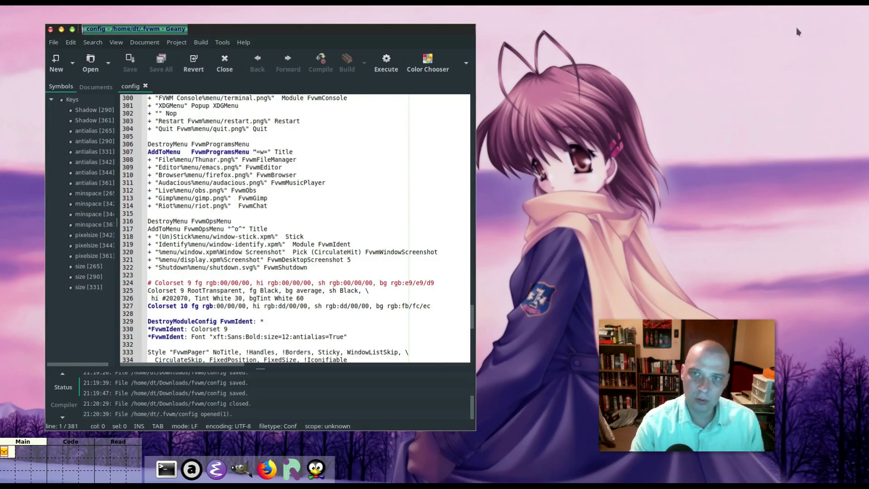
{"action": "mouse_move", "coordinate": [867, 18]}
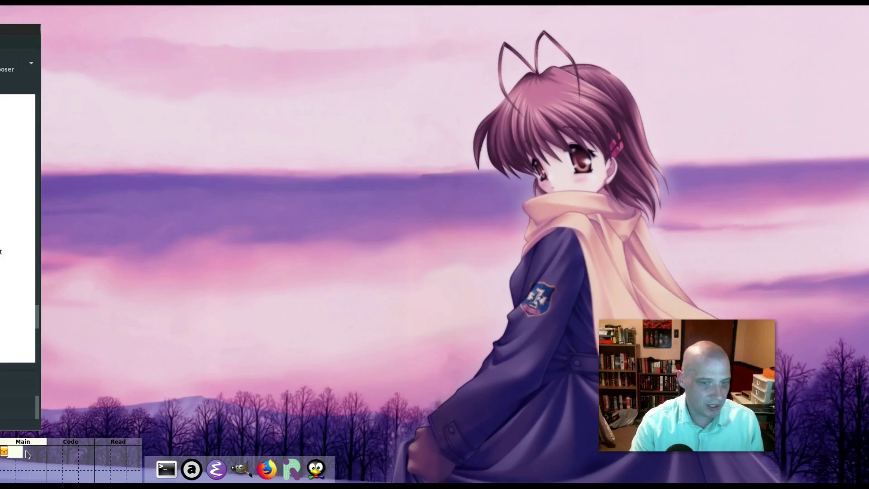
{"action": "mouse_move", "coordinate": [2, 88]}
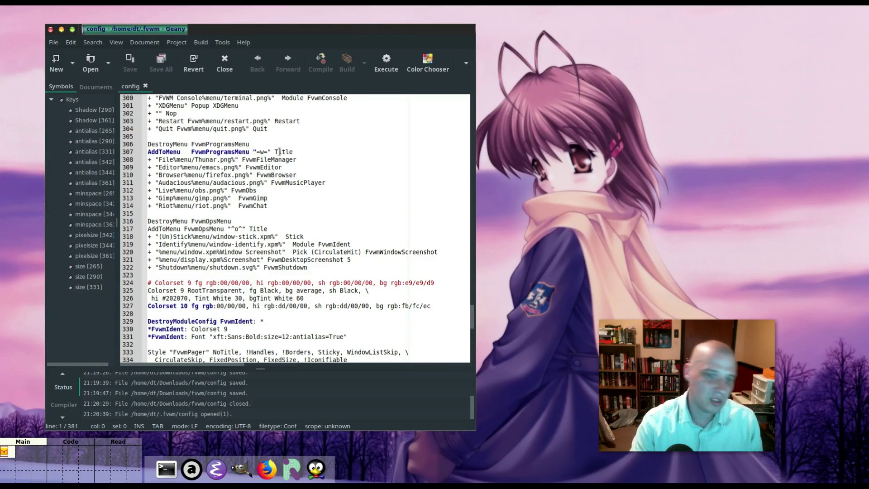
{"action": "scroll", "coordinate": [315, 136], "scroll_direction": "down", "scroll_amount": 7}
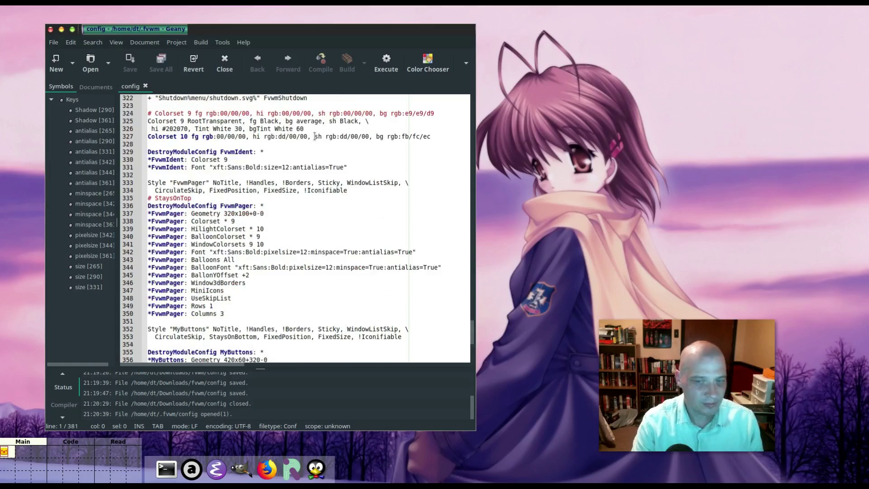
{"action": "scroll", "coordinate": [363, 181], "scroll_direction": "down", "scroll_amount": 7}
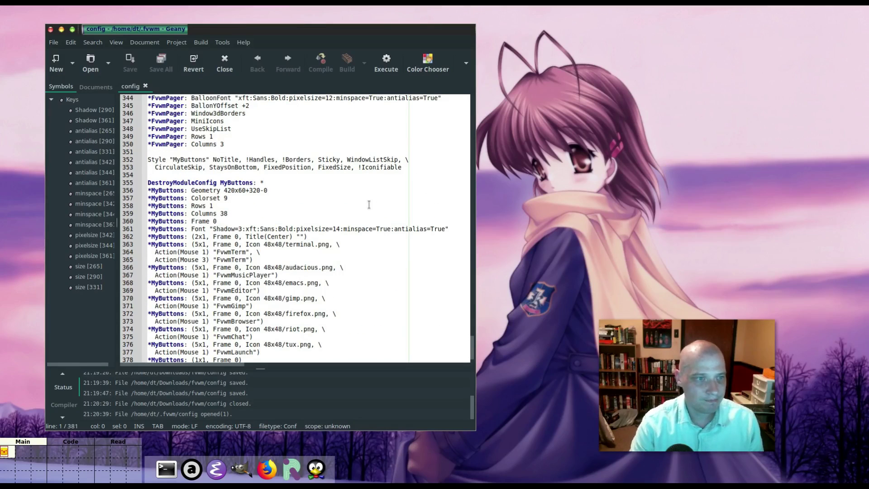
{"action": "scroll", "coordinate": [363, 209], "scroll_direction": "up", "scroll_amount": 6}
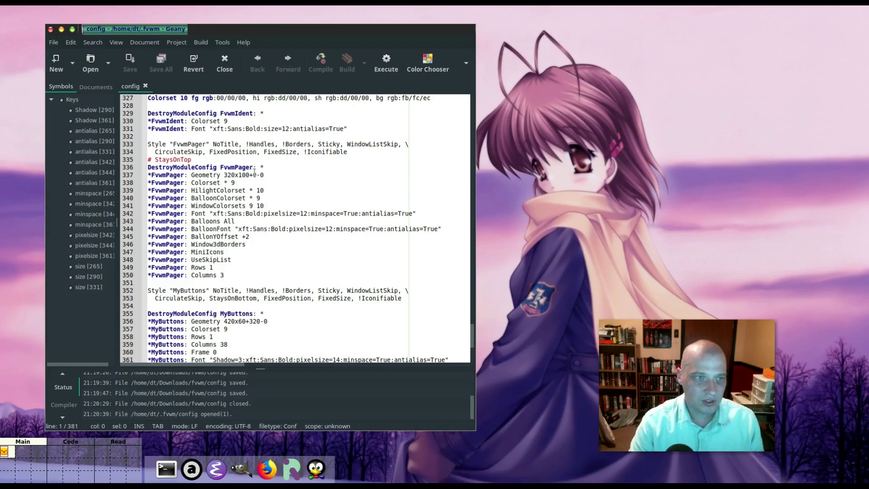
Change the pager geometry to 320x100-0-0, save, restart FVWM, and return to the editor's desk.
{"action": "left_click_drag", "start_coordinate": [254, 175], "coordinate": [251, 174]}
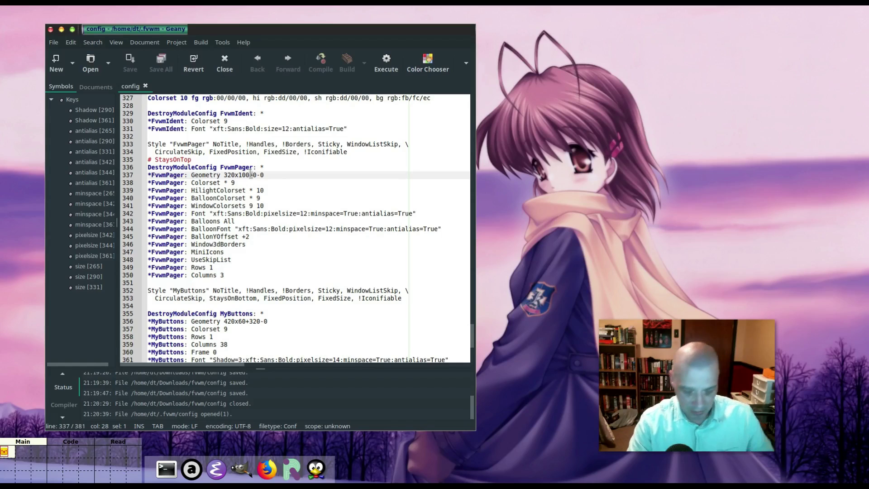
{"action": "type", "text": "-"}
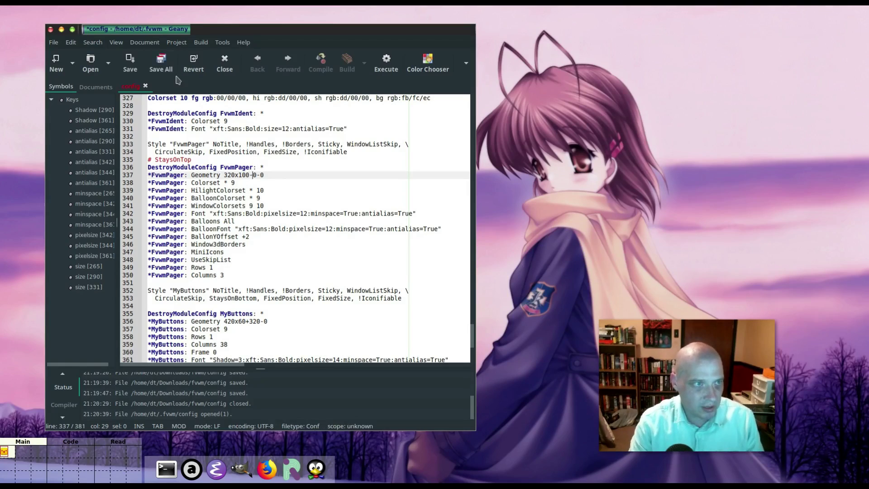
{"action": "left_click", "coordinate": [130, 63]}
{"action": "left_click", "coordinate": [498, 80]}
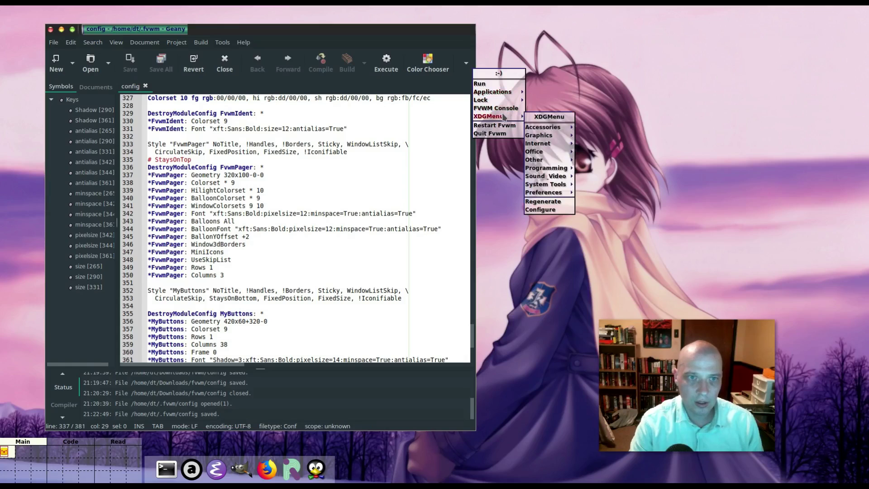
{"action": "left_click", "coordinate": [495, 125]}
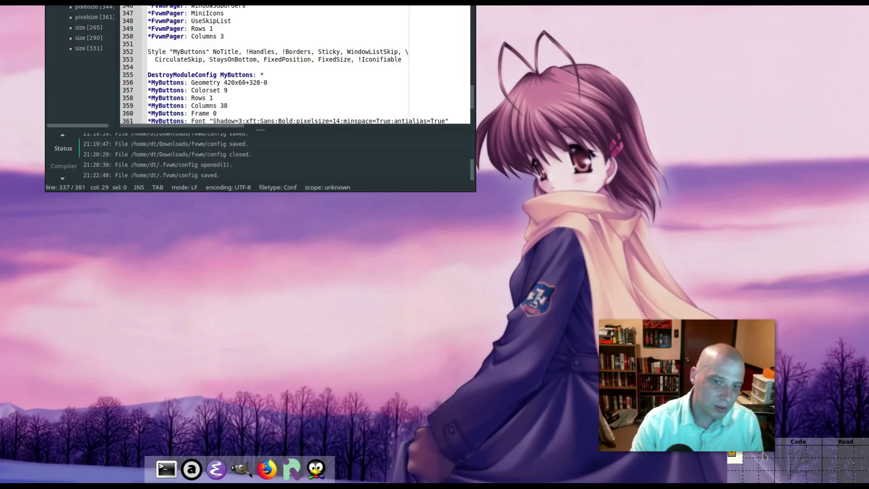
{"action": "left_click", "coordinate": [733, 455]}
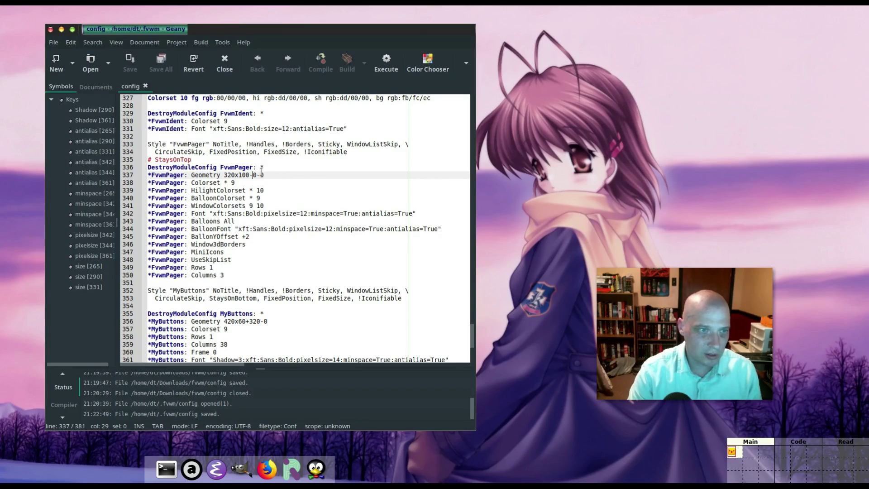
Change the pager's vertical offset sign to + (320x100-0+0) and enlarge the editor text twice.
{"action": "key", "text": "shift+Right"}
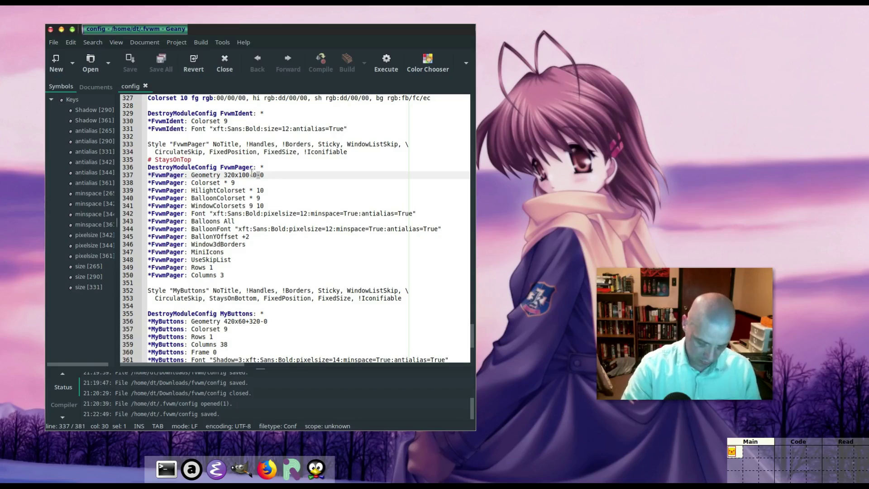
{"action": "type", "text": "+"}
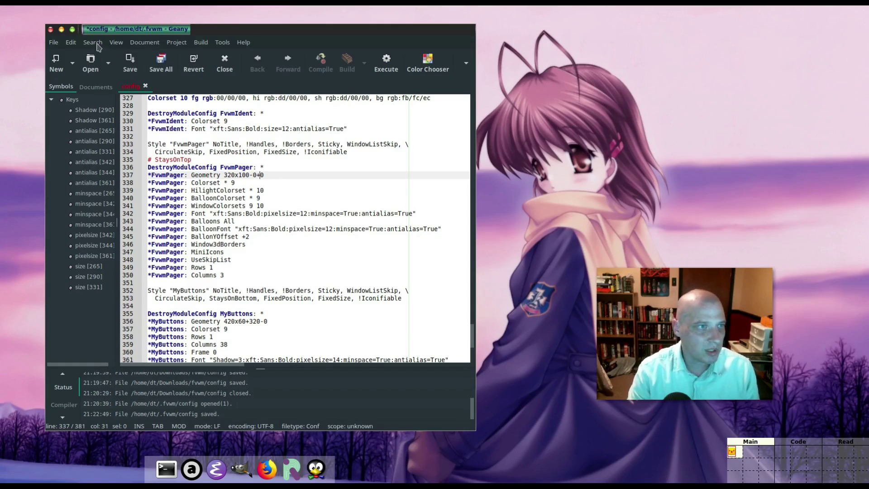
{"action": "left_click", "coordinate": [115, 42]}
{"action": "left_click", "coordinate": [141, 197]}
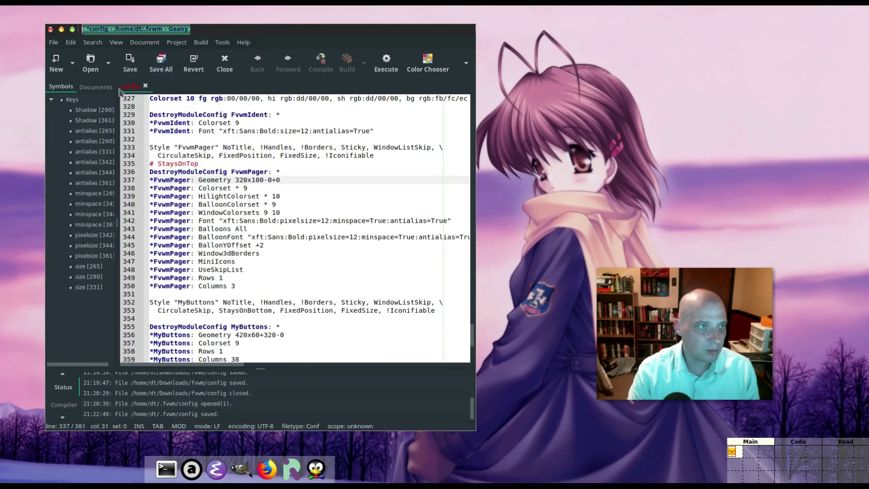
{"action": "left_click", "coordinate": [120, 43]}
{"action": "left_click", "coordinate": [162, 196]}
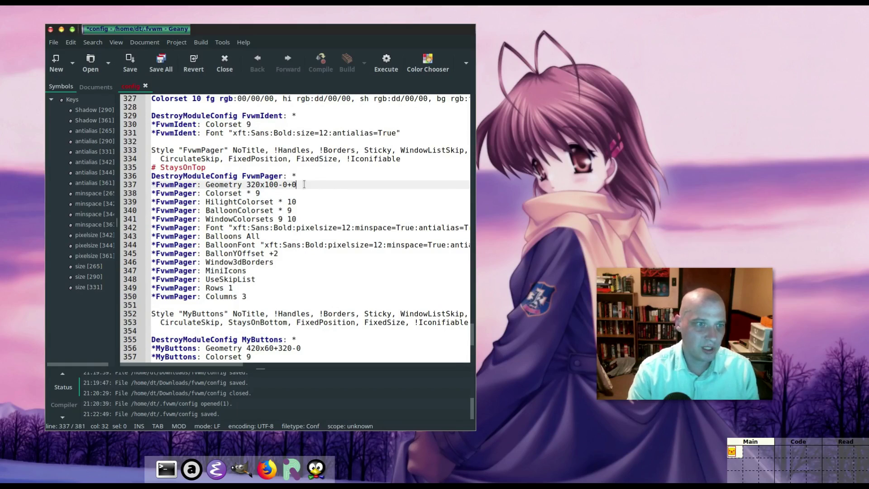
Save the config and restart FVWM so the pager moves to the top-right corner.
{"action": "left_click_drag", "start_coordinate": [304, 185], "coordinate": [205, 185]}
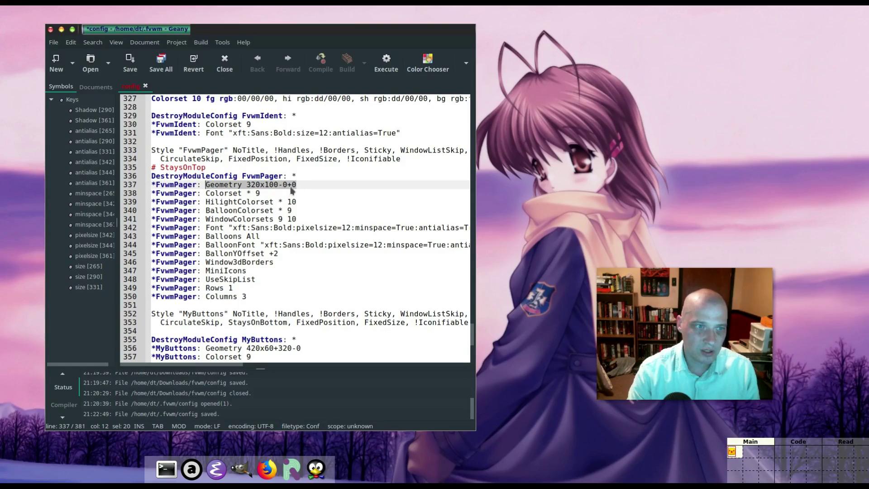
{"action": "left_click", "coordinate": [162, 62]}
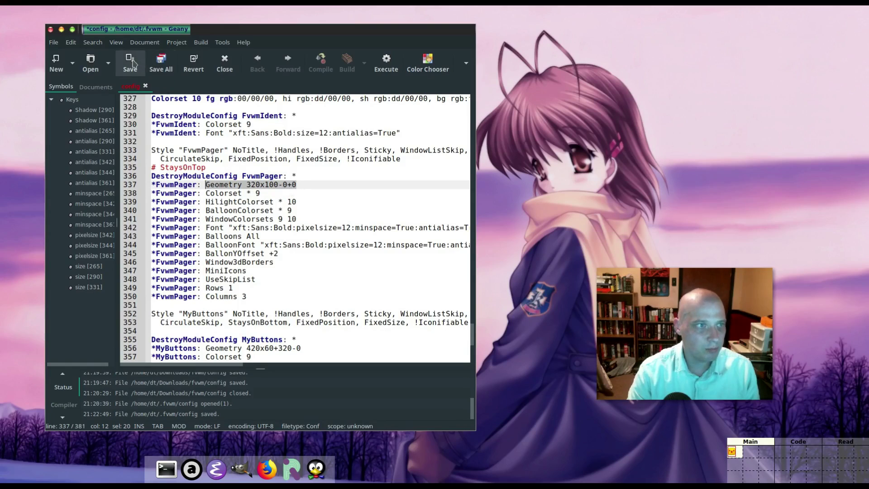
{"action": "left_click", "coordinate": [534, 70]}
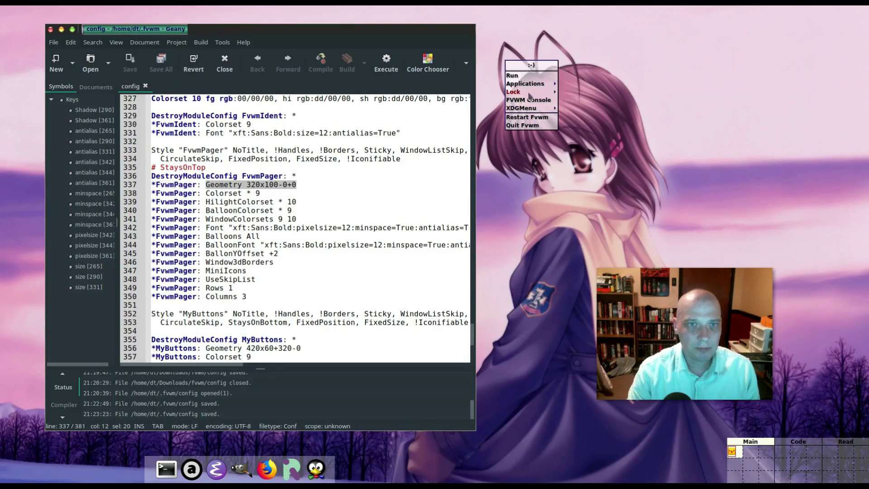
{"action": "left_click", "coordinate": [527, 118]}
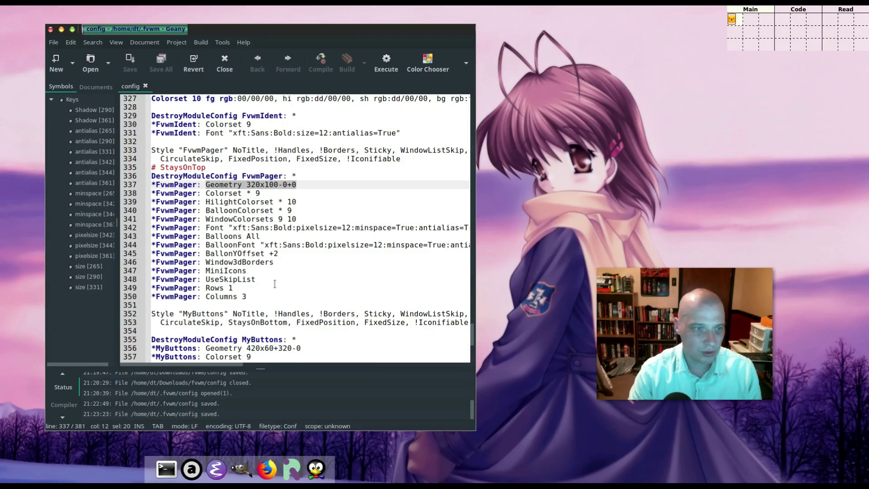
Set the FvwmPager Rows to 3 and Columns to 1.
{"action": "left_click", "coordinate": [232, 288]}
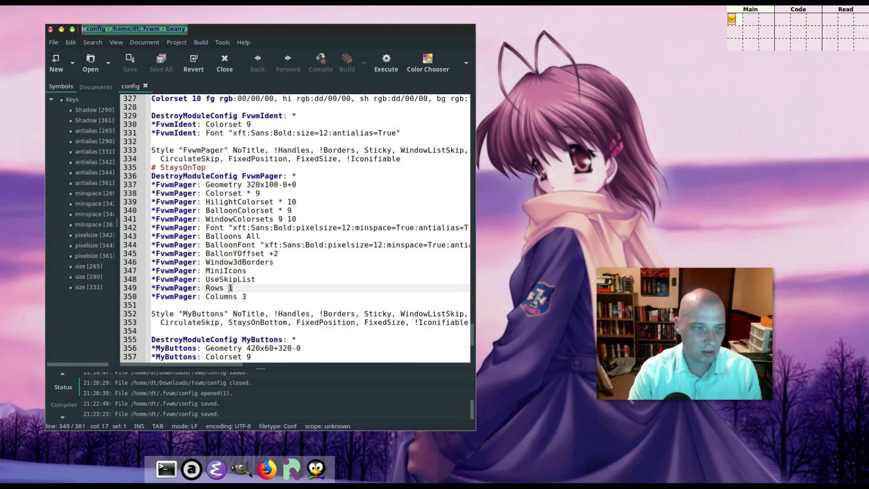
{"action": "type", "text": "3"}
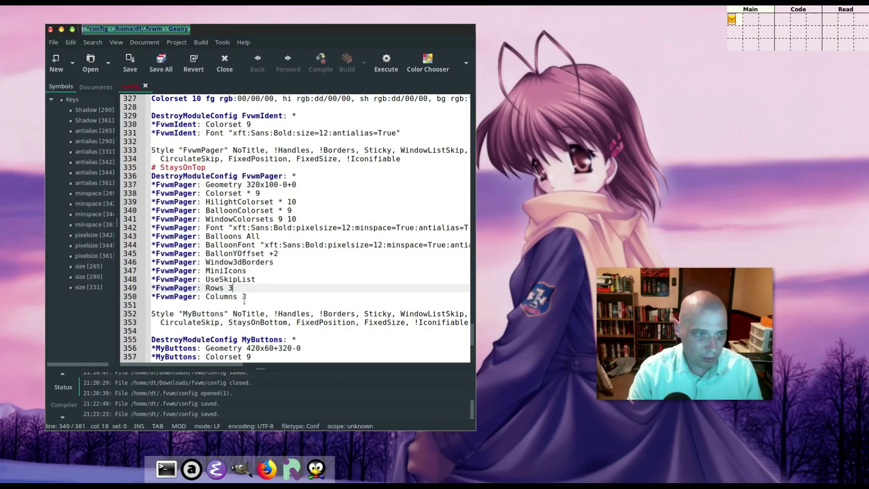
{"action": "left_click", "coordinate": [245, 296]}
{"action": "key", "text": "shift+Left"}
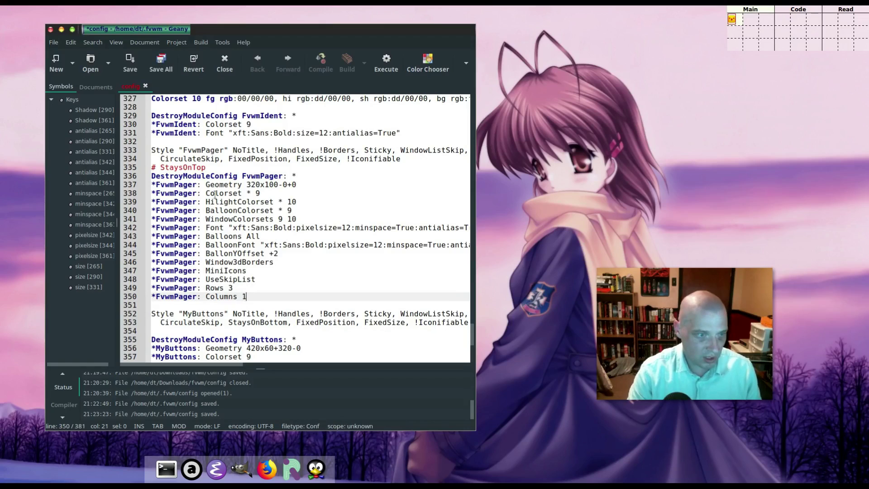
Change the pager geometry to 100x320-0+0, save, and restart FVWM.
{"action": "double_click", "coordinate": [260, 183]}
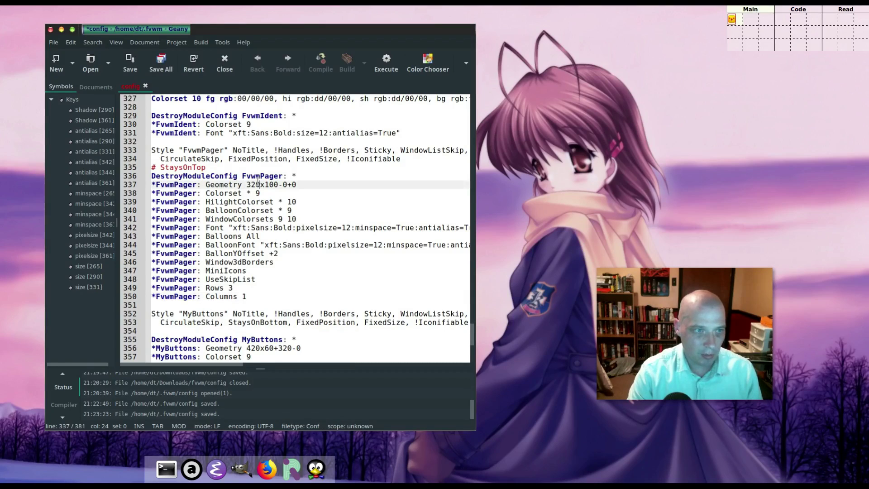
{"action": "left_click", "coordinate": [251, 184]}
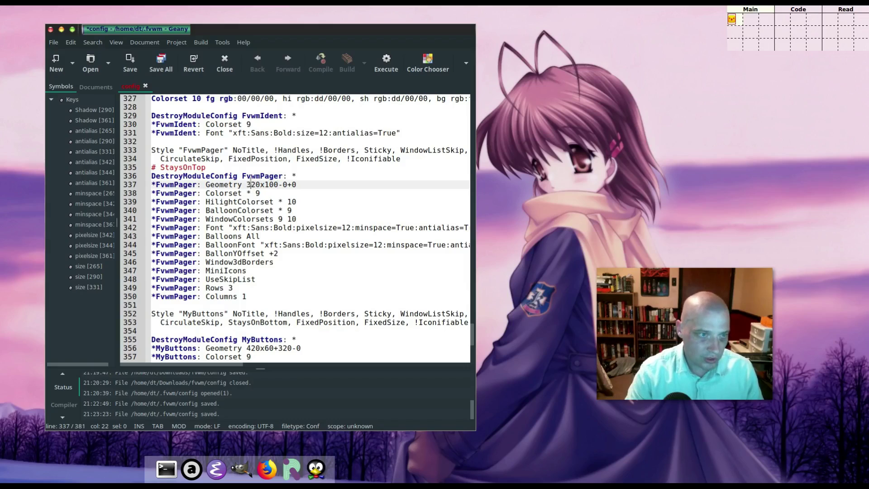
{"action": "left_click_drag", "start_coordinate": [257, 184], "coordinate": [247, 185]}
{"action": "type", "text": "10"}
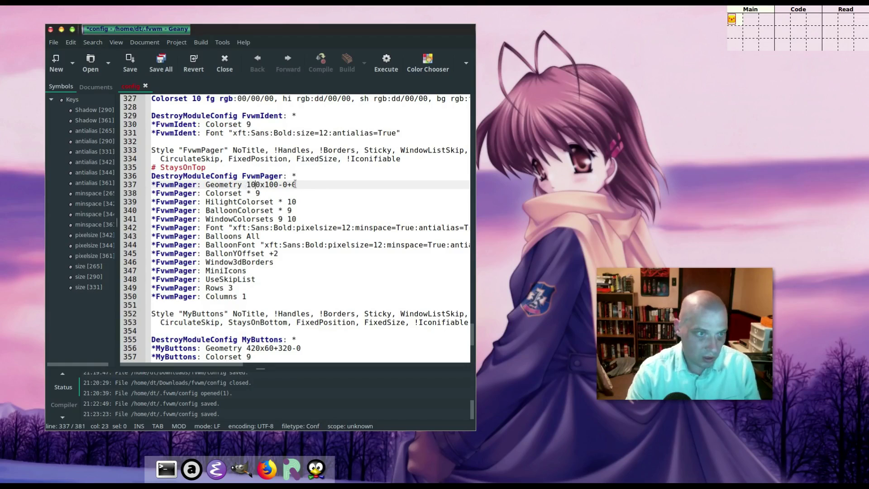
{"action": "left_click_drag", "start_coordinate": [264, 184], "coordinate": [267, 185]}
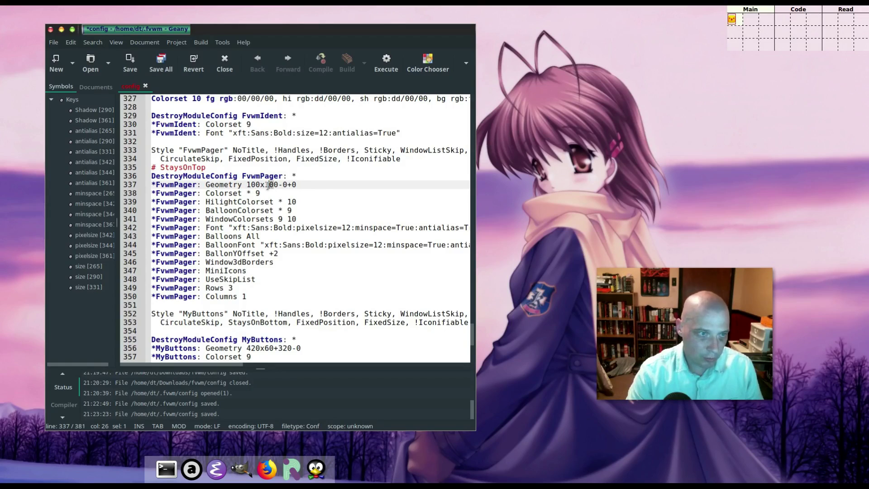
{"action": "type", "text": "32"}
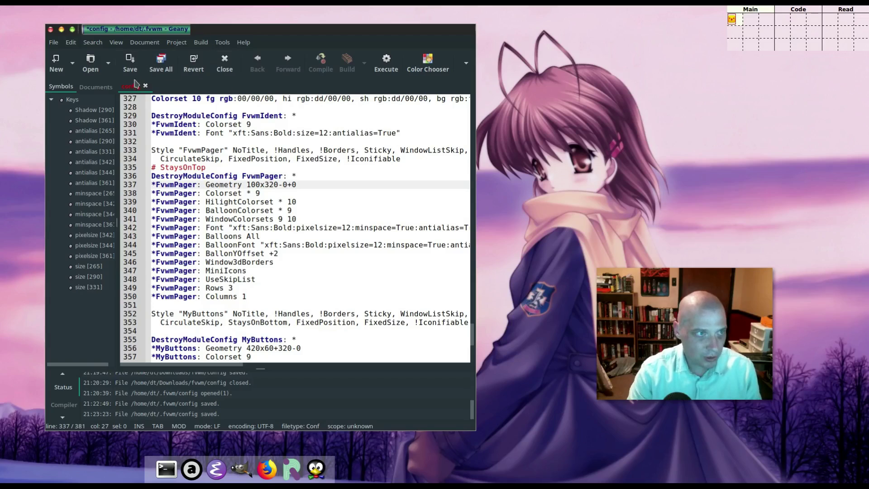
{"action": "left_click", "coordinate": [130, 61]}
{"action": "left_click", "coordinate": [509, 53]}
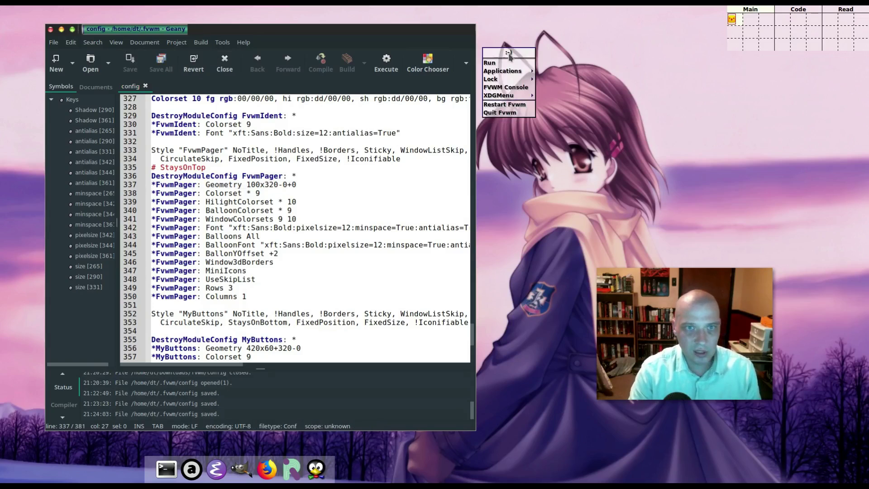
{"action": "left_click", "coordinate": [510, 107]}
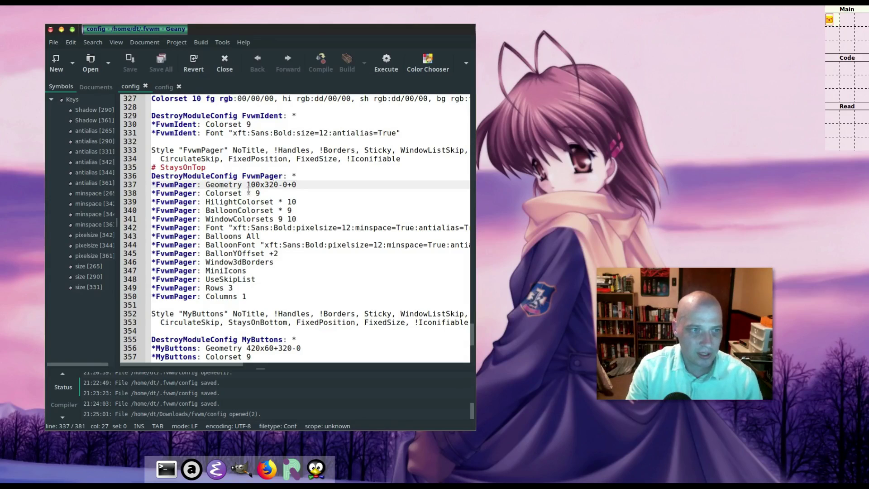
Set the pager Colorset on line 338 to 7, save, and restart FVWM to preview it.
{"action": "left_click_drag", "start_coordinate": [259, 193], "coordinate": [256, 193]}
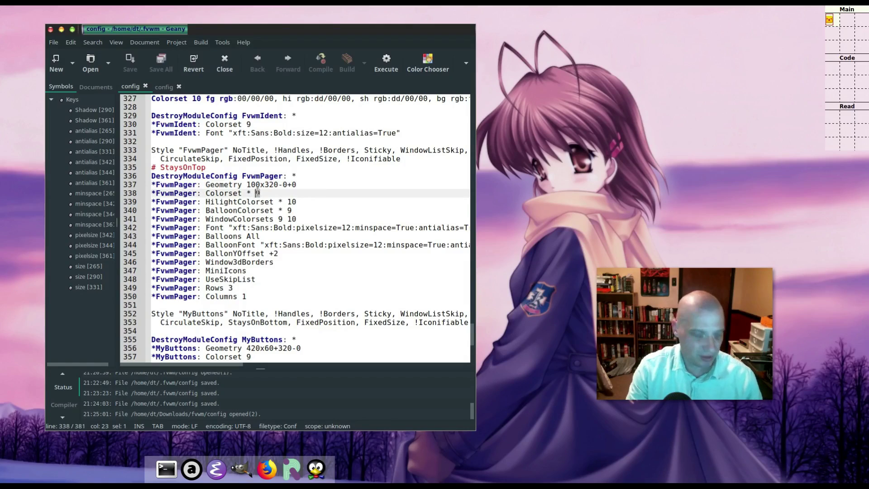
{"action": "type", "text": "7"}
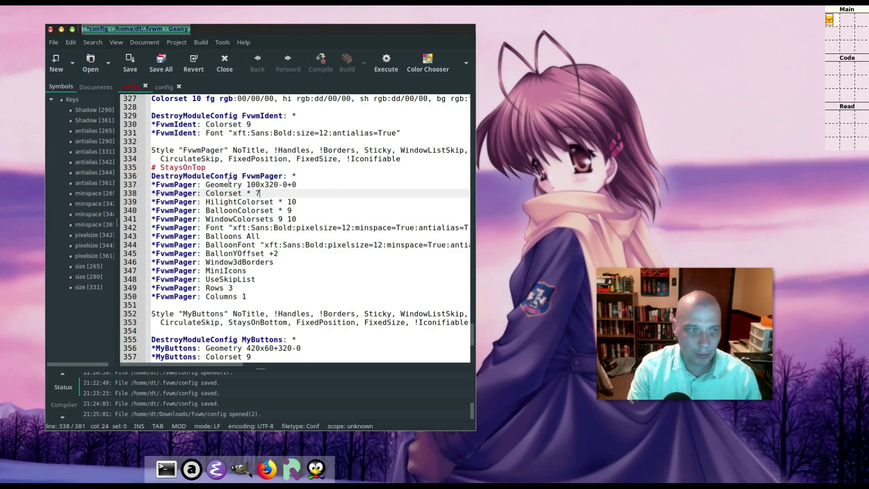
{"action": "left_click", "coordinate": [130, 63]}
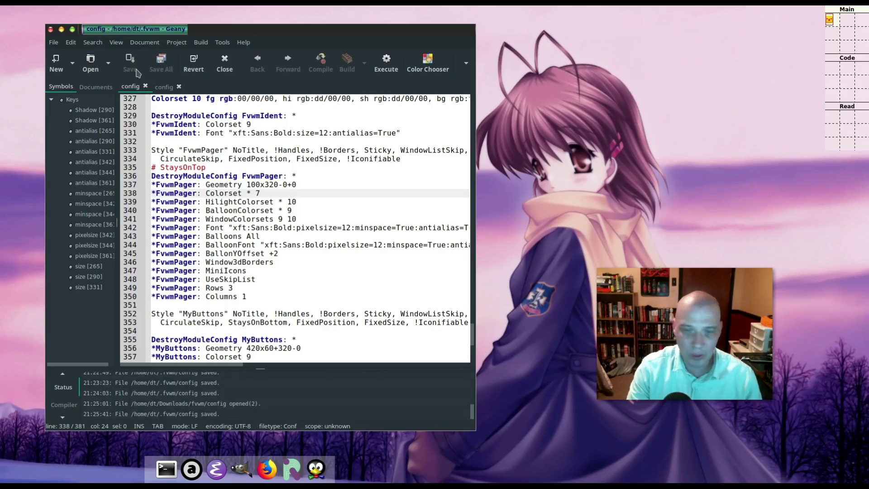
{"action": "left_click", "coordinate": [482, 46]}
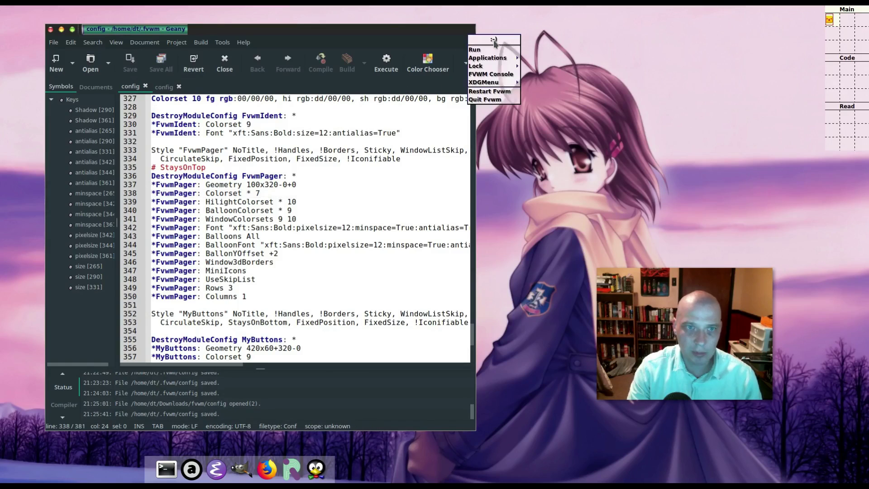
{"action": "left_click", "coordinate": [492, 93]}
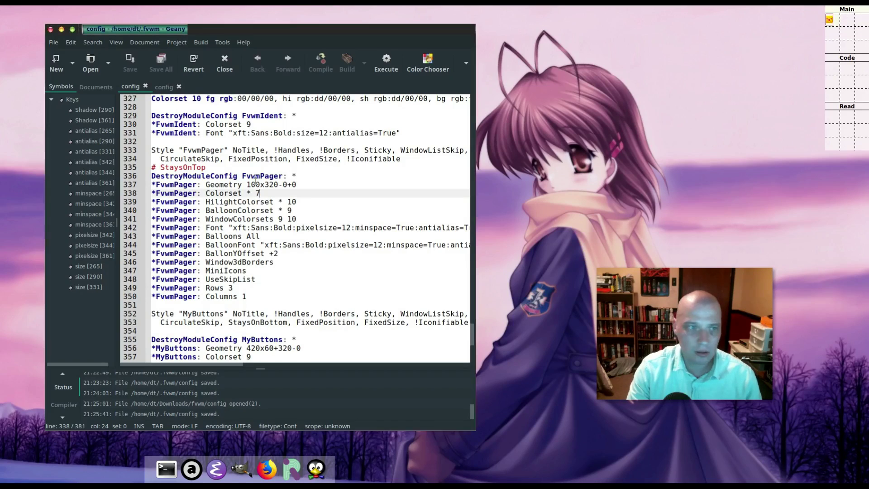
Return the pager Colorset to 9, save, and restart FVWM.
{"action": "key", "text": "BackSpace"}
{"action": "type", "text": "9"}
{"action": "key", "text": "ctrl+s"}
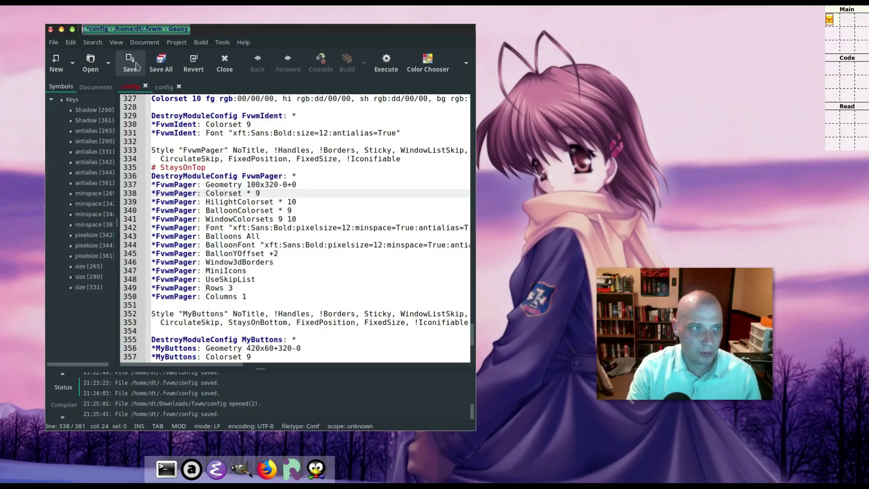
{"action": "left_click", "coordinate": [562, 57]}
{"action": "left_click", "coordinate": [582, 109]}
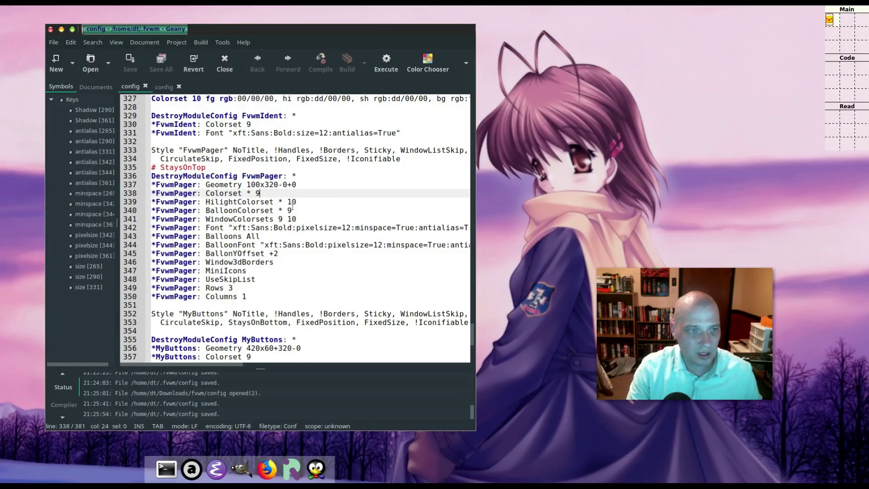
Preview BalloonColorset and WindowColorsets at 7 after a restart, then undo those edits.
{"action": "left_click_drag", "start_coordinate": [291, 207], "coordinate": [289, 210]}
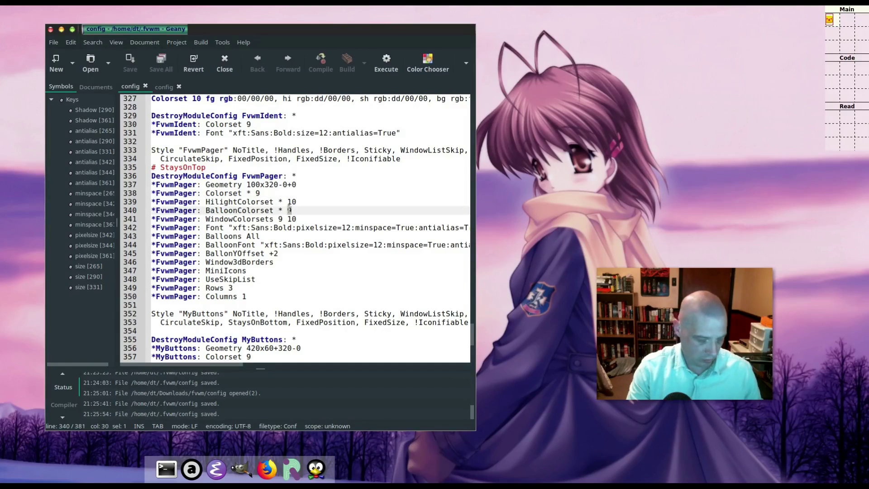
{"action": "type", "text": "7"}
{"action": "double_click", "coordinate": [280, 219]}
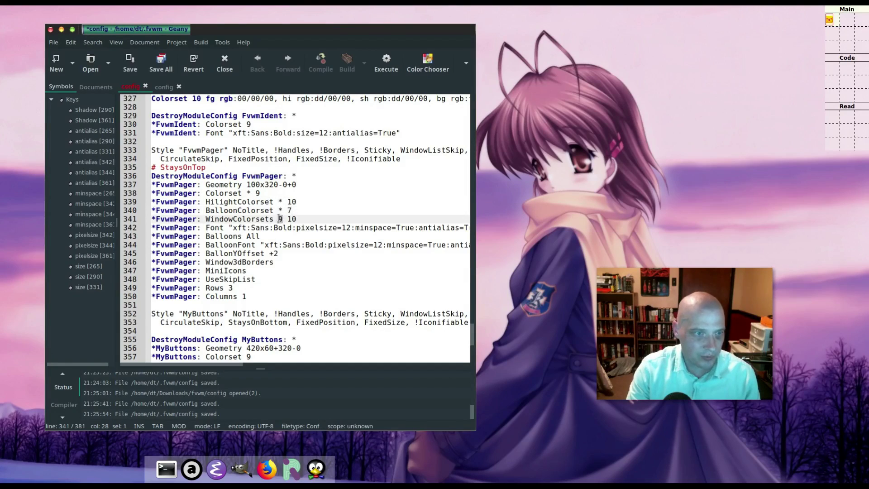
{"action": "type", "text": "7"}
{"action": "left_click", "coordinate": [130, 63]}
{"action": "left_click", "coordinate": [568, 58]}
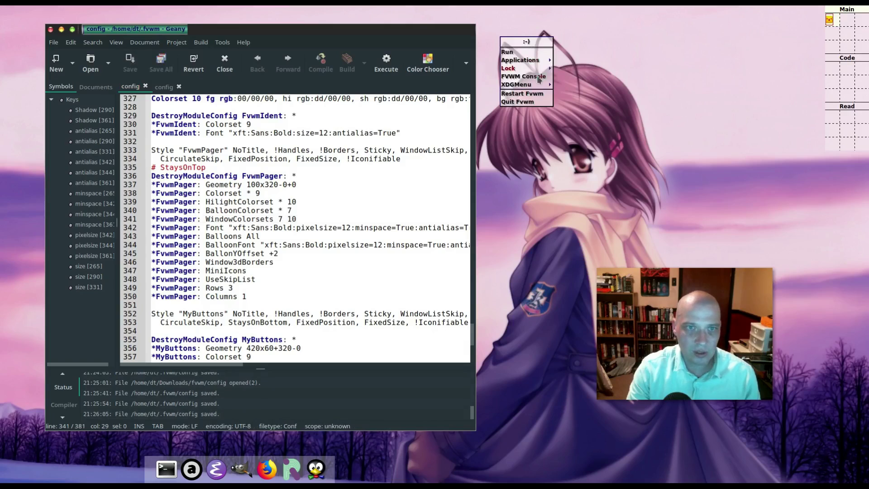
{"action": "left_click", "coordinate": [575, 78]}
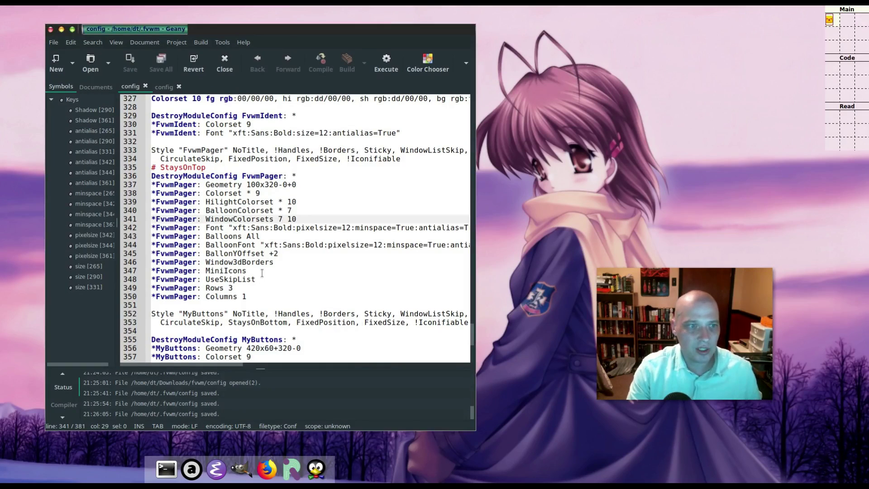
{"action": "key", "text": "ctrl+z"}
{"action": "key", "text": "ctrl+z"}
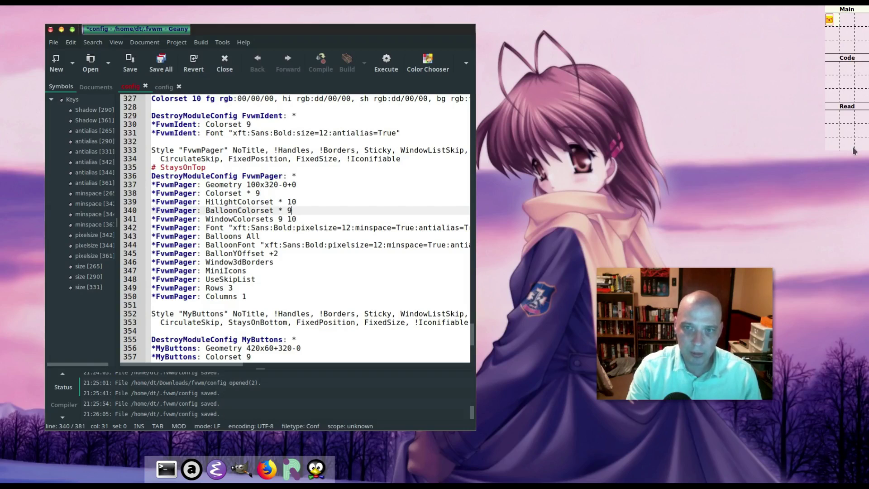
Delete the Tint and bgTint settings from line 276.
{"action": "scroll", "coordinate": [295, 229], "scroll_direction": "up", "scroll_amount": 20}
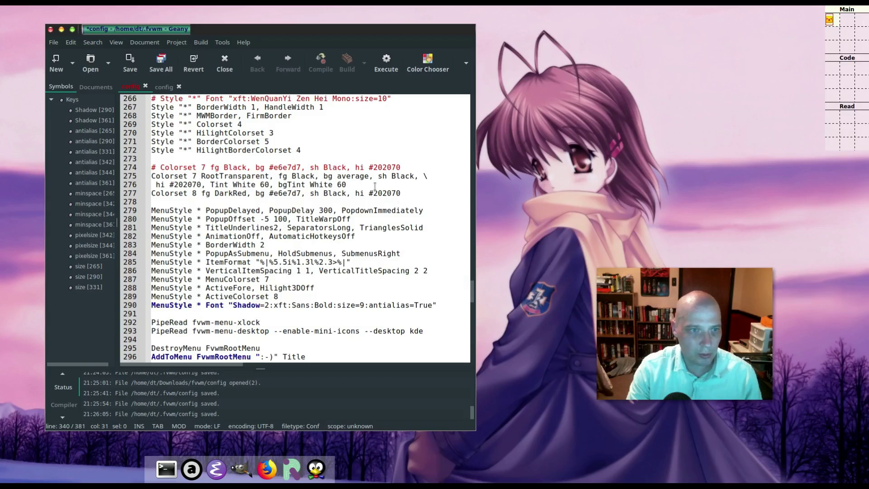
{"action": "left_click_drag", "start_coordinate": [365, 186], "coordinate": [323, 188]}
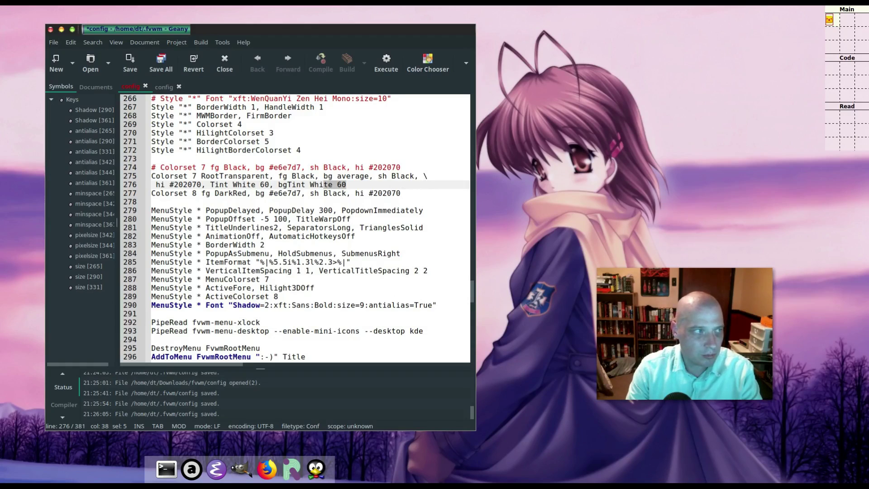
{"action": "left_click", "coordinate": [378, 176]}
{"action": "left_click_drag", "start_coordinate": [350, 183], "coordinate": [202, 184]}
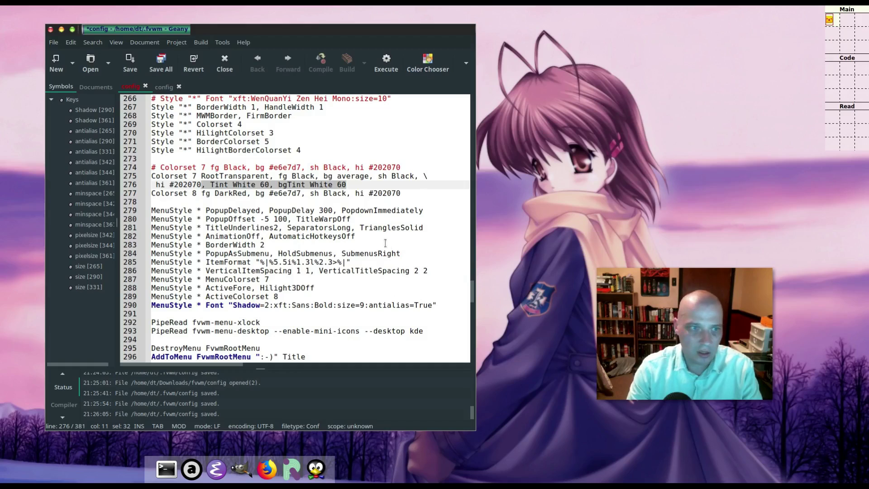
{"action": "key", "text": "Delete"}
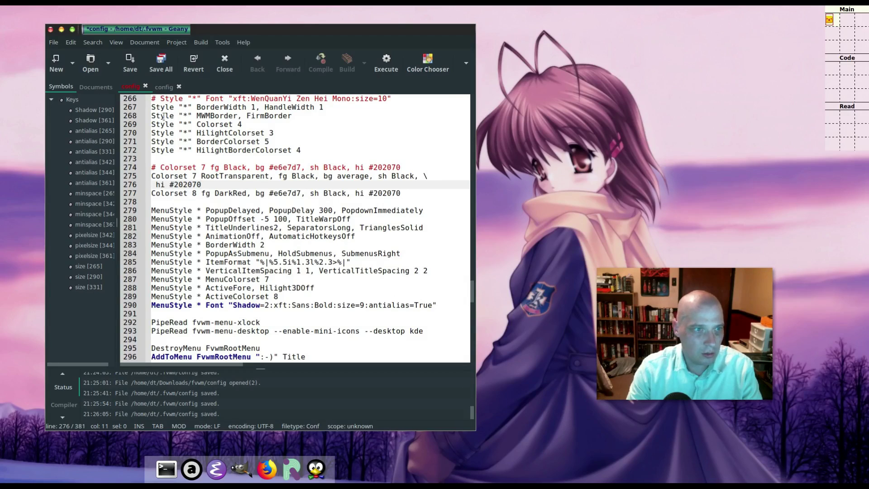
Give Colorset 7 foreground White and background #272727 instead of Black and average.
{"action": "double_click", "coordinate": [301, 176]}
{"action": "type", "text": "White"}
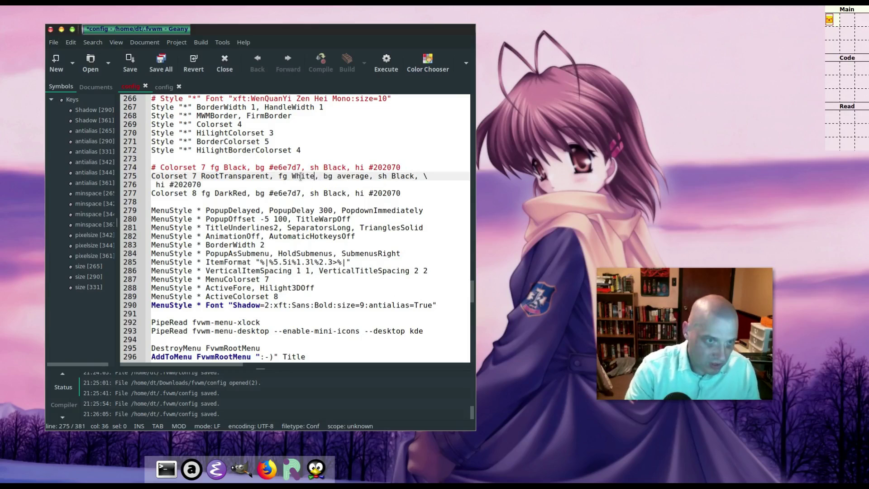
{"action": "double_click", "coordinate": [352, 177]}
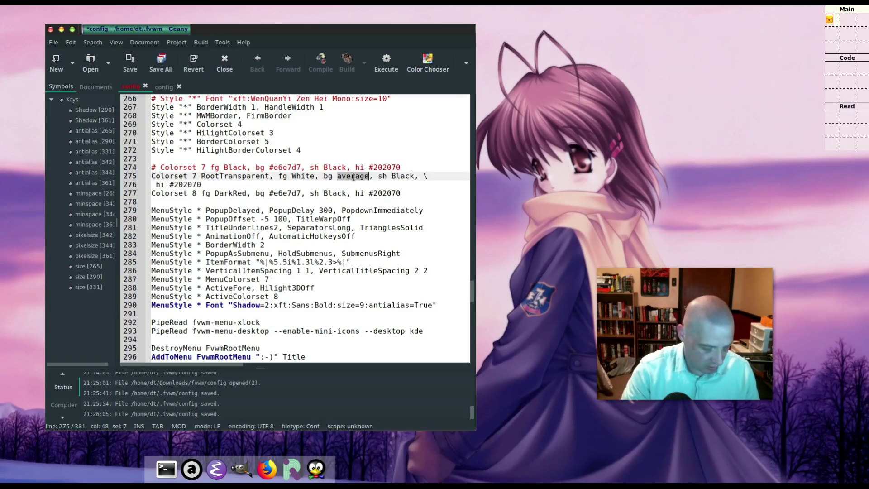
{"action": "type", "text": "272727"}
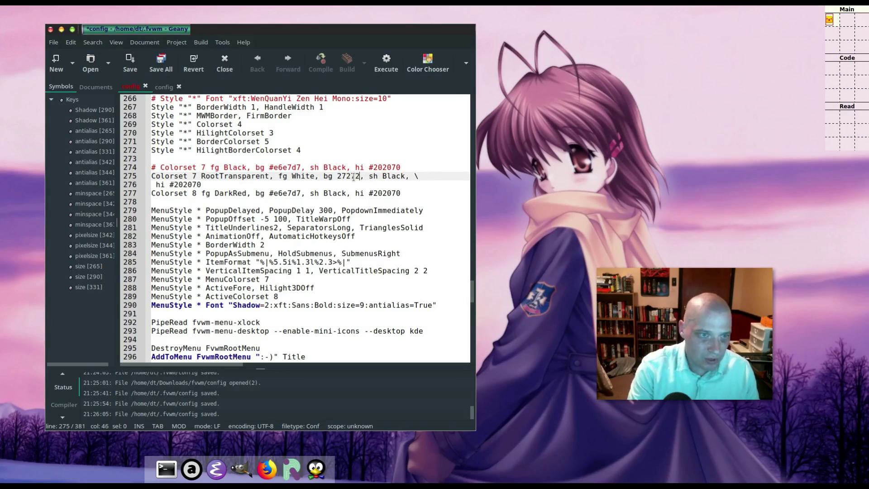
{"action": "left_click", "coordinate": [338, 176]}
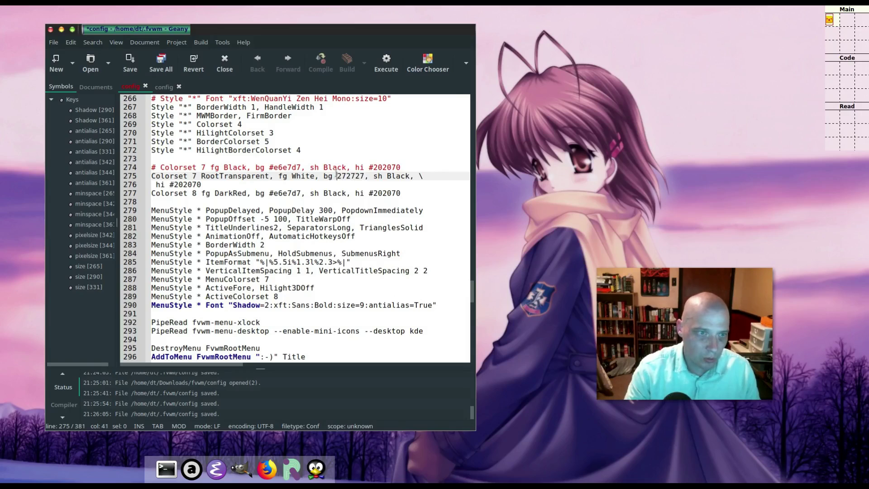
{"action": "type", "text": "#"}
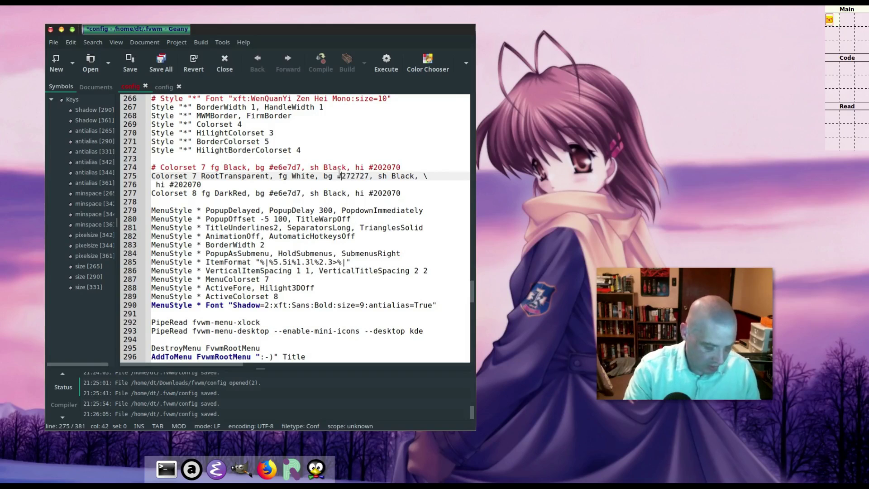
Replace the #202070 highlight with the copied #272727 value and save the config.
{"action": "double_click", "coordinate": [359, 176]}
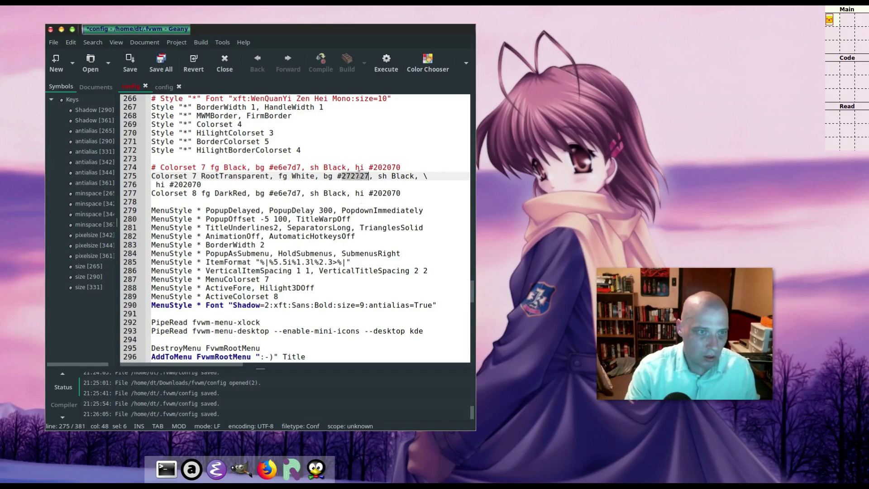
{"action": "key", "text": "ctrl+c"}
{"action": "double_click", "coordinate": [199, 184]}
{"action": "key", "text": "ctrl+v"}
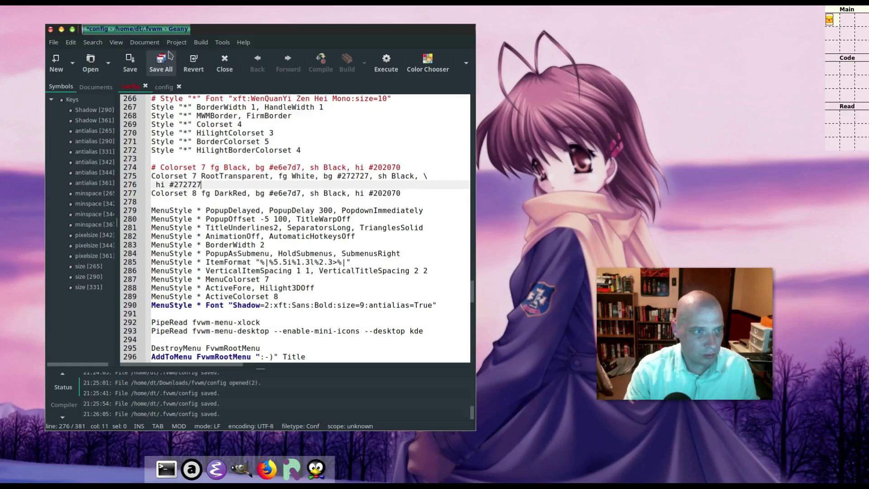
{"action": "left_click", "coordinate": [133, 69]}
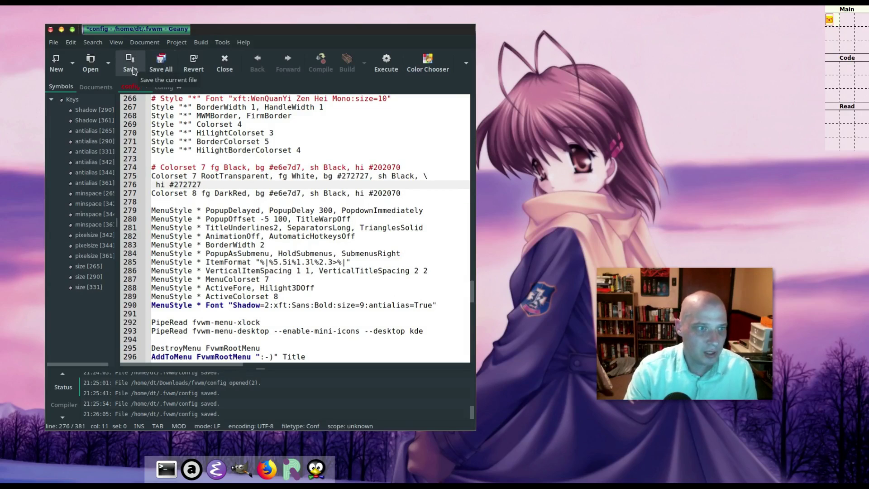
Set the pager's BalloonColorset, Colorset and WindowColorsets to 7, save, and restart FVWM.
{"action": "scroll", "coordinate": [447, 157], "scroll_direction": "down", "scroll_amount": 5}
{"action": "scroll", "coordinate": [446, 157], "scroll_direction": "down", "scroll_amount": 20}
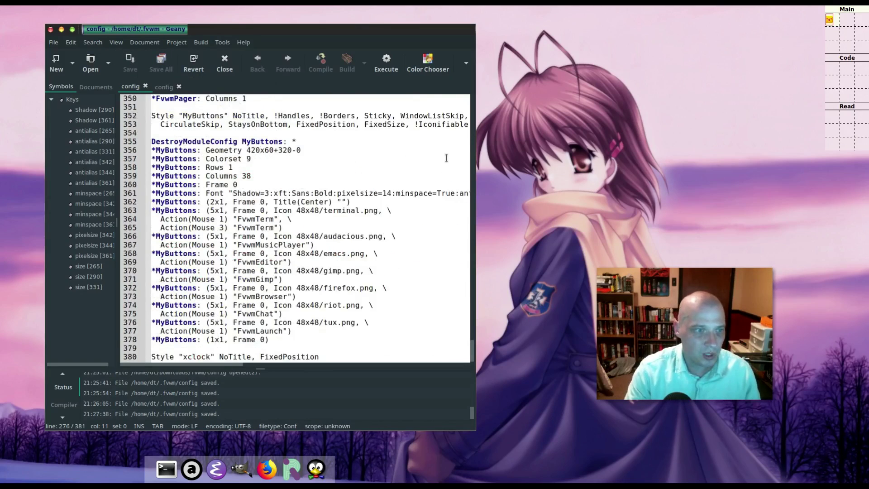
{"action": "scroll", "coordinate": [447, 158], "scroll_direction": "up", "scroll_amount": 11}
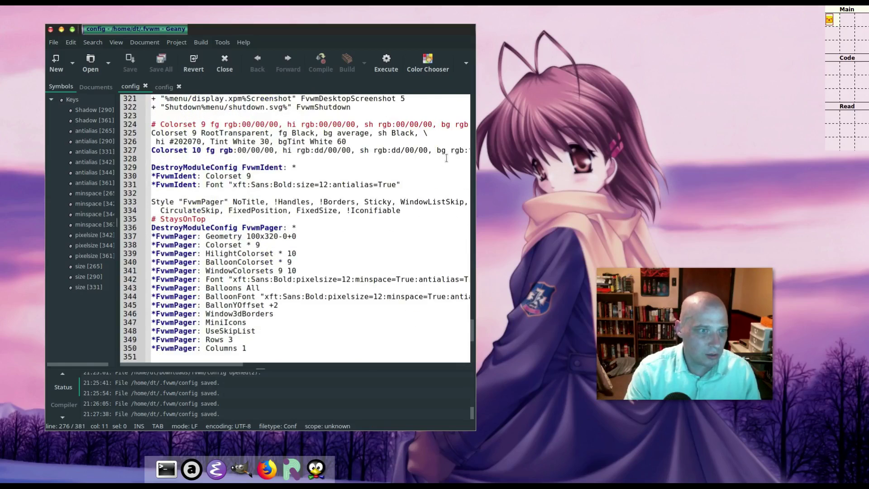
{"action": "scroll", "coordinate": [446, 158], "scroll_direction": "down", "scroll_amount": 5}
{"action": "scroll", "coordinate": [446, 157], "scroll_direction": "up", "scroll_amount": 3}
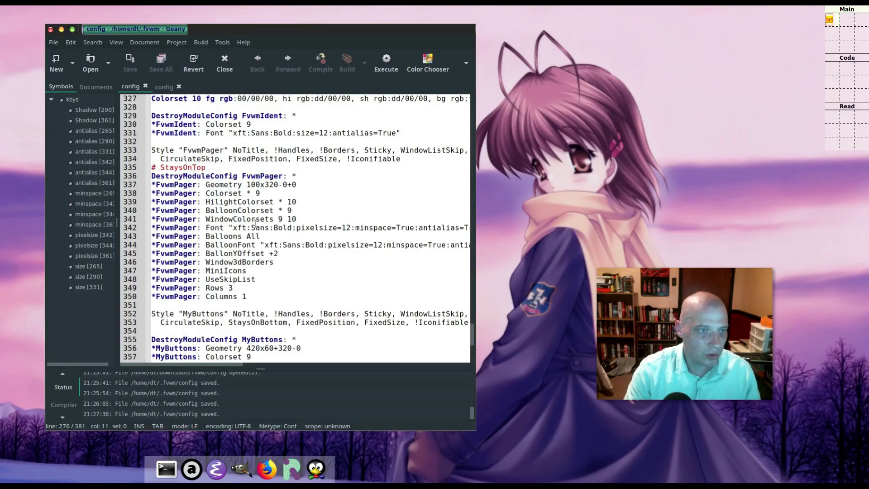
{"action": "left_click", "coordinate": [291, 209]}
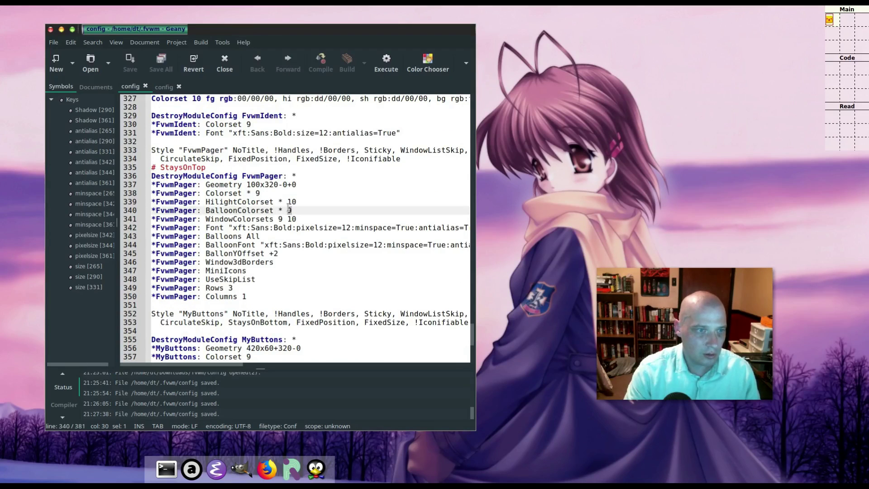
{"action": "type", "text": "7"}
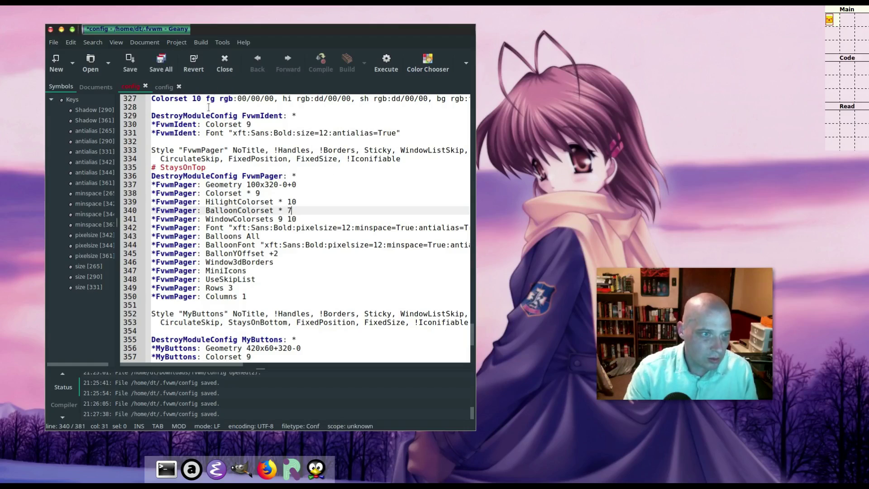
{"action": "double_click", "coordinate": [257, 193]}
{"action": "type", "text": "7"}
{"action": "double_click", "coordinate": [280, 219]}
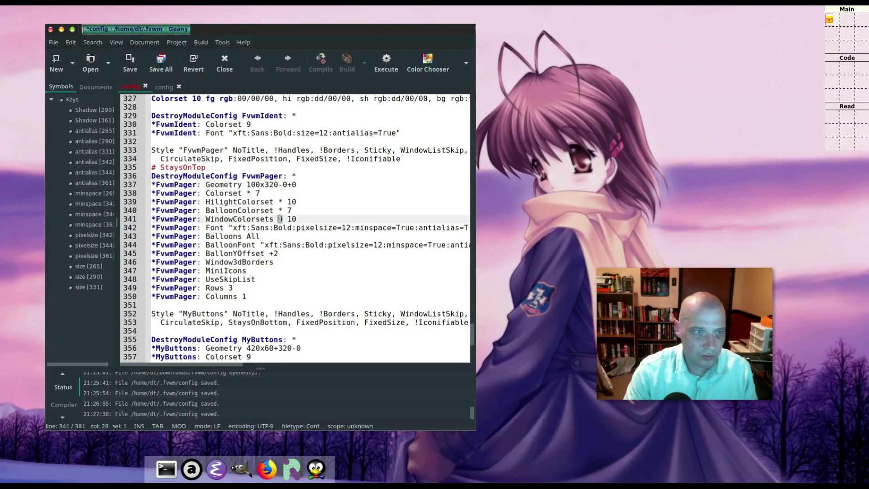
{"action": "type", "text": "7"}
{"action": "left_click", "coordinate": [130, 64]}
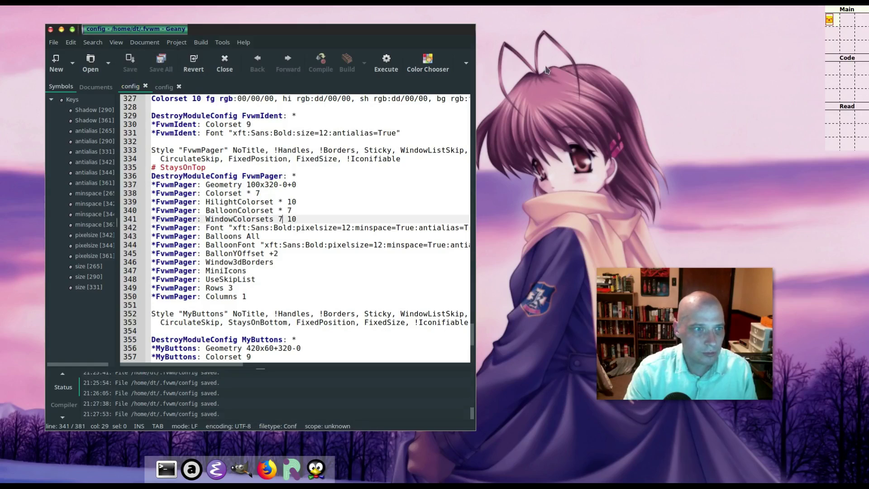
{"action": "left_click", "coordinate": [537, 73]}
{"action": "left_click", "coordinate": [534, 121]}
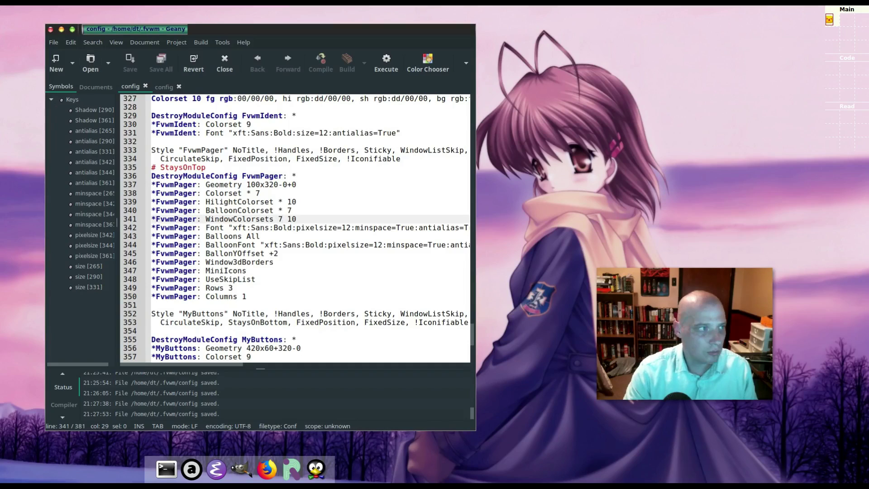
Change the pager HilightColorset from 10 to 9, save, and restart FVWM.
{"action": "left_click_drag", "start_coordinate": [297, 202], "coordinate": [286, 218]}
{"action": "type", "text": "9"}
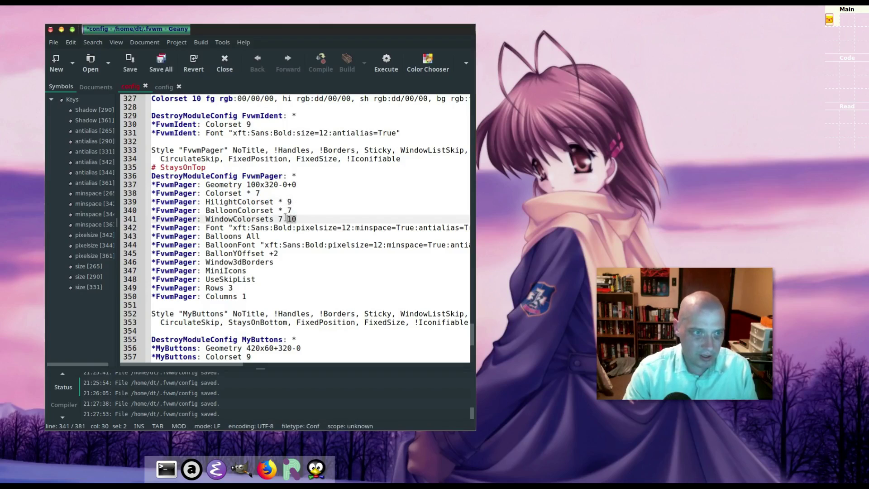
{"action": "type", "text": "9"}
{"action": "left_click", "coordinate": [130, 62]}
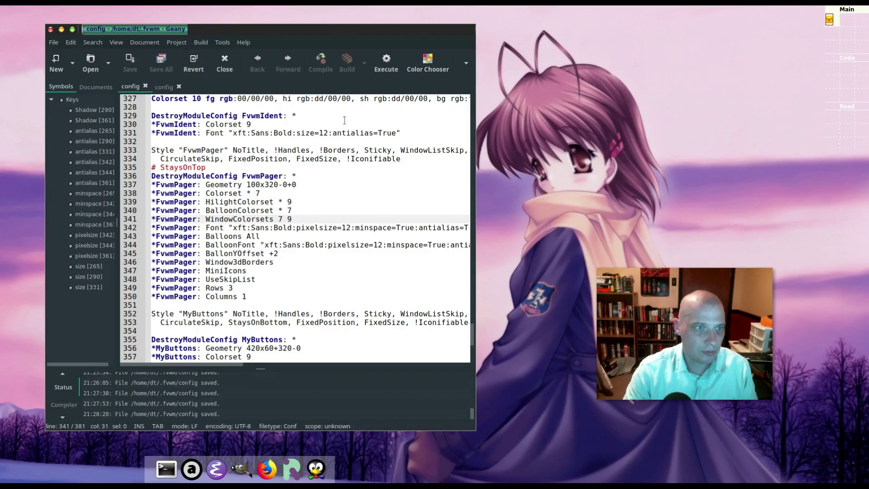
{"action": "left_click", "coordinate": [542, 41]}
{"action": "left_click", "coordinate": [557, 92]}
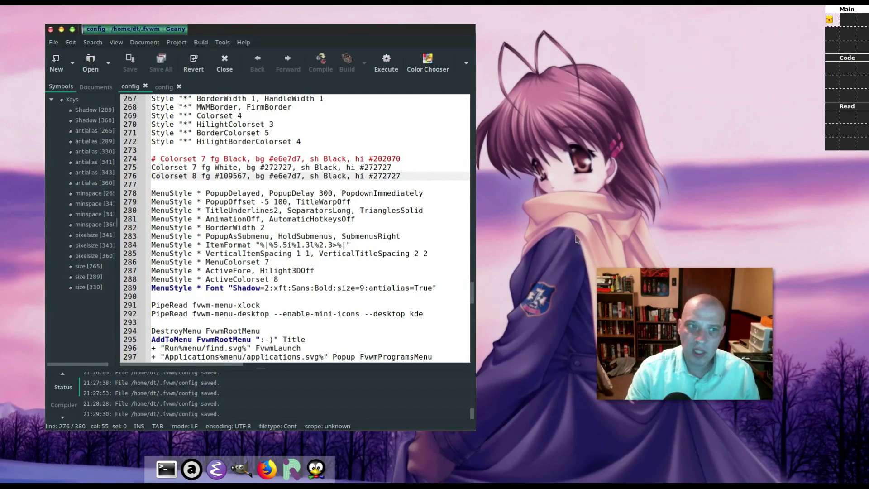
{"action": "left_click", "coordinate": [201, 172]}
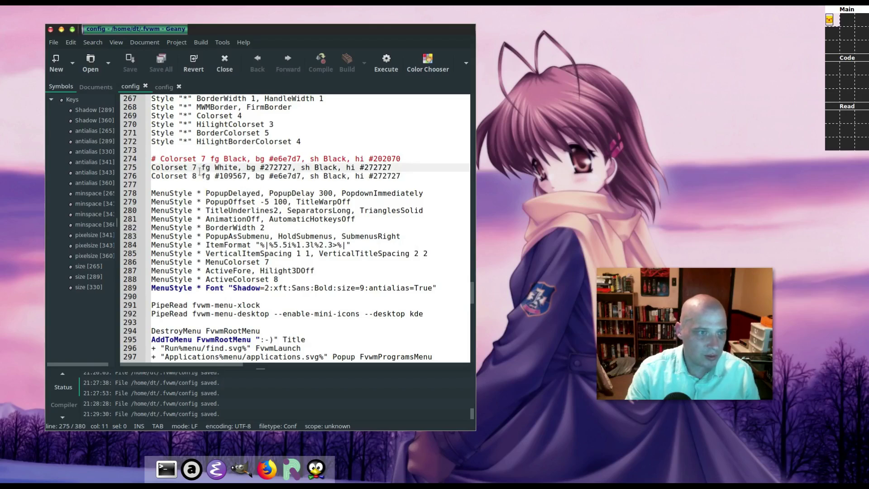
{"action": "double_click", "coordinate": [275, 168]}
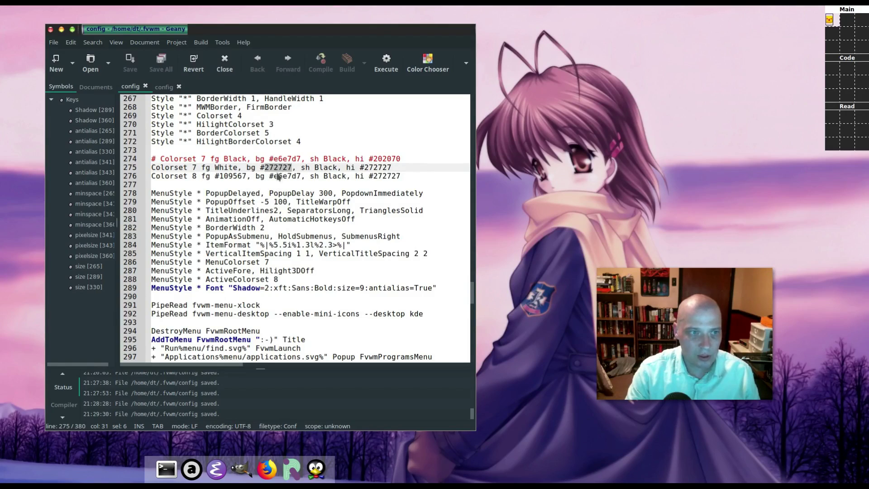
{"action": "left_click", "coordinate": [278, 160]}
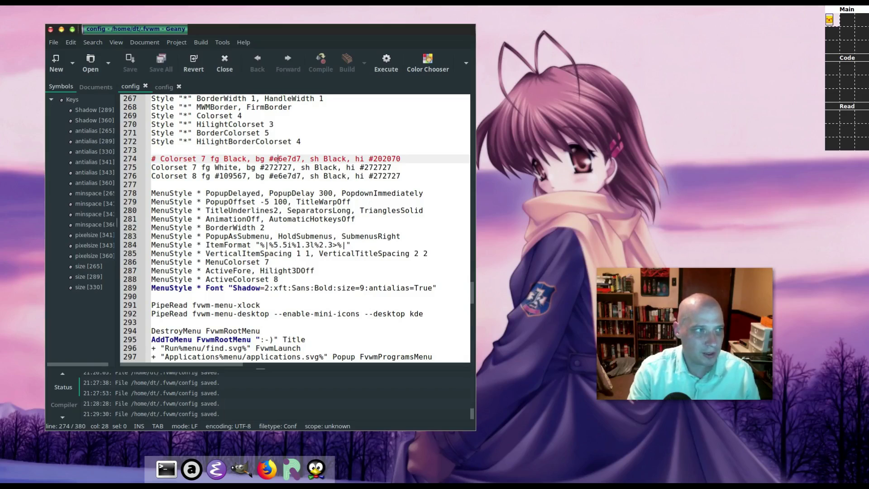
{"action": "scroll", "coordinate": [154, 177], "scroll_direction": "down", "scroll_amount": 20}
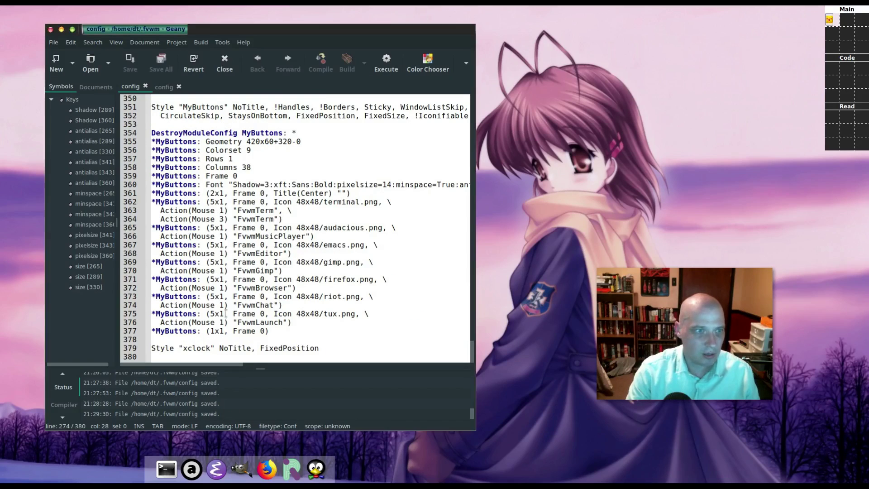
Change the MyButtons x offset from 320 to 0 (420x60+0-0), save, and restart FVWM.
{"action": "double_click", "coordinate": [264, 133]}
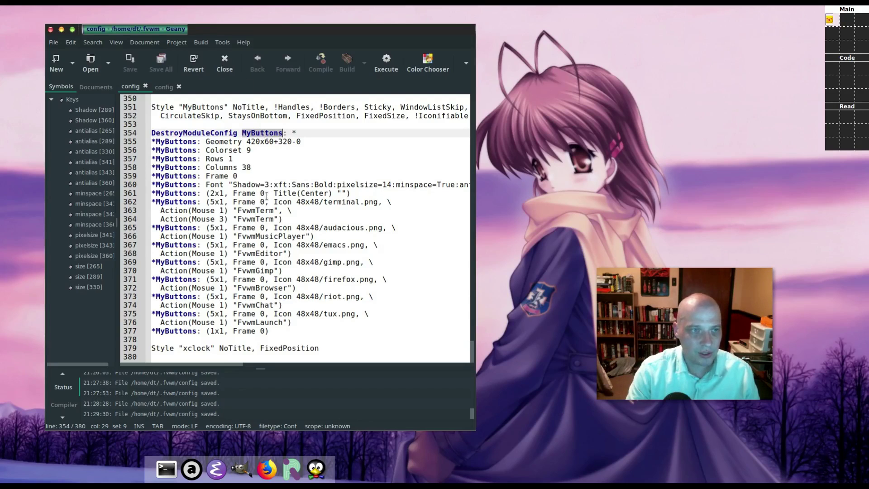
{"action": "left_click", "coordinate": [333, 141]}
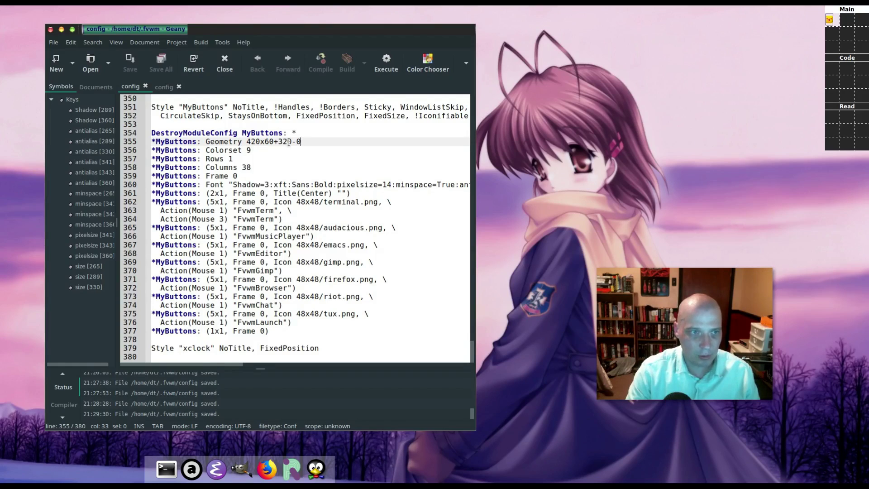
{"action": "left_click_drag", "start_coordinate": [292, 141], "coordinate": [280, 142]}
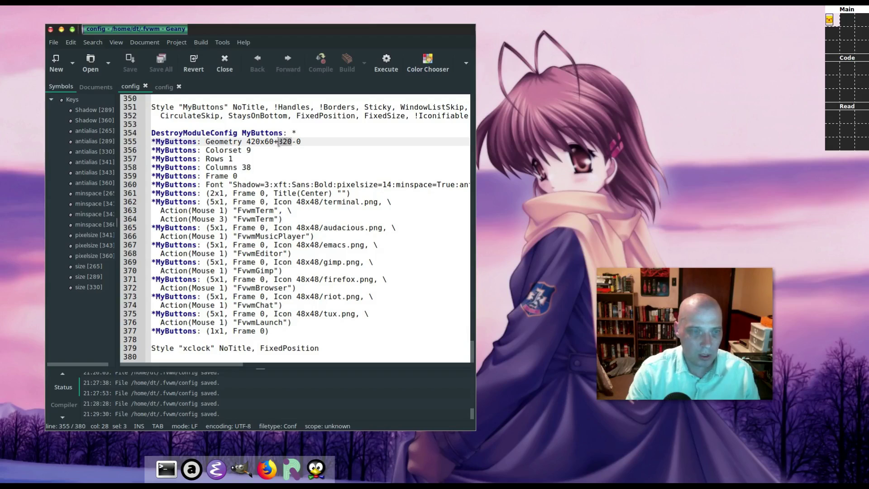
{"action": "type", "text": "0"}
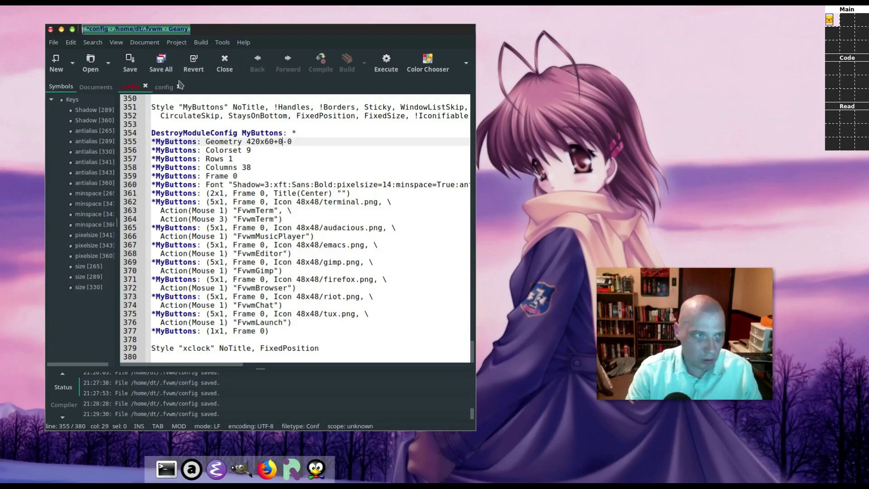
{"action": "left_click", "coordinate": [133, 74]}
{"action": "left_click", "coordinate": [507, 32]}
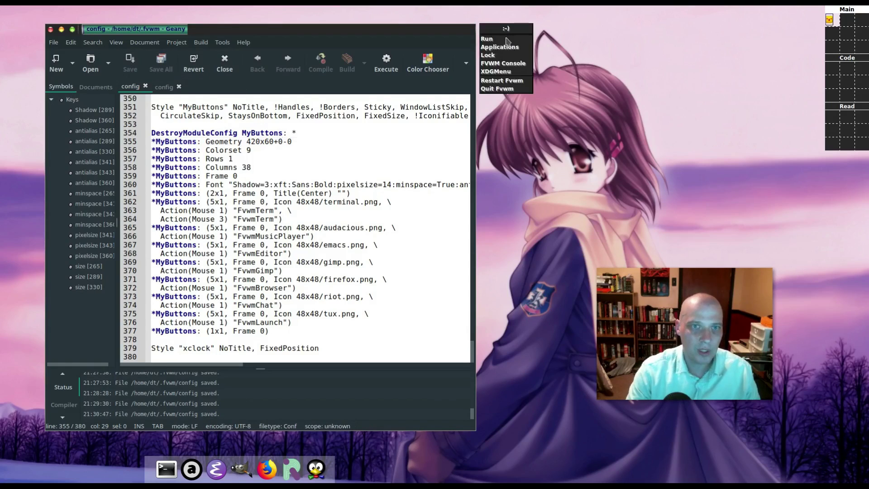
{"action": "left_click", "coordinate": [506, 81]}
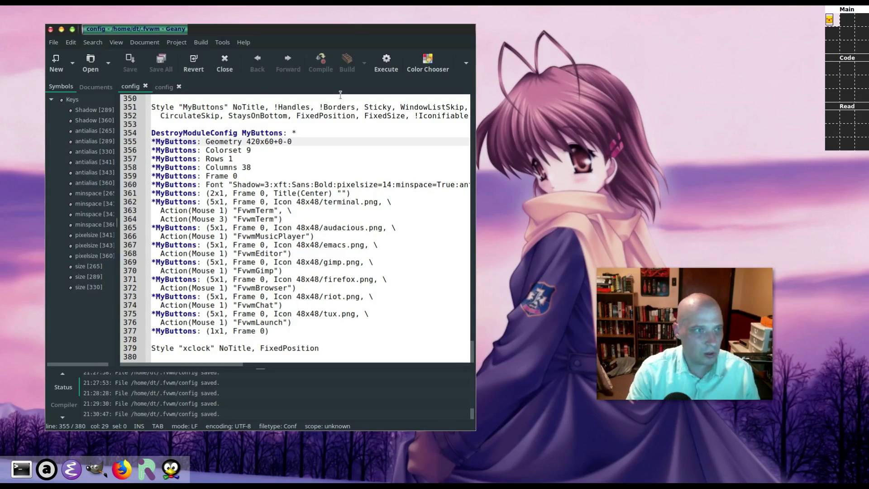
{"action": "left_click", "coordinate": [550, 185]}
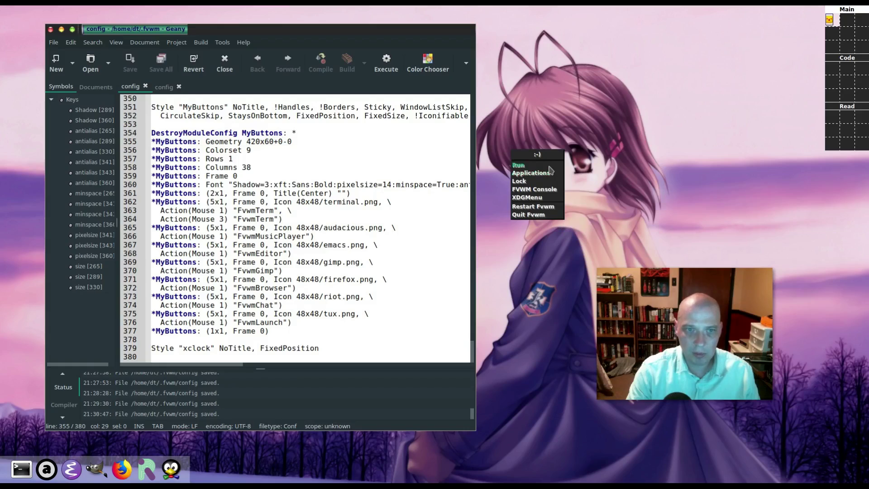
Try running 'sudo pcmand' and then 'nitro' from the desktop menu's run prompt.
{"action": "left_click", "coordinate": [549, 165]}
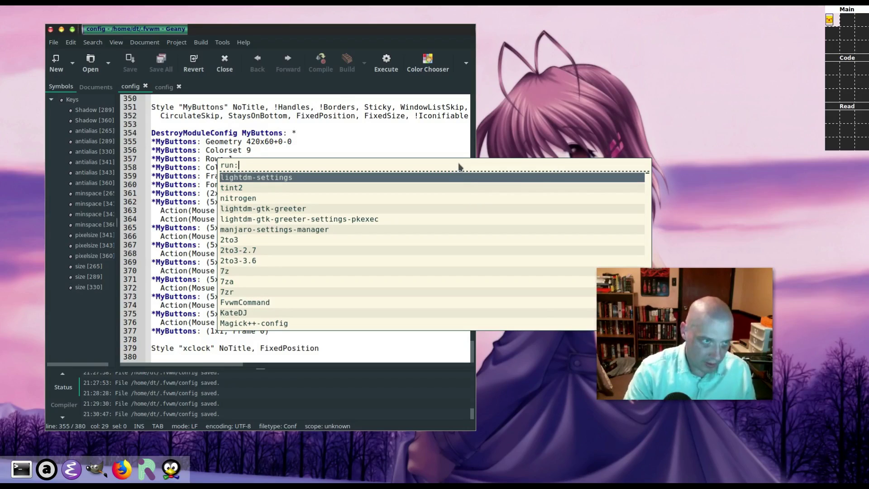
{"action": "type", "text": "sudo "}
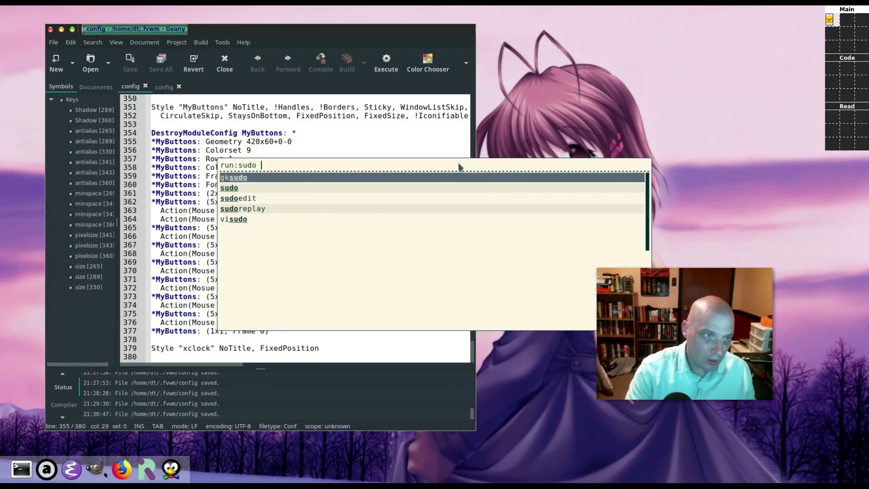
{"action": "type", "text": "pcmand"}
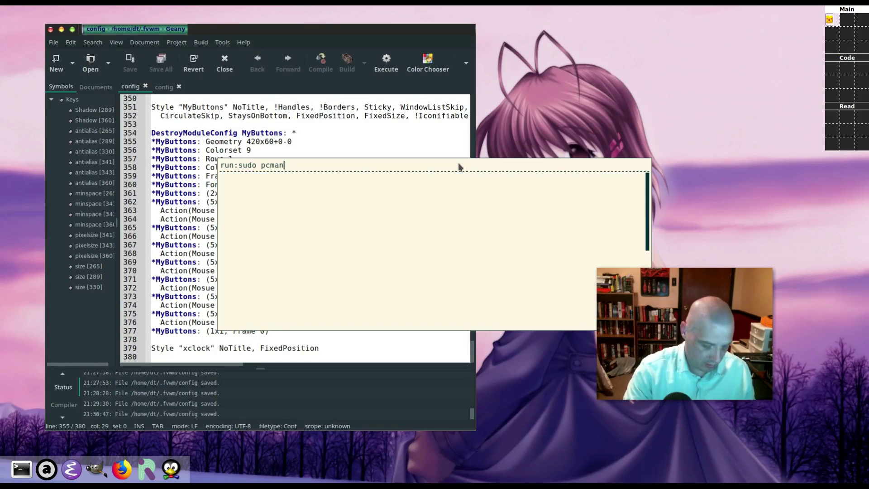
{"action": "key", "text": "Return"}
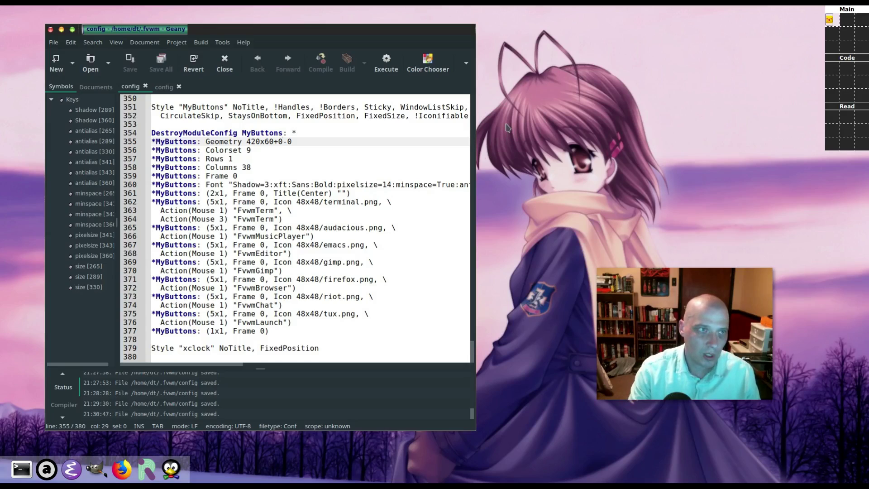
{"action": "left_click", "coordinate": [652, 158]}
{"action": "left_click", "coordinate": [663, 160]}
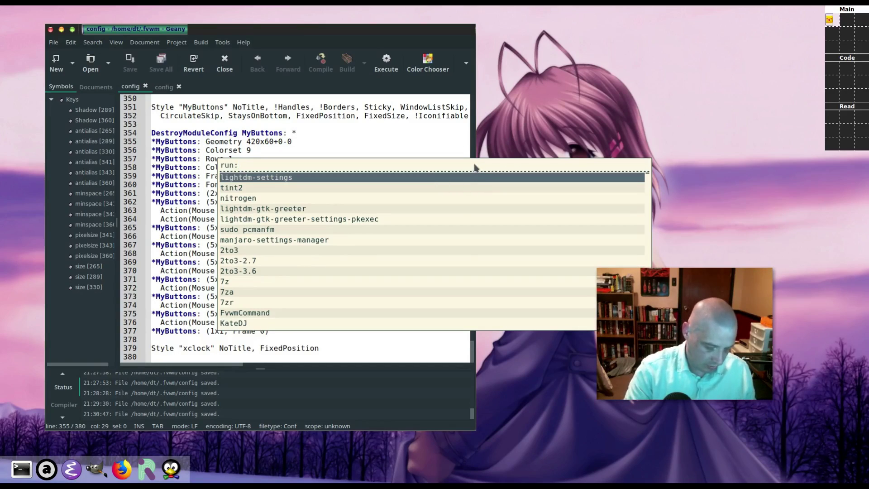
{"action": "type", "text": "nitro"}
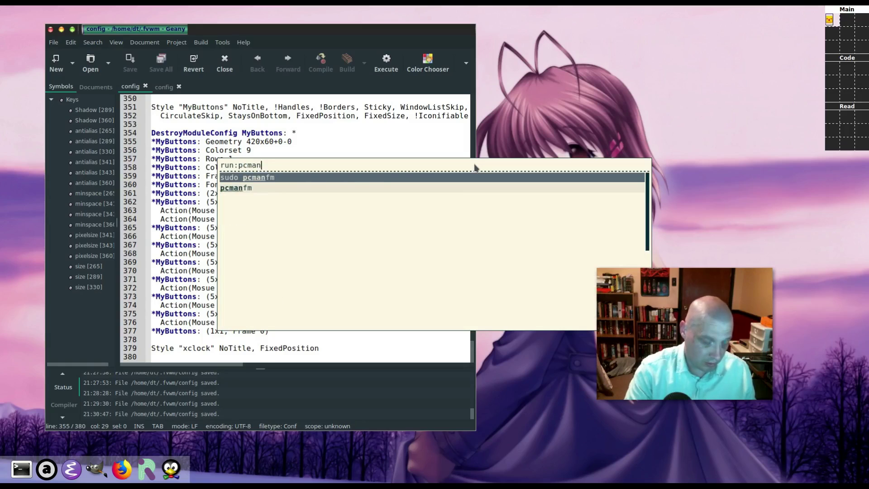
{"action": "key", "text": "Return"}
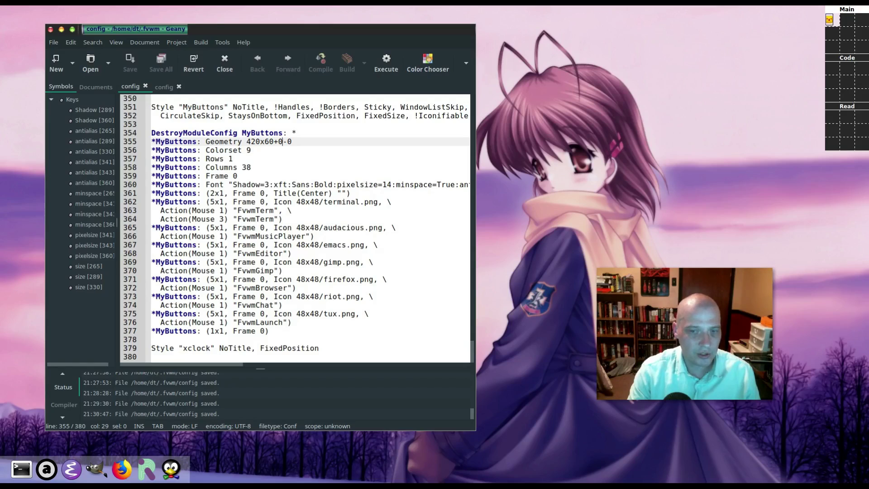
Launch pcmanfm from the run launcher and place its file manager window.
{"action": "left_click", "coordinate": [531, 102]}
{"action": "left_click", "coordinate": [531, 110]}
{"action": "type", "text": "pcmang"}
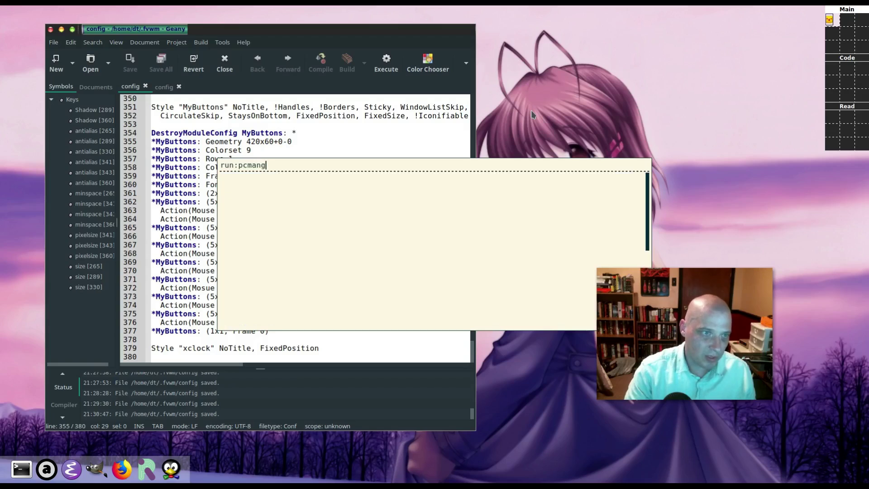
{"action": "key", "text": "BackSpace"}
{"action": "type", "text": "fm"}
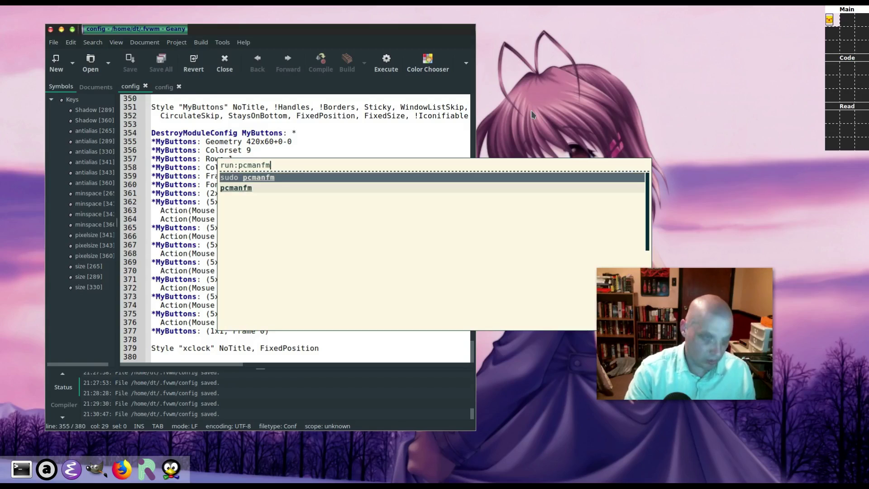
{"action": "key", "text": "Return"}
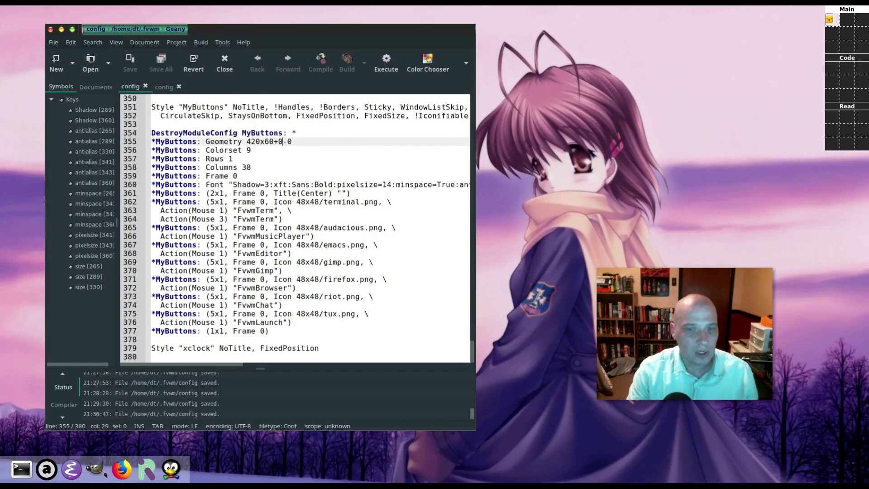
{"action": "key", "text": "super+r"}
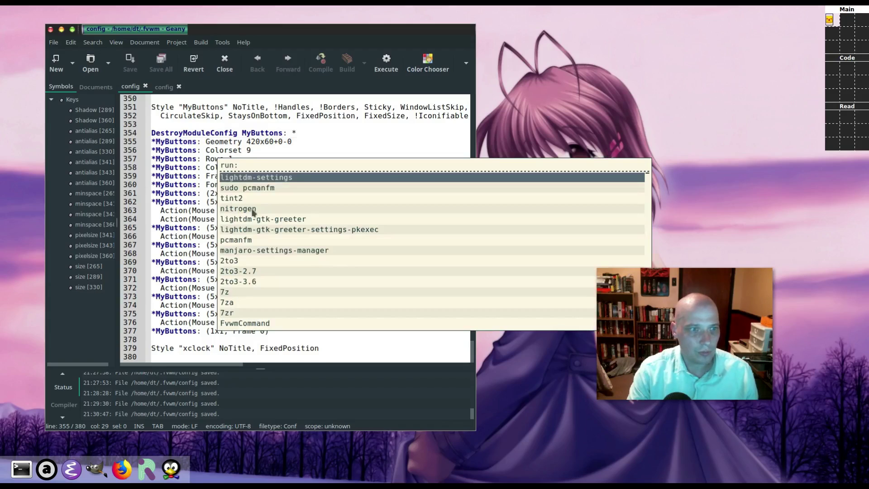
{"action": "left_click", "coordinate": [248, 244]}
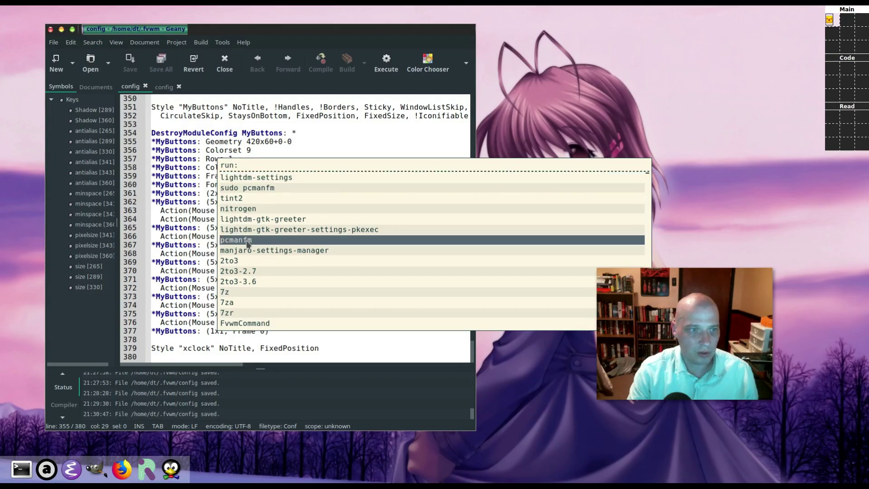
{"action": "left_click", "coordinate": [248, 244]}
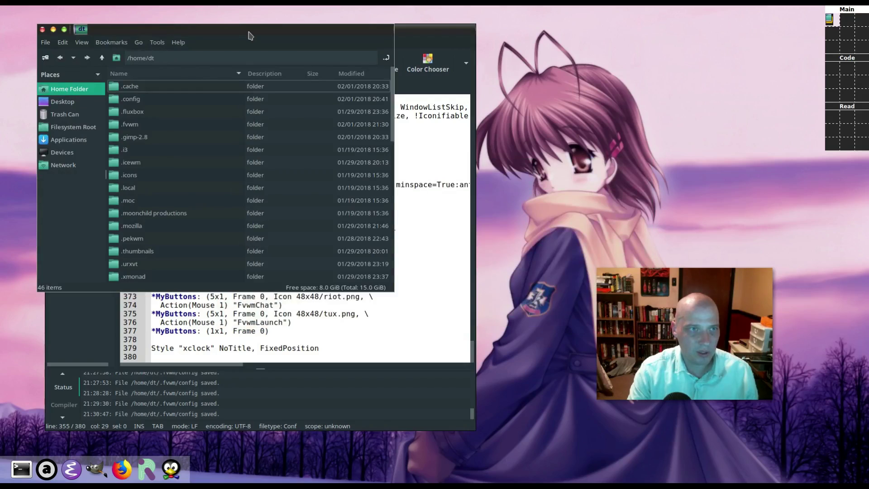
Launch plain pcmanfm from the run launcher and move its window over the Geany editor.
{"action": "left_click", "coordinate": [413, 32]}
{"action": "left_click", "coordinate": [579, 136]}
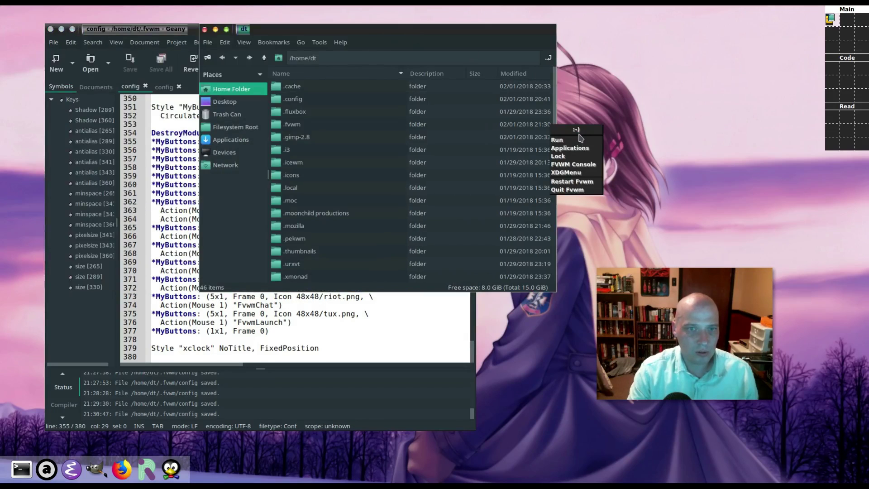
{"action": "key", "text": "alt+F2"}
{"action": "type", "text": "pcman"}
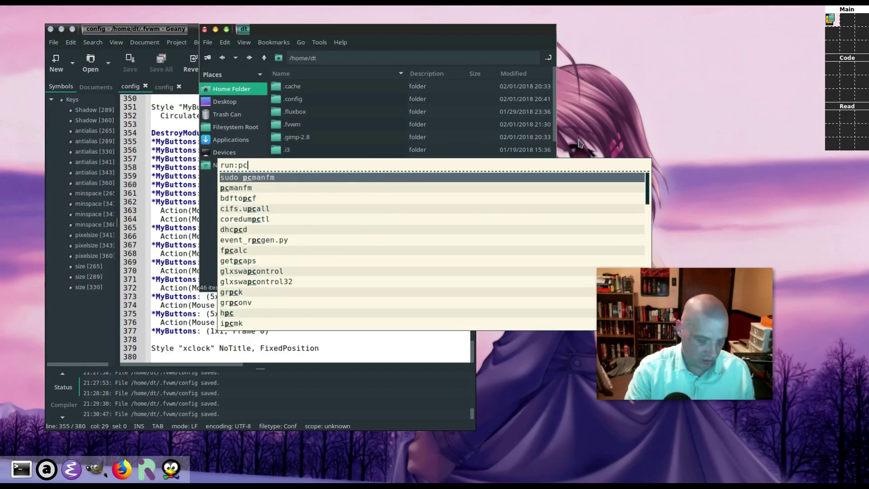
{"action": "type", "text": "fm"}
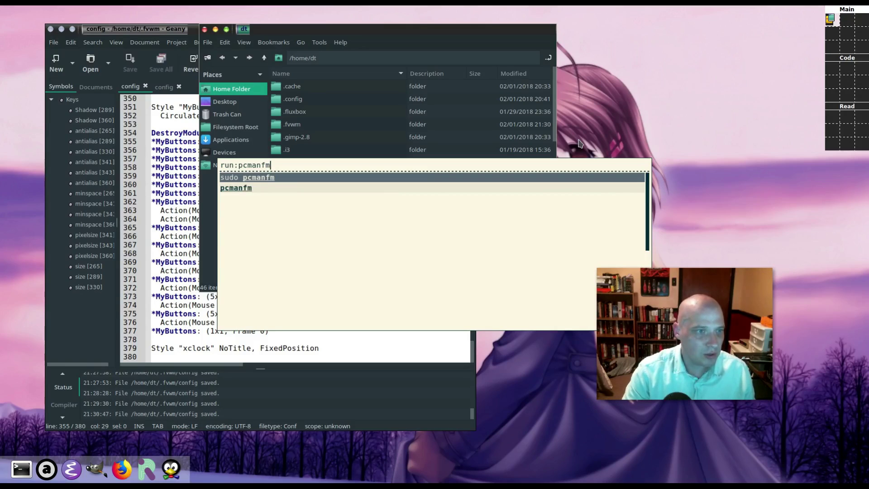
{"action": "key", "text": "Down"}
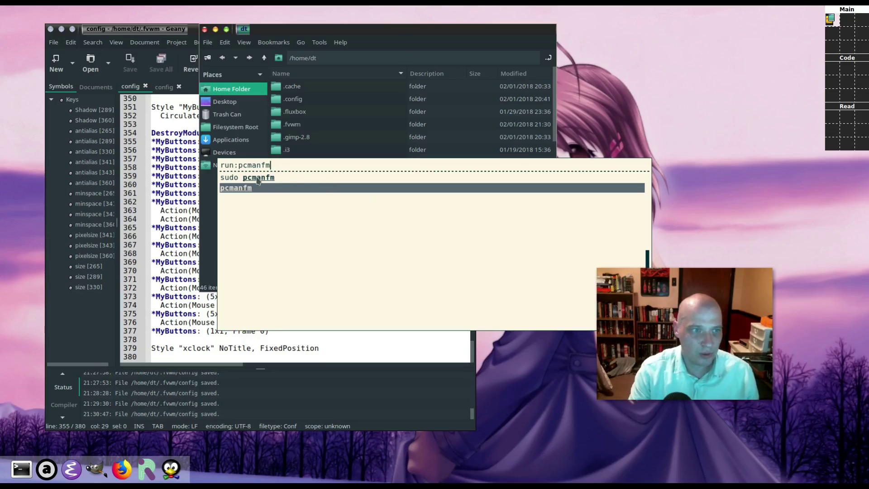
{"action": "key", "text": "Return"}
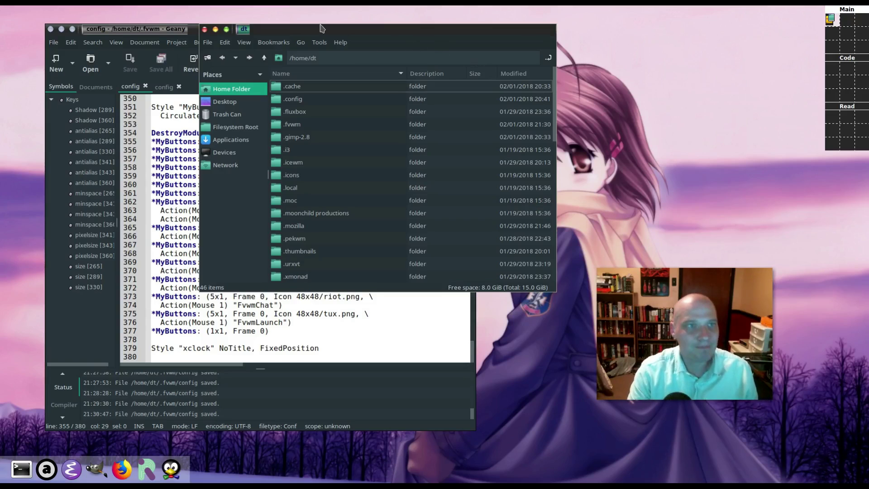
{"action": "left_click_drag", "start_coordinate": [323, 27], "coordinate": [241, 118]}
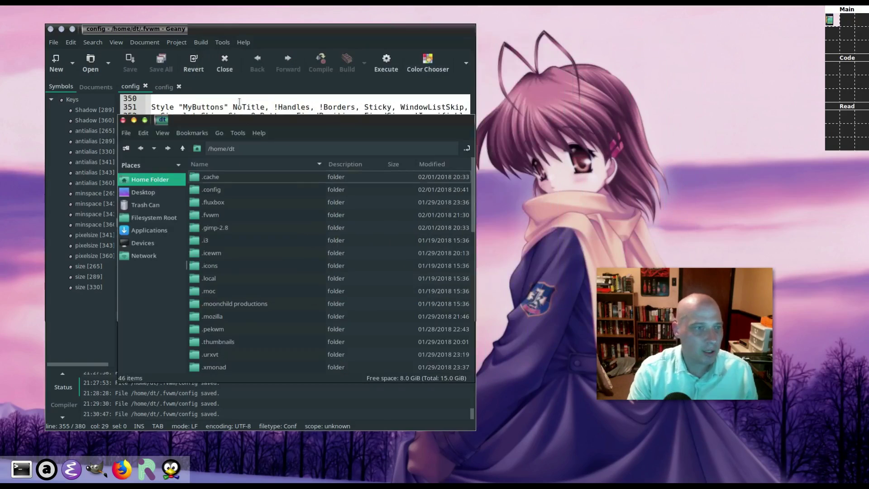
Browse to /usr/share/icons, peek into Maia-Cursor and back, then open a new terminal.
{"action": "double_click", "coordinate": [219, 149]}
{"action": "triple_click", "coordinate": [219, 149]}
{"action": "type", "text": "/usr/s"}
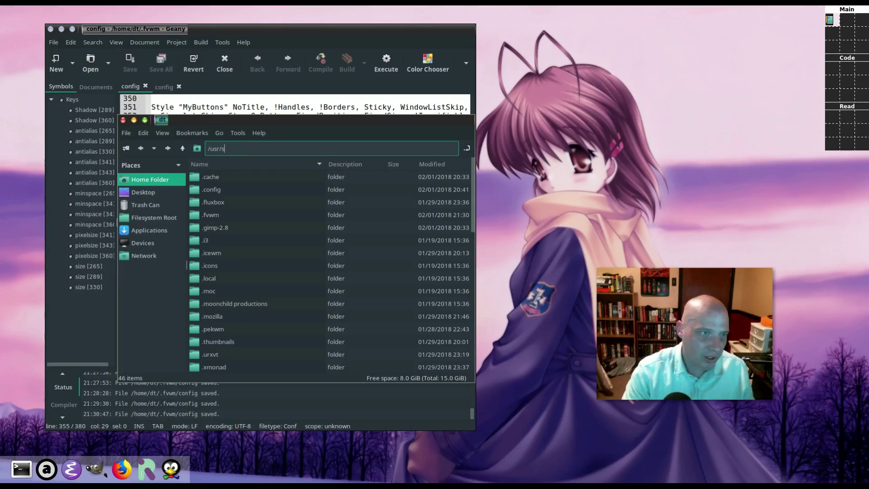
{"action": "type", "text": "hare/o"}
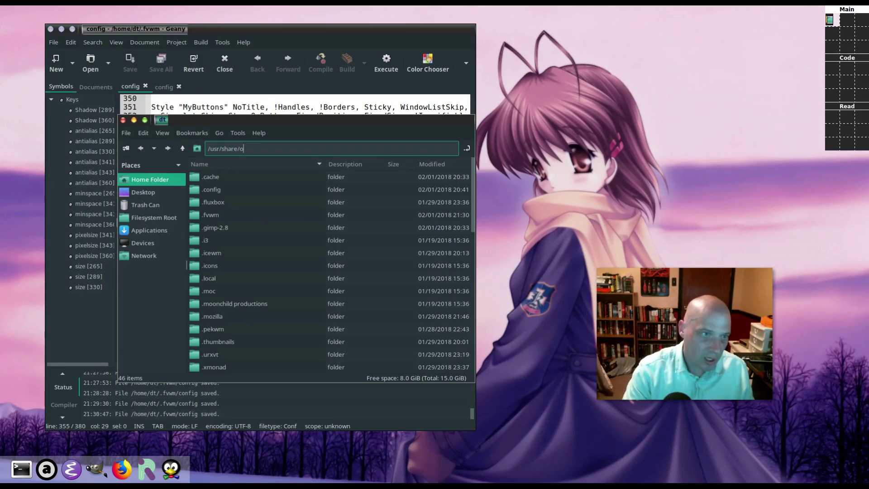
{"action": "key", "text": "BackSpace"}
{"action": "type", "text": "icons"}
{"action": "key", "text": "Return"}
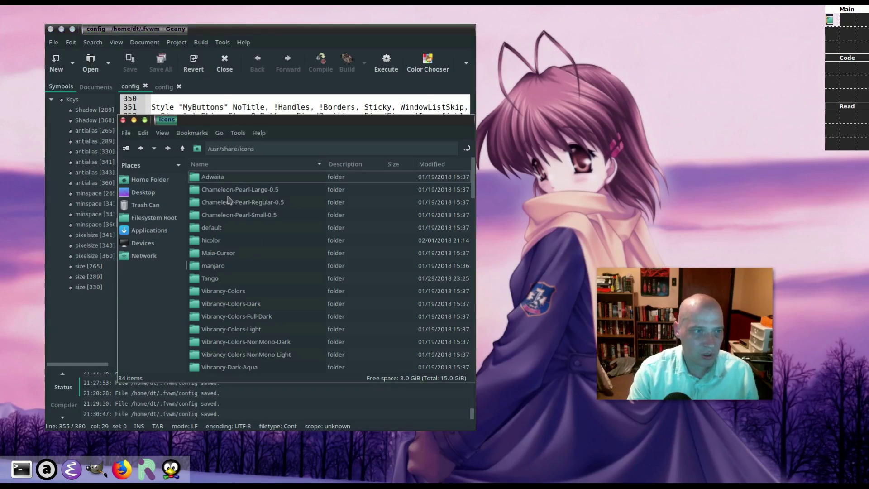
{"action": "scroll", "coordinate": [242, 310], "scroll_direction": "down", "scroll_amount": 3}
{"action": "scroll", "coordinate": [241, 310], "scroll_direction": "up", "scroll_amount": 3}
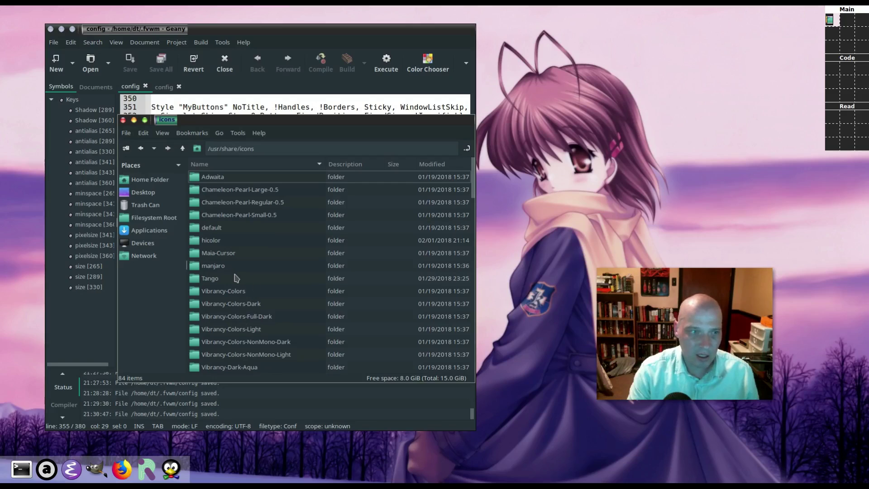
{"action": "double_click", "coordinate": [204, 256]}
{"action": "left_click", "coordinate": [183, 148]}
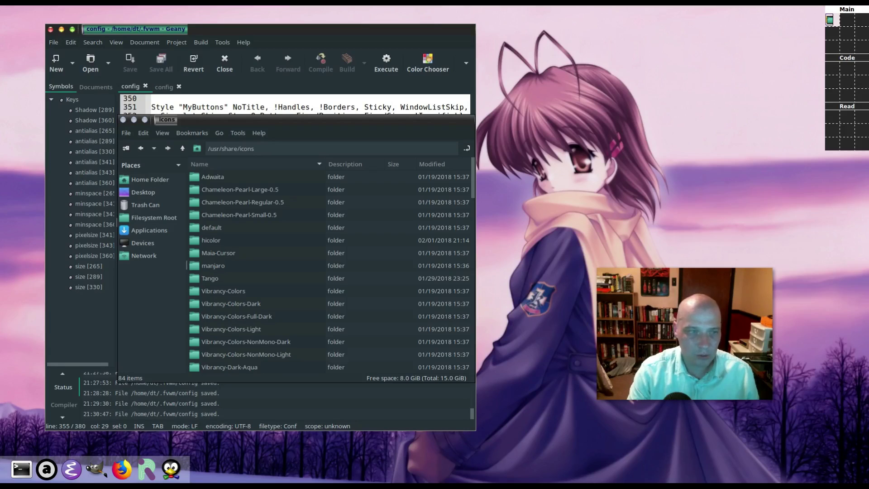
{"action": "key", "text": "super+Return"}
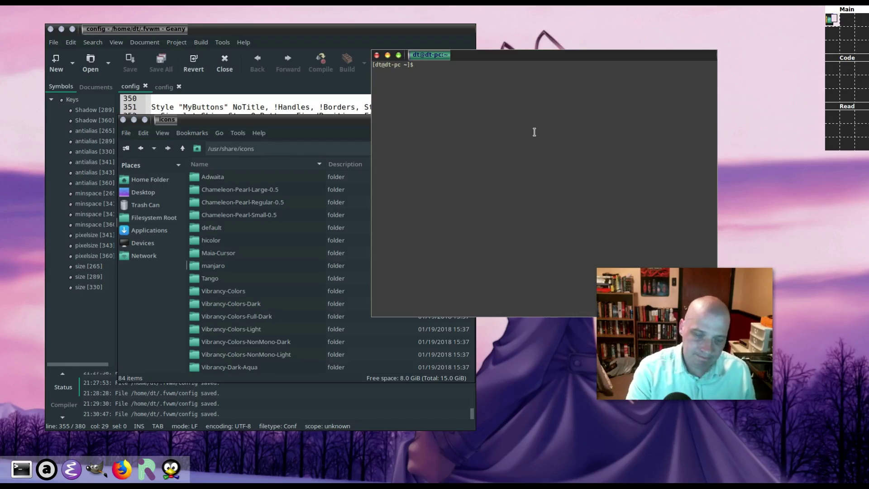
Install maia-icon-theme with yaourt, then open /usr/share/icons in a root PCManFM.
{"action": "type", "text": "yaourt -S"}
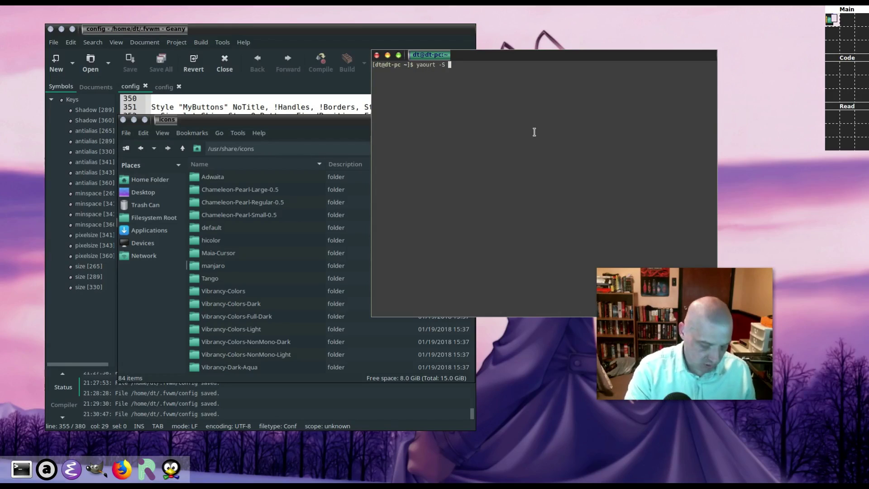
{"action": "type", "text": " maia-i"}
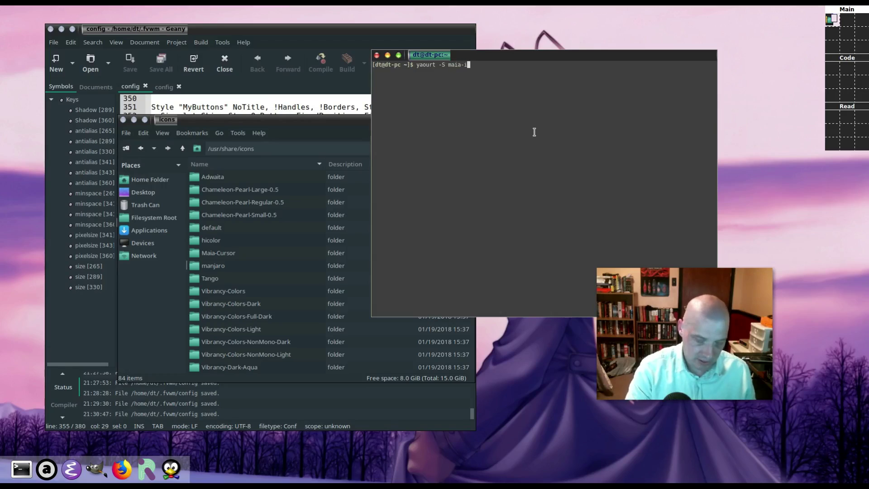
{"action": "type", "text": "con"}
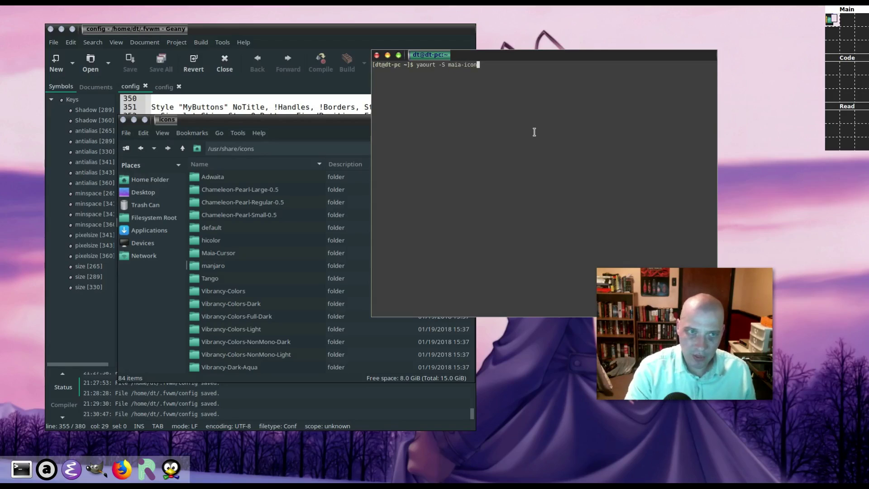
{"action": "type", "text": "-theme"}
{"action": "key", "text": "Return"}
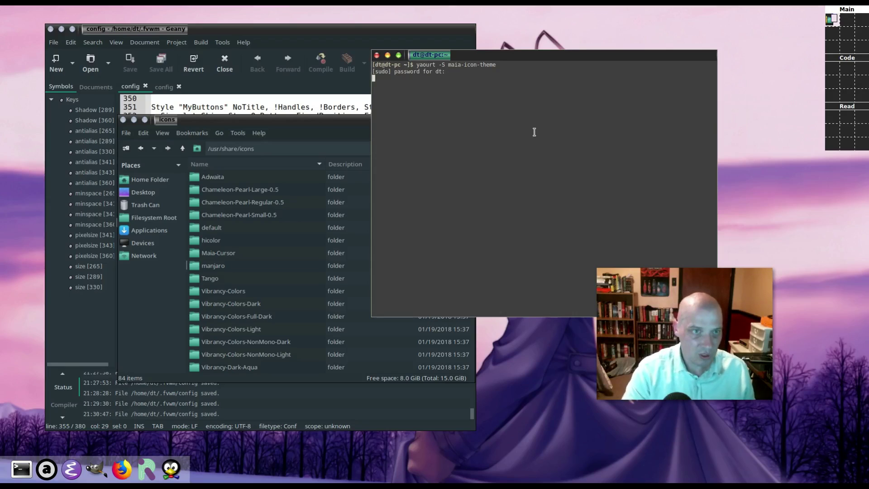
{"action": "key", "text": "Return"}
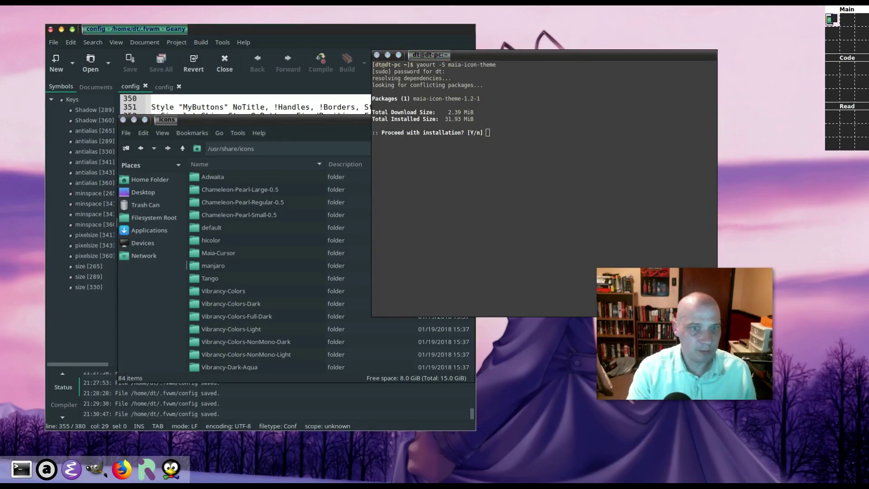
{"action": "type", "text": "y"}
{"action": "key", "text": "Return"}
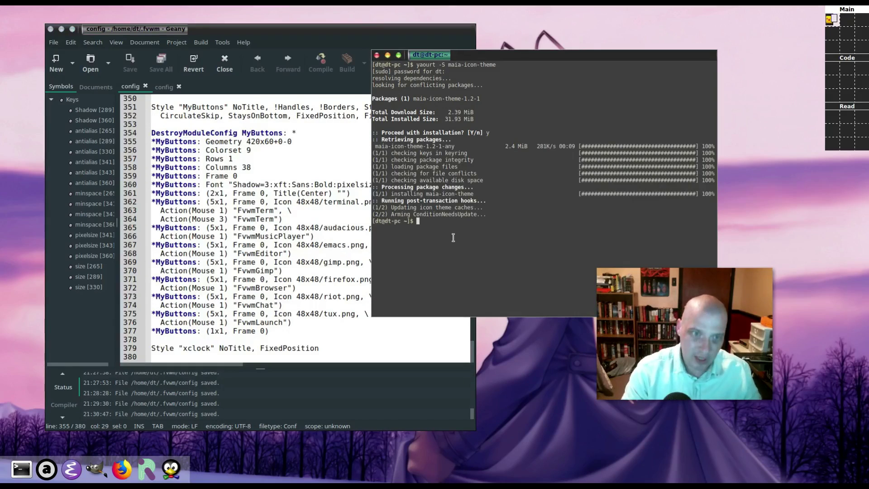
{"action": "type", "text": "sudo "}
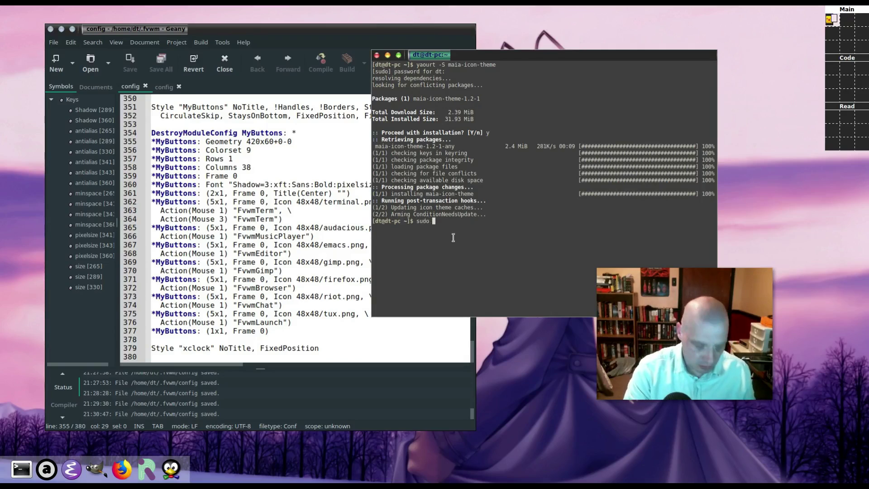
{"action": "type", "text": "pcmanfm "}
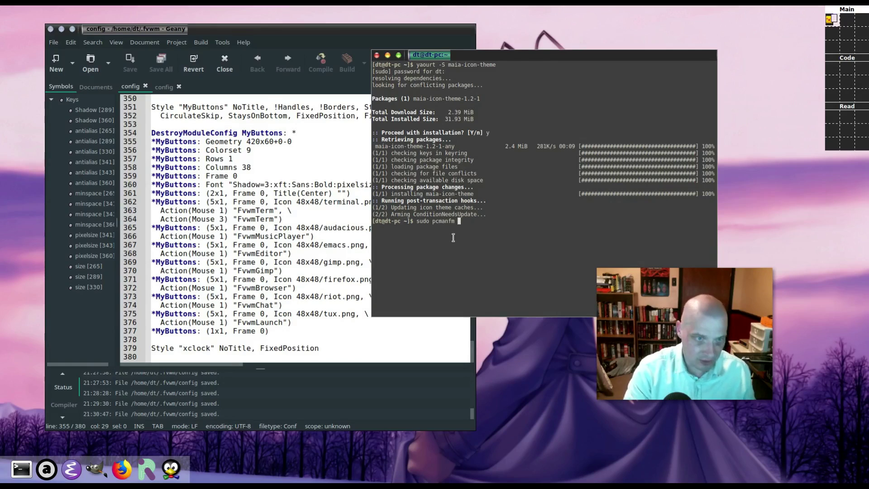
{"action": "type", "text": "/usr/sha"}
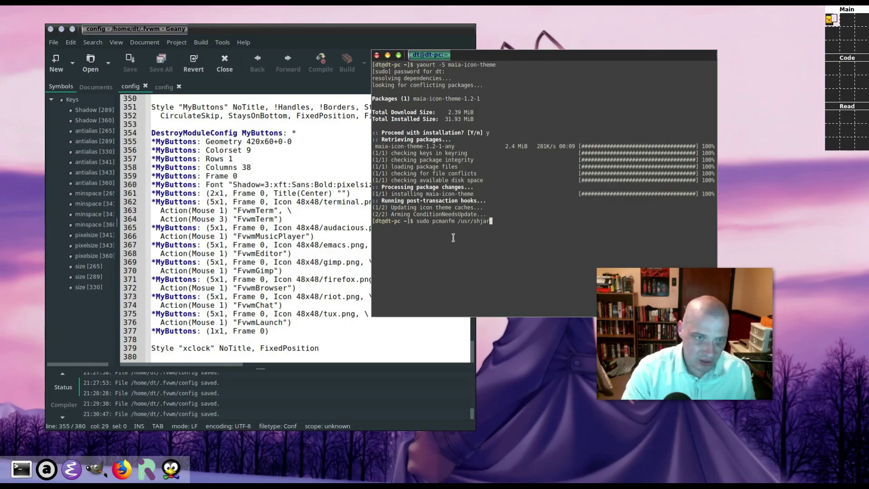
{"action": "type", "text": "re/icons"}
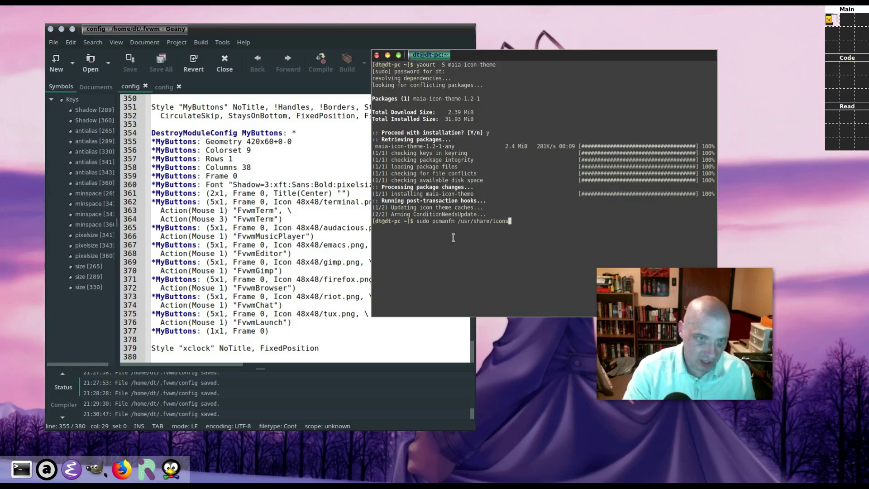
{"action": "key", "text": "Return"}
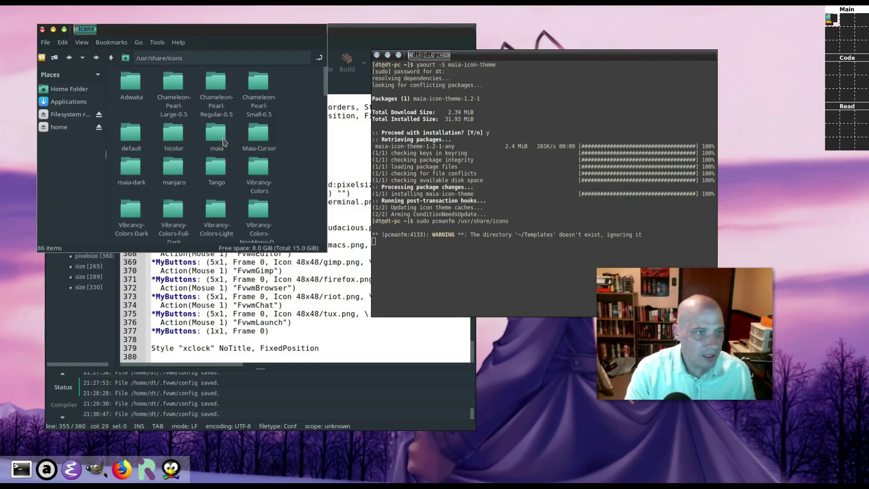
Go into maia/apps/scalable and open deadbeef.svg with GIMP.
{"action": "left_click", "coordinate": [223, 142]}
{"action": "double_click", "coordinate": [223, 142]}
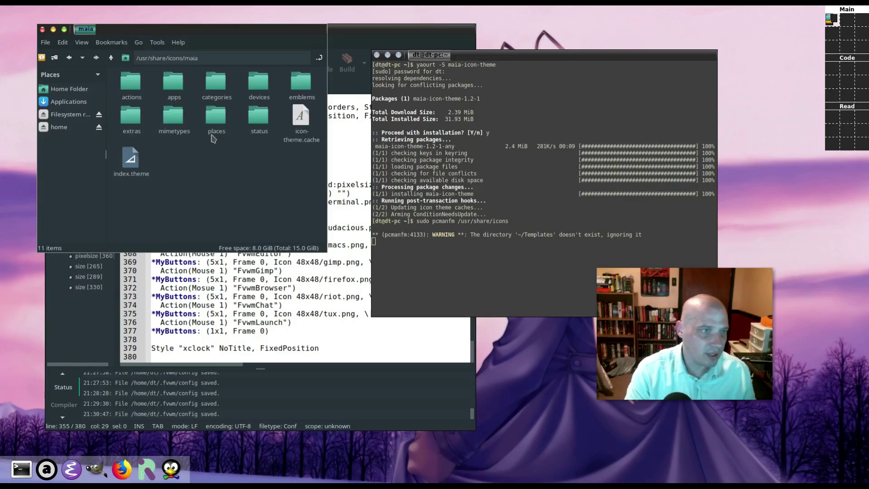
{"action": "double_click", "coordinate": [176, 96]}
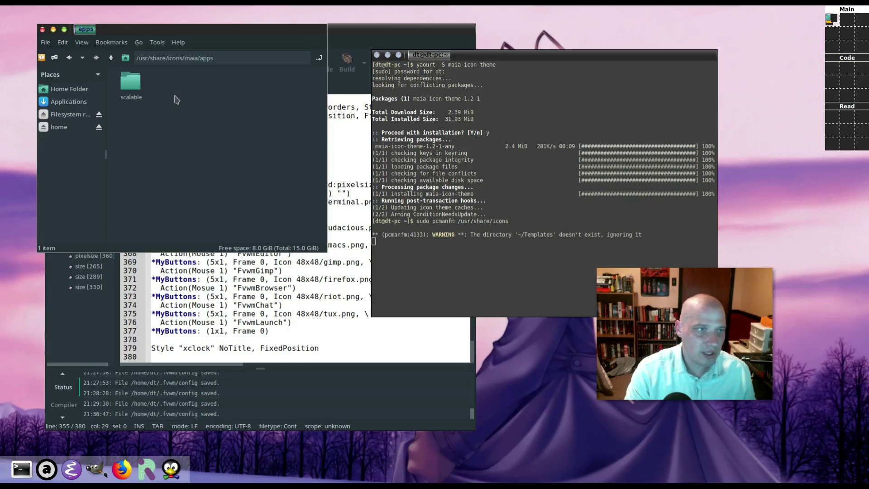
{"action": "double_click", "coordinate": [131, 86]}
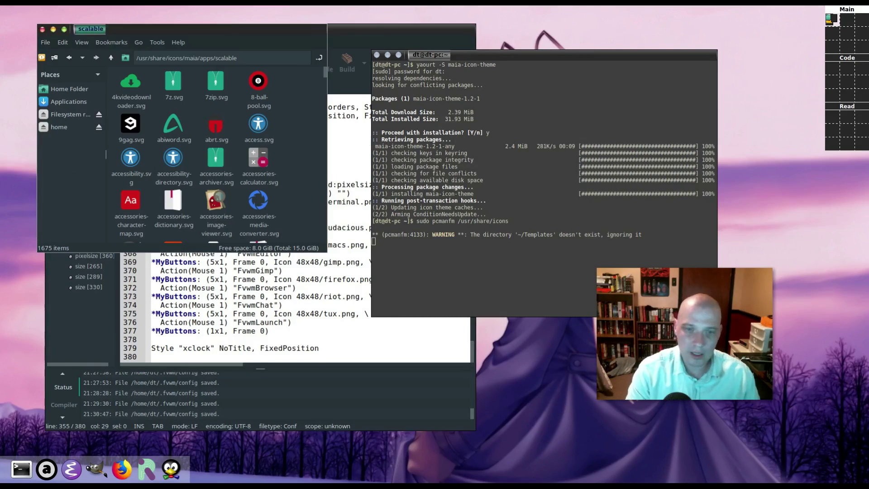
{"action": "scroll", "coordinate": [267, 204], "scroll_direction": "down", "scroll_amount": 10}
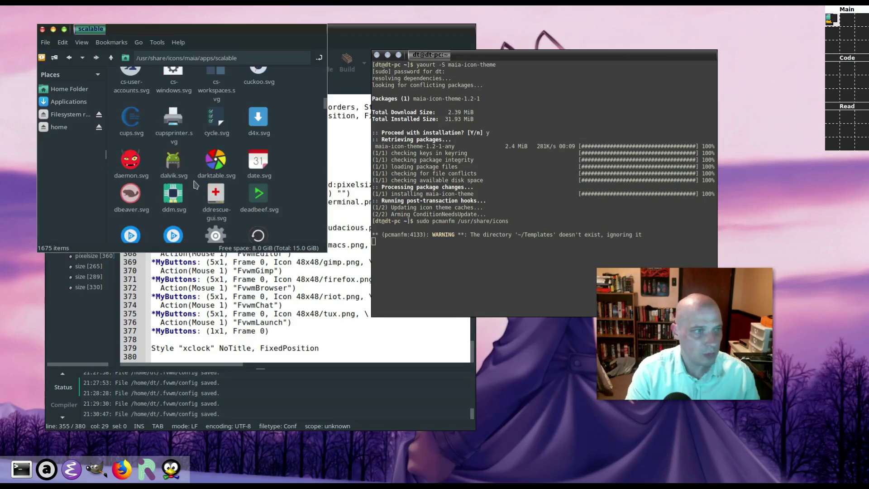
{"action": "right_click", "coordinate": [267, 195]}
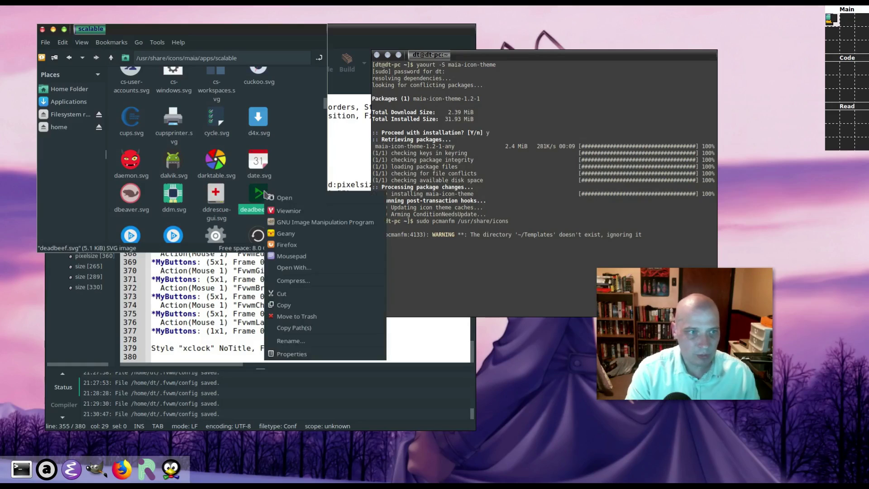
{"action": "left_click", "coordinate": [333, 222]}
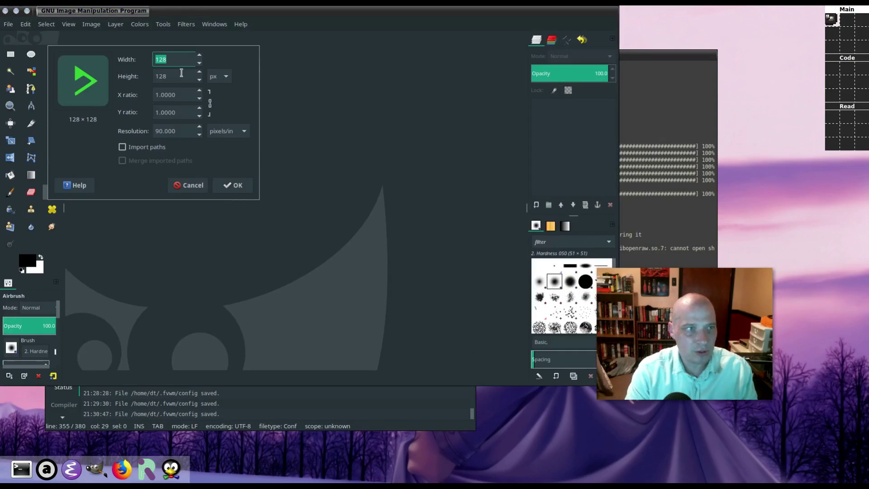
Import the deadbeef icon into GIMP at 24×24 pixels.
{"action": "type", "text": "24"}
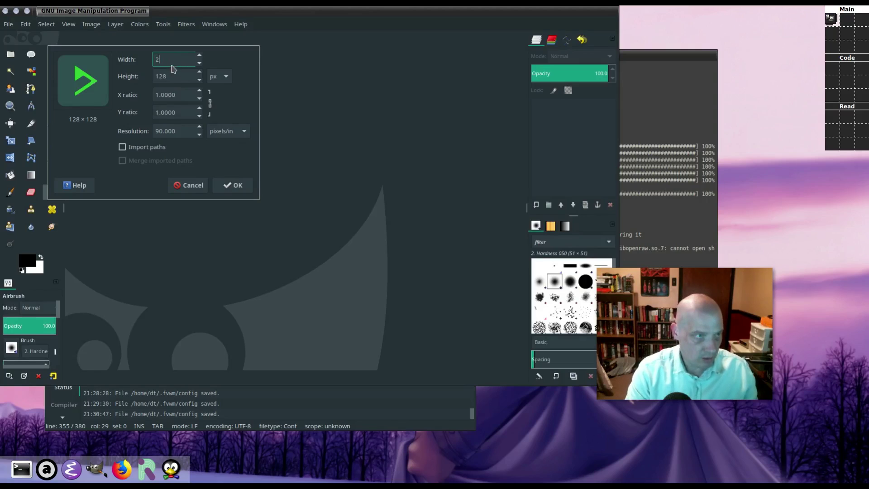
{"action": "left_click", "coordinate": [172, 75]}
{"action": "left_click", "coordinate": [161, 132]}
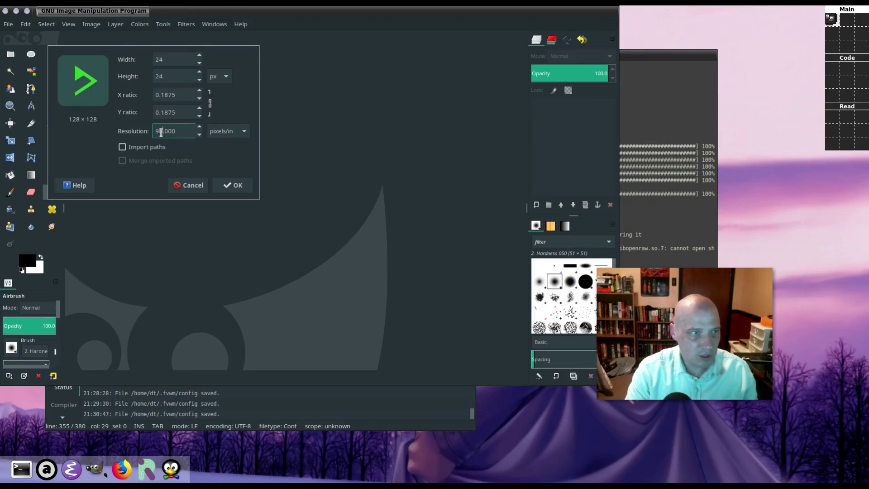
{"action": "left_click", "coordinate": [240, 186]}
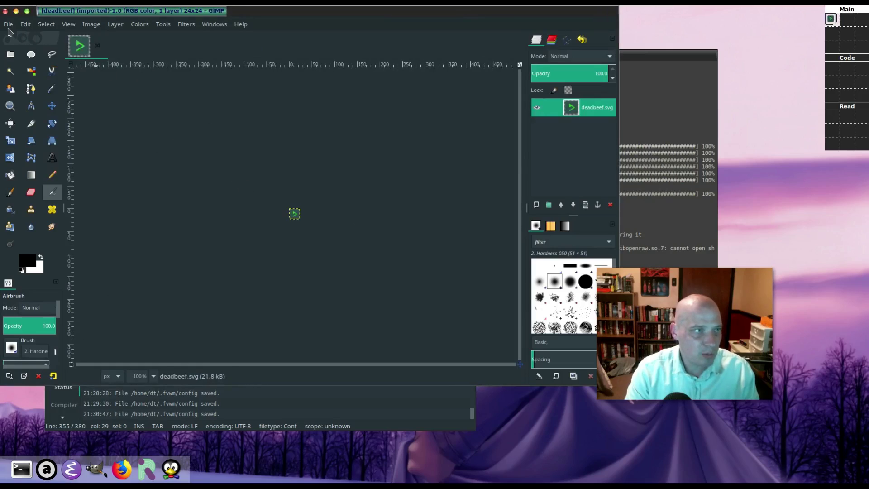
Export the image as deadbeef.png, browsing to the home folder with hidden files shown.
{"action": "left_click", "coordinate": [8, 25]}
{"action": "left_click", "coordinate": [86, 166]}
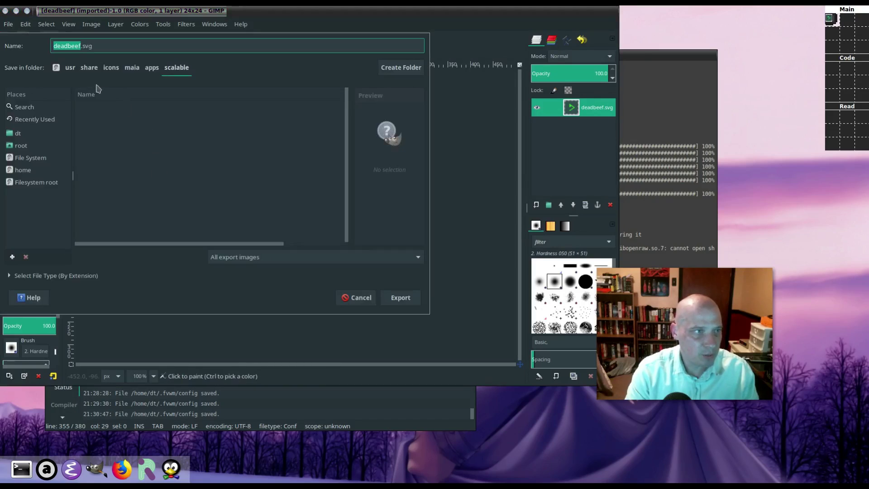
{"action": "double_click", "coordinate": [90, 46]}
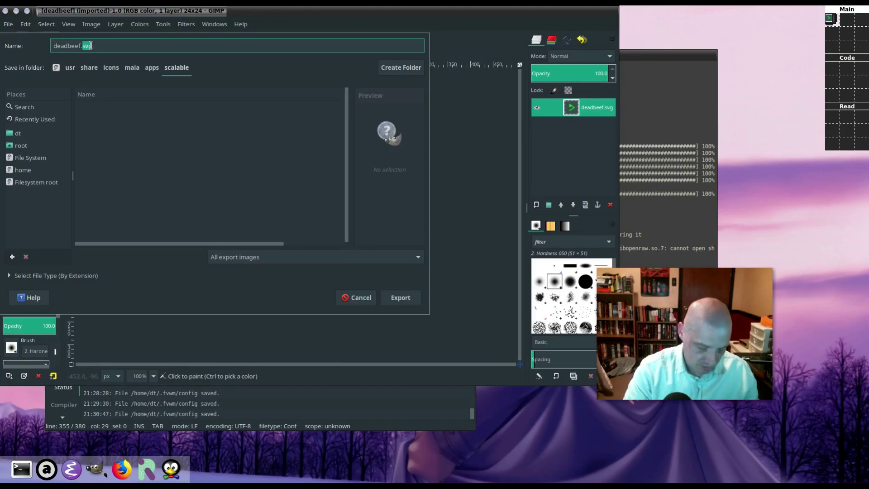
{"action": "type", "text": "png"}
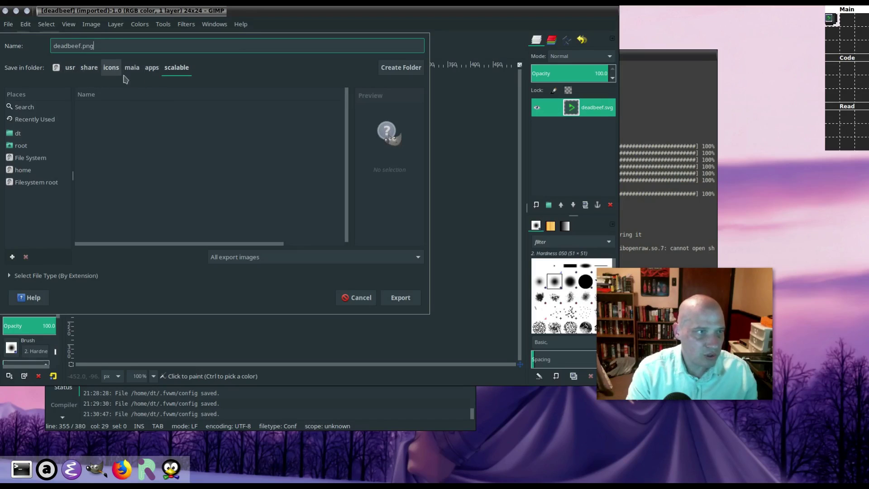
{"action": "left_click", "coordinate": [57, 67]}
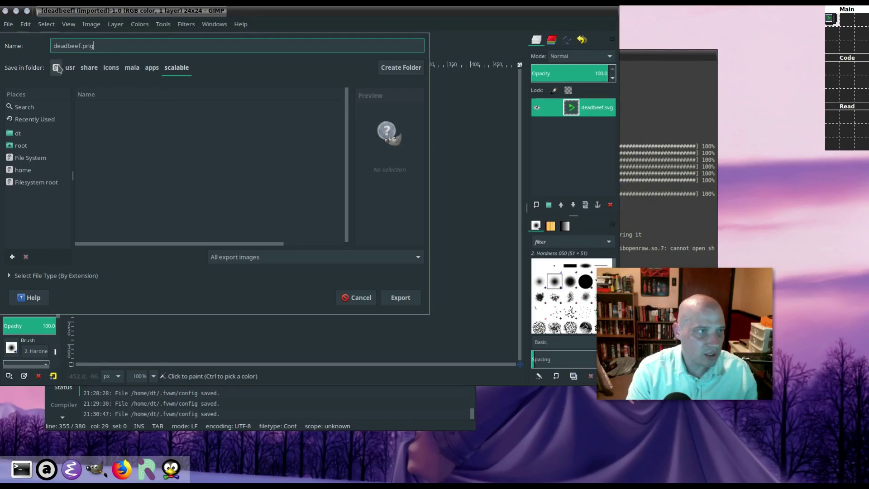
{"action": "left_click", "coordinate": [42, 135]}
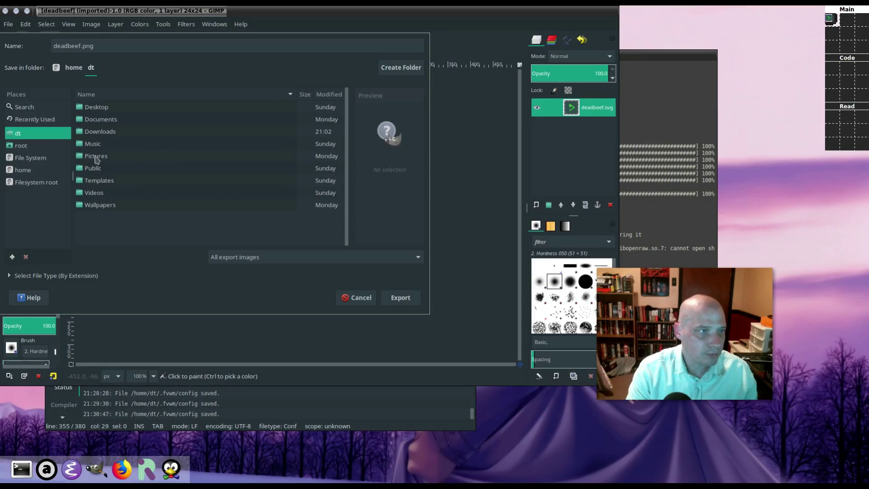
{"action": "right_click", "coordinate": [109, 229]}
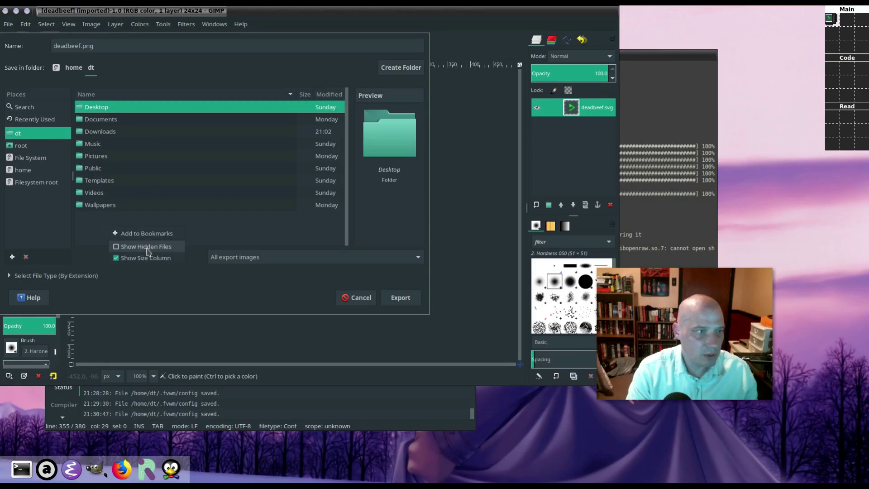
{"action": "left_click", "coordinate": [119, 247]}
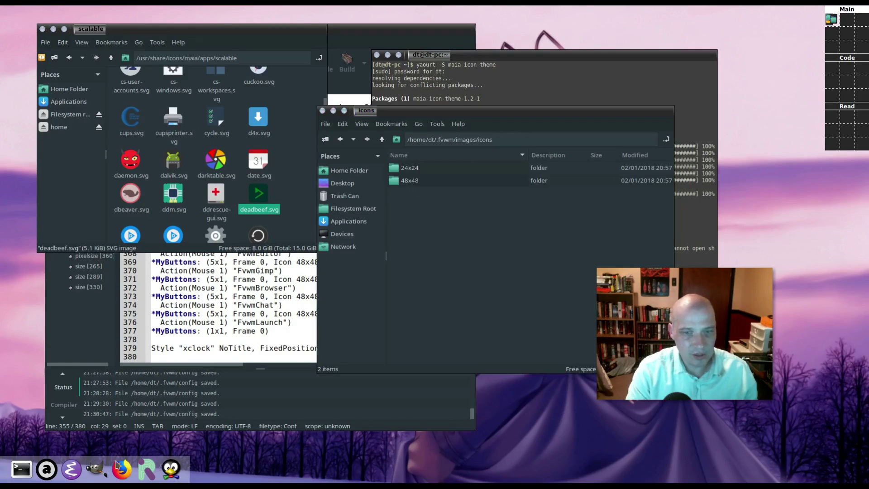
Open the 24x24 folder in ~/.fvwm/images/icons, then bring Geany's FVWM config forward.
{"action": "double_click", "coordinate": [418, 172]}
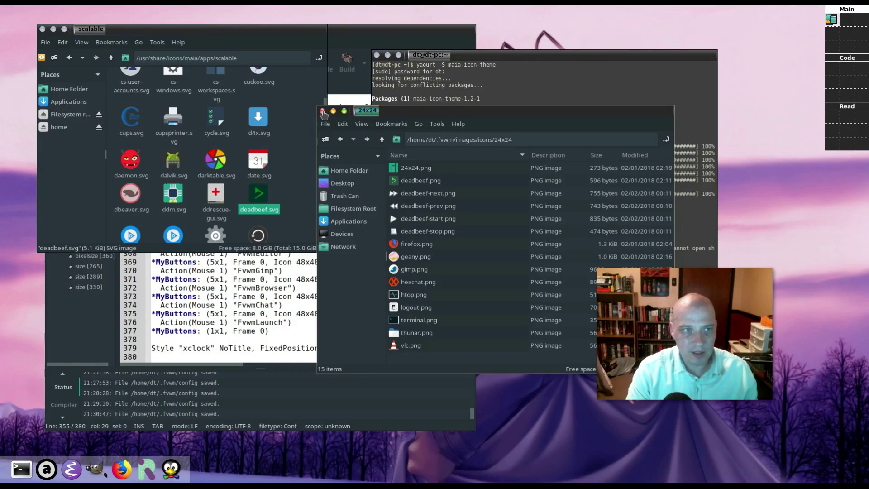
{"action": "left_click", "coordinate": [272, 339]}
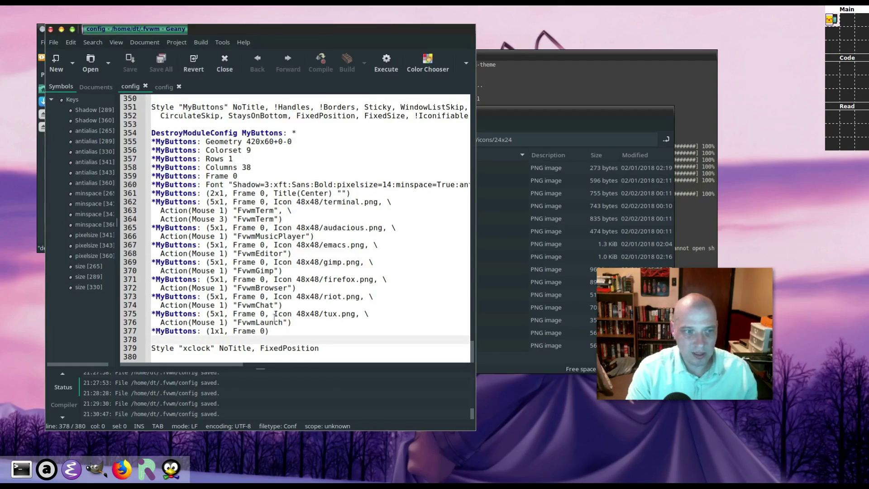
Swap the 48x48 MyButtons entries for the pasted 24x24 icon buttons, save, and restart FVWM.
{"action": "key", "text": "shift+Up"}
{"action": "key", "text": "shift+Up"}
{"action": "key", "text": "shift+Up"}
{"action": "key", "text": "shift+Up"}
{"action": "key", "text": "shift+Up"}
{"action": "key", "text": "shift+Up"}
{"action": "key", "text": "shift+Up"}
{"action": "key", "text": "shift+Up"}
{"action": "key", "text": "shift+Up"}
{"action": "key", "text": "shift+Up"}
{"action": "key", "text": "shift+Up"}
{"action": "key", "text": "shift+Up"}
{"action": "key", "text": "shift+Up"}
{"action": "key", "text": "shift+Up"}
{"action": "key", "text": "shift+Up"}
{"action": "key", "text": "shift+Up"}
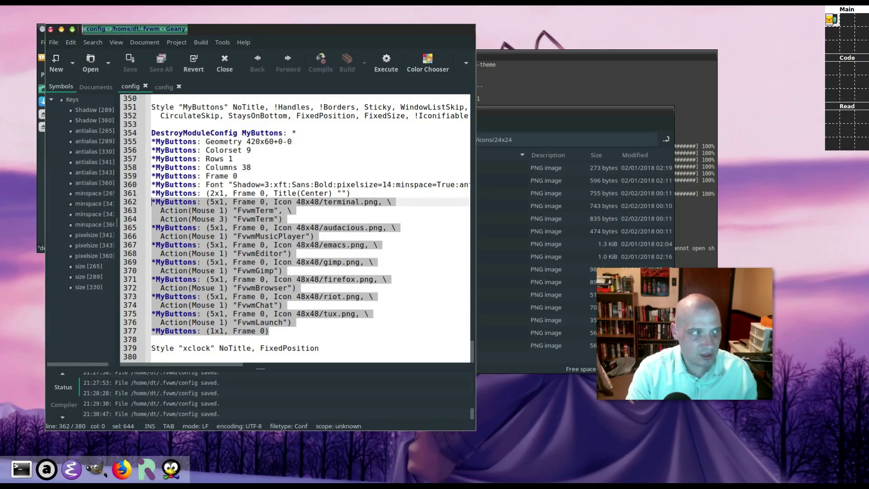
{"action": "type", "text": "*MyButtons: (5x1, Frame 0, Icon 24x24/24x24.png, \\   Action(Mouse 1) \"FvwmRofi\", \\   Action(Mouse 3) \"FvwmRofi\") *MyButtons: (5x1, Frame 0, Icon 24x24/thunar.png, \\   Action(Mouse 1) \"FvwmFileManager\") *MyButtons: (5x1, Frame 0, Icon 24x24/firefox.png, \\   Action(Mouse 1) \"FvwmBrowser\") *MyButtons: (5x1, Frame 0, Icon 24x24/terminal.png, \\   Action(Mouse 1) \"FvwmTerm\", \\   Action(Mouse 3) \"FvwmTerm\") *MyButtons: (5x1, Frame 0, Icon 24x24/geany.png, \\   Action(Mouse 1) \"FvwmEditor\") *MyButtons: (5x1, Frame 0, Icon 24x24/deadbeef.png, \\   Action(Mouse 1) \"FvwmMusicPlayer\") *MyButtons: (5x1, Frame 0, Icon 24x24/vlc.png, \\   Action(Mouse 1) \"FvwmVideoPlayer\") *MyButtons: (5x1, Frame 0, Icon 24x24/gimp.png, \\   Action(Mouse 1) \"FvwmGimp\") *MyButtons: (5x1, Frame 0, Icon 24x24/hexchat.png, \\   Action(Mouse 1) \"FvwmChat\") *MyButtons: (5x1, Frame 0, Icon 24x24/htop.png, \\   Action(Mouse 1) \"FvwmHtop\")"}
{"action": "key", "text": "ctrl+s"}
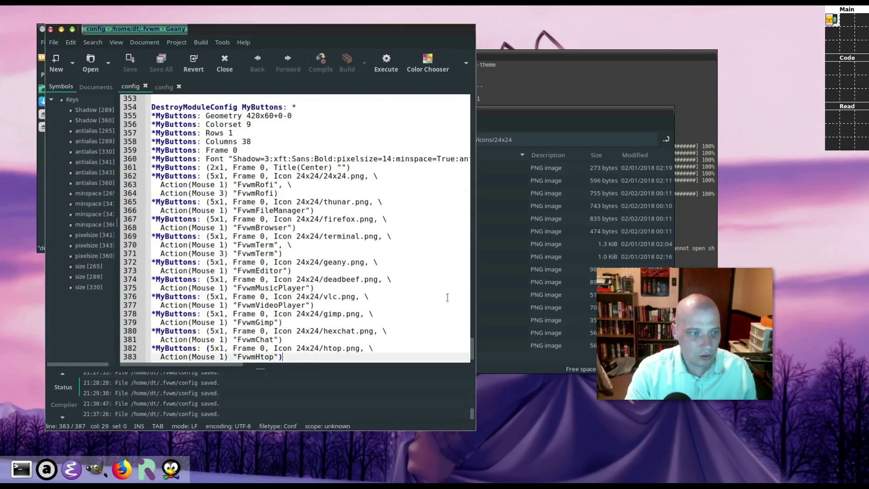
{"action": "left_click", "coordinate": [522, 19]}
{"action": "left_click", "coordinate": [518, 70]}
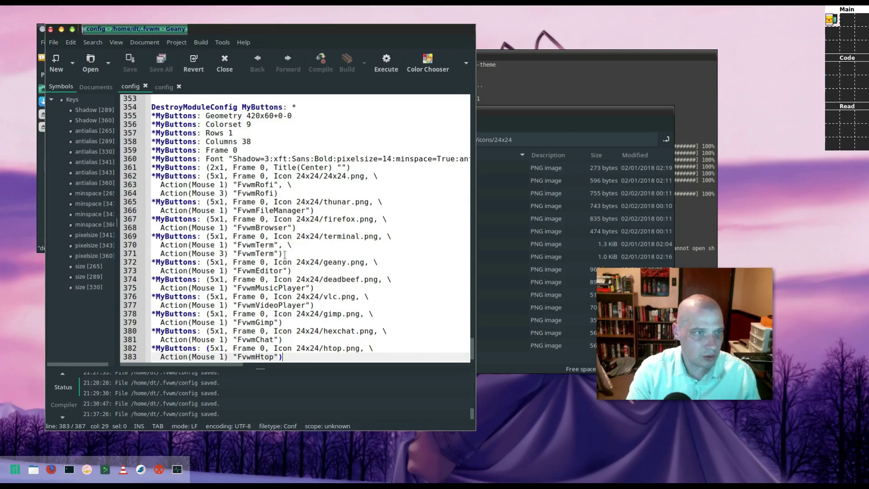
{"action": "scroll", "coordinate": [266, 155], "scroll_direction": "up", "scroll_amount": 1}
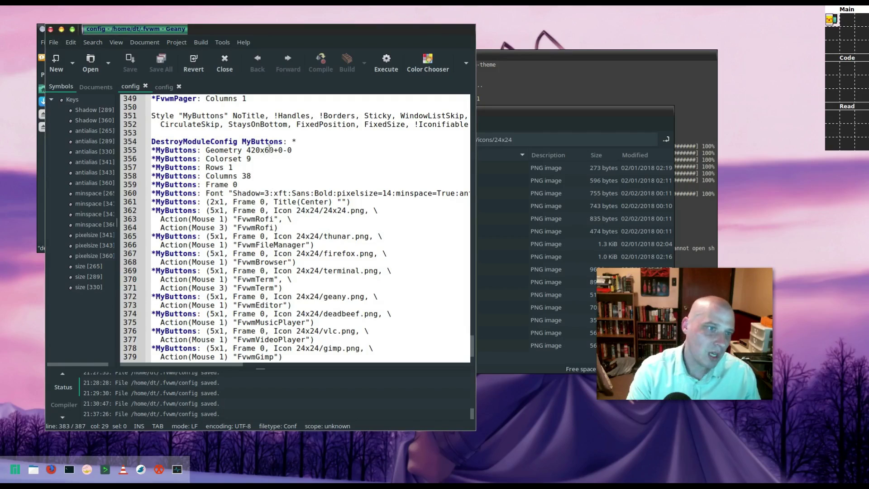
Change the MyButtons geometry to 420x40+0-0, save, and restart FVWM.
{"action": "left_click", "coordinate": [269, 150]}
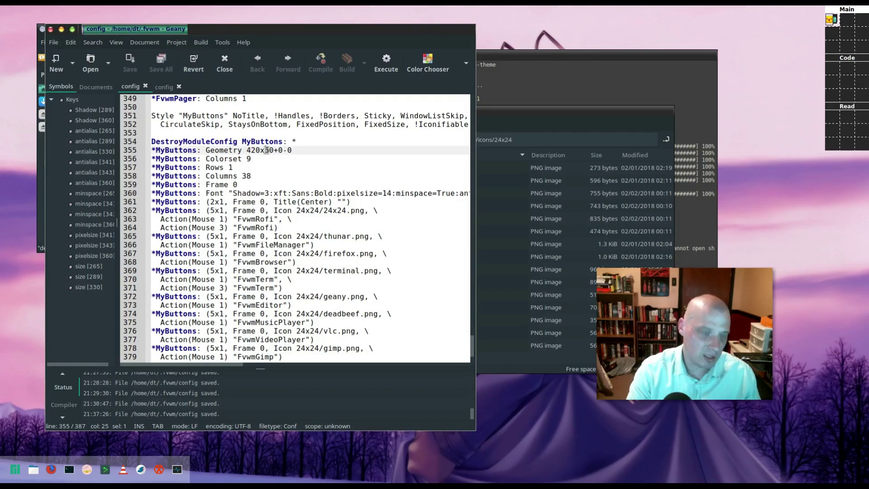
{"action": "type", "text": "6"}
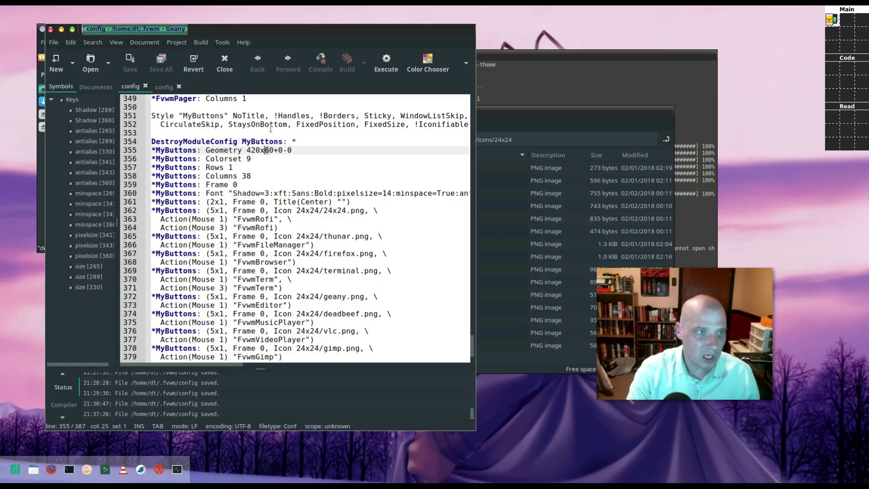
{"action": "type", "text": "4"}
{"action": "key", "text": "ctrl+s"}
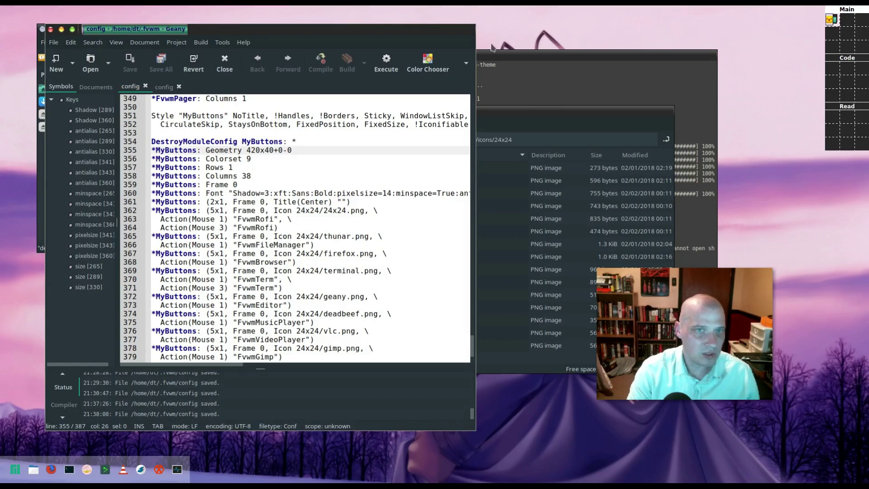
{"action": "left_click", "coordinate": [523, 35]}
{"action": "left_click", "coordinate": [519, 83]}
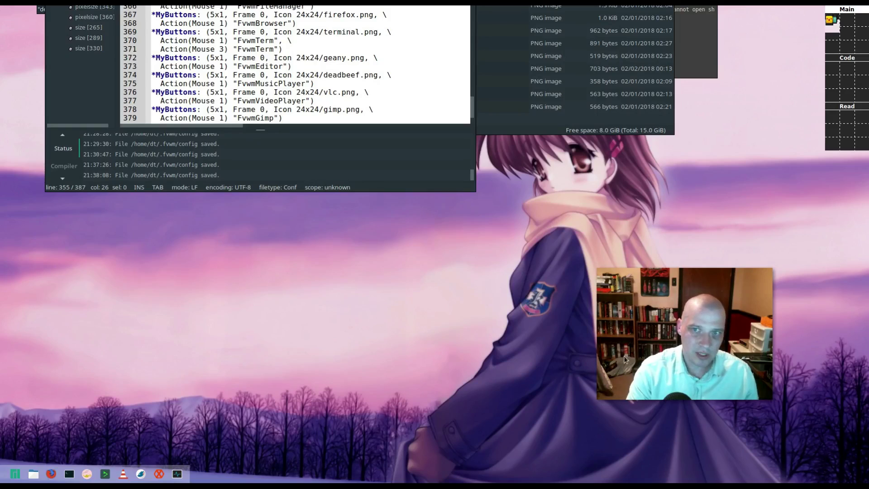
Switch the MyButtons bar from Colorset 9 to Colorset 7, save, and restart FVWM.
{"action": "left_click", "coordinate": [838, 25]}
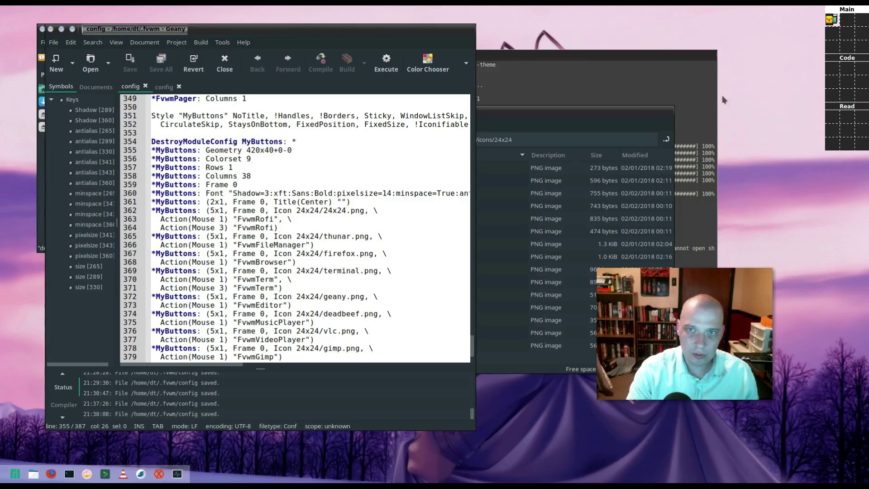
{"action": "left_click", "coordinate": [257, 158]}
{"action": "key", "text": "BackSpace"}
{"action": "type", "text": "7"}
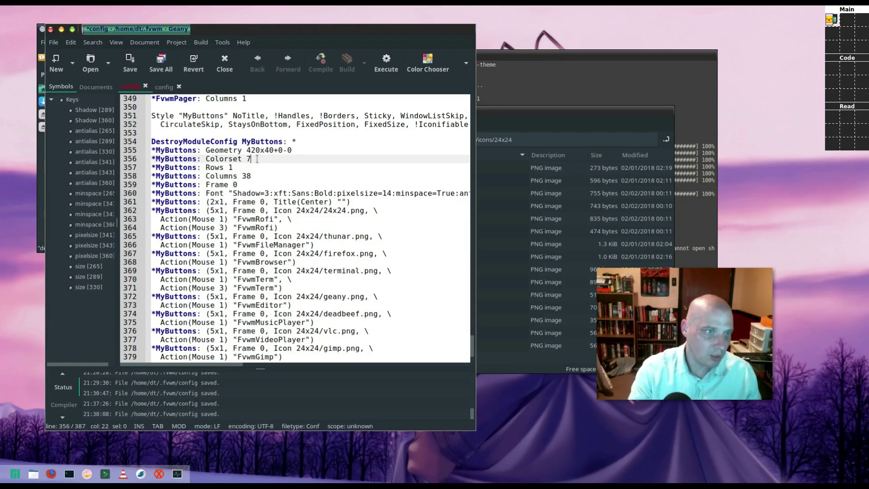
{"action": "left_click", "coordinate": [134, 68]}
{"action": "left_click", "coordinate": [541, 11]}
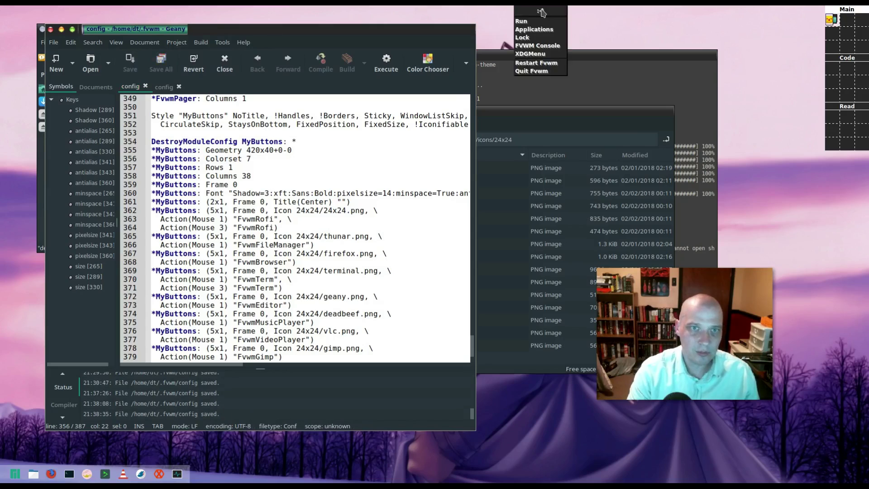
{"action": "left_click", "coordinate": [560, 67]}
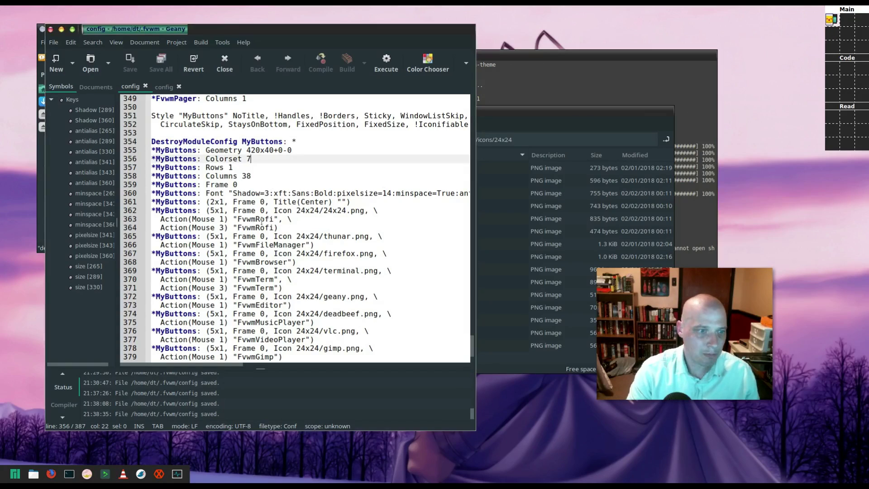
{"action": "scroll", "coordinate": [175, 154], "scroll_direction": "down", "scroll_amount": 3}
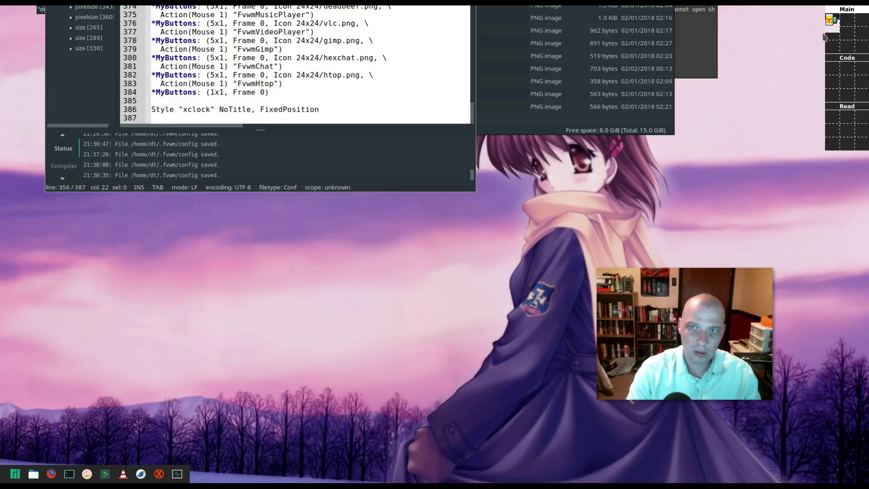
{"action": "left_click", "coordinate": [833, 22]}
Copy the whole MyButtons configuration block and paste it at the end of the config.
{"action": "scroll", "coordinate": [256, 316], "scroll_direction": "up", "scroll_amount": 1}
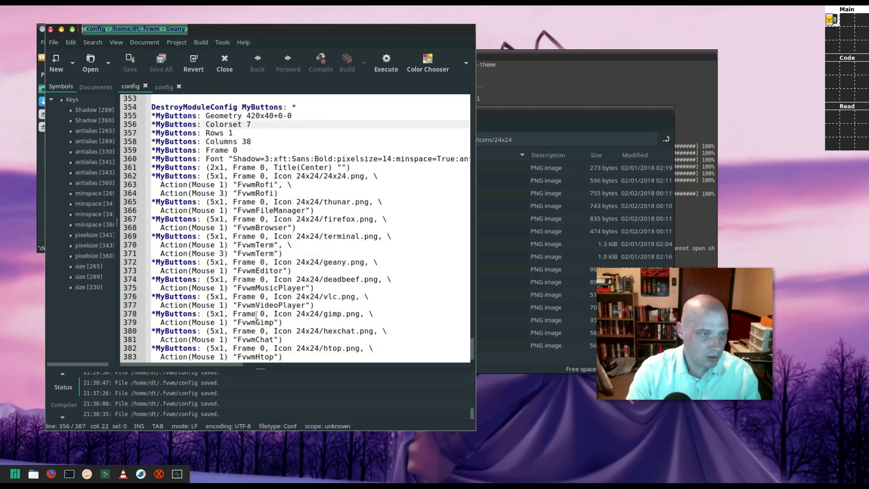
{"action": "scroll", "coordinate": [272, 343], "scroll_direction": "down", "scroll_amount": 1}
{"action": "left_click_drag", "start_coordinate": [278, 330], "coordinate": [152, 151]}
{"action": "key", "text": "ctrl+c"}
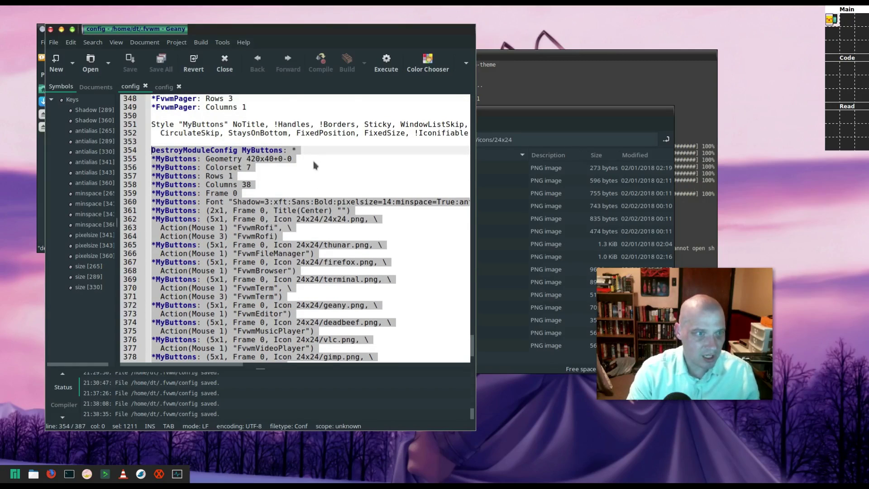
{"action": "scroll", "coordinate": [316, 166], "scroll_direction": "down", "scroll_amount": 2}
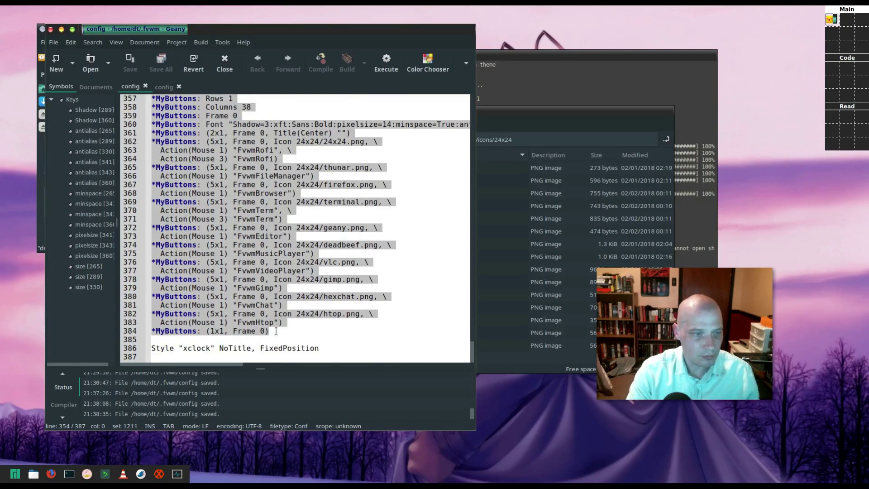
{"action": "left_click", "coordinate": [324, 346]}
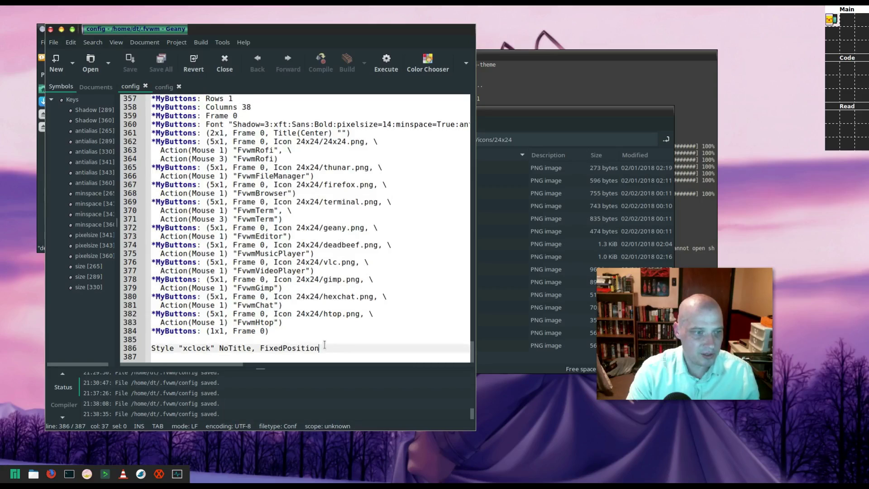
{"action": "key", "text": "ctrl+z"}
{"action": "key", "text": "ctrl+v"}
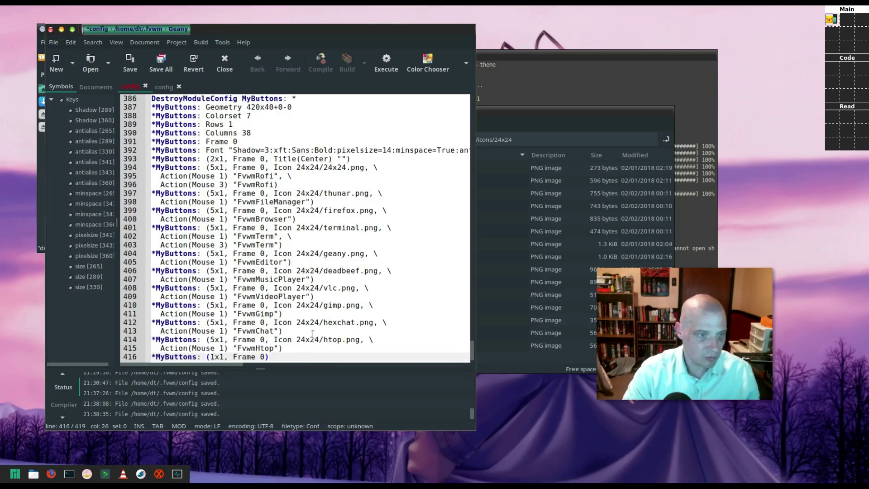
{"action": "scroll", "coordinate": [248, 192], "scroll_direction": "up", "scroll_amount": 1}
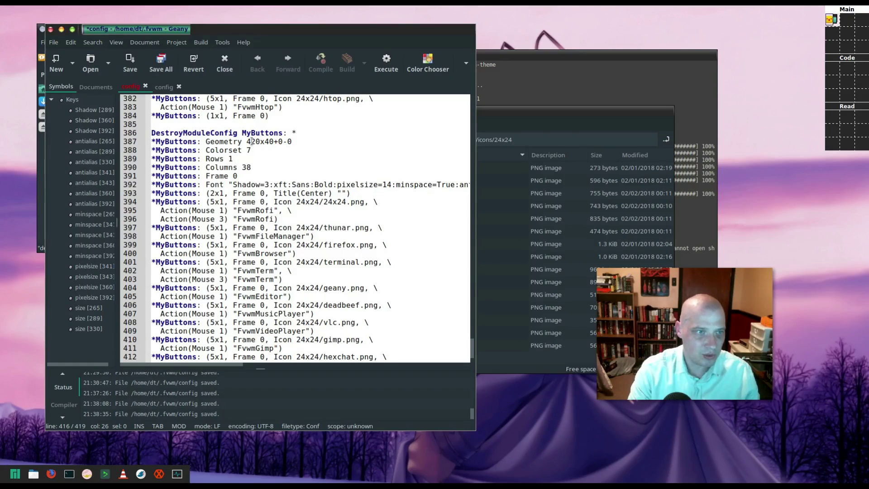
Set the copy's geometry to 420x40+500-0, save, and restart FVWM.
{"action": "left_click", "coordinate": [279, 141]}
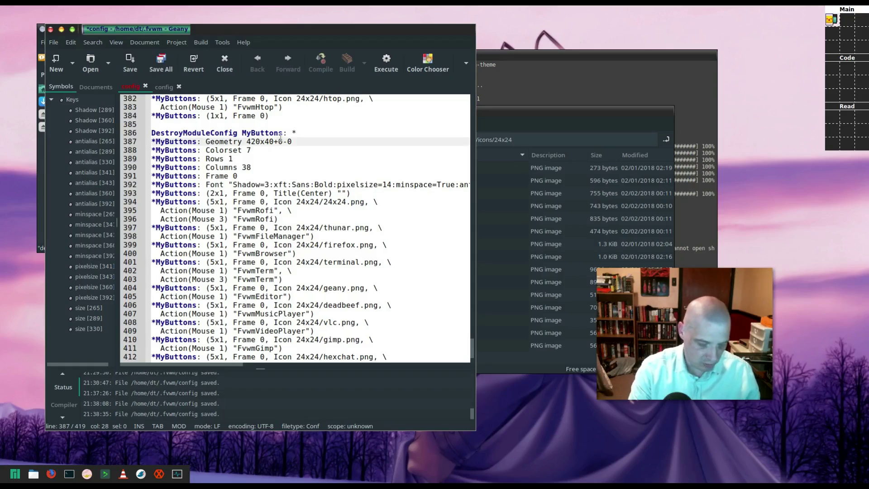
{"action": "type", "text": "50"}
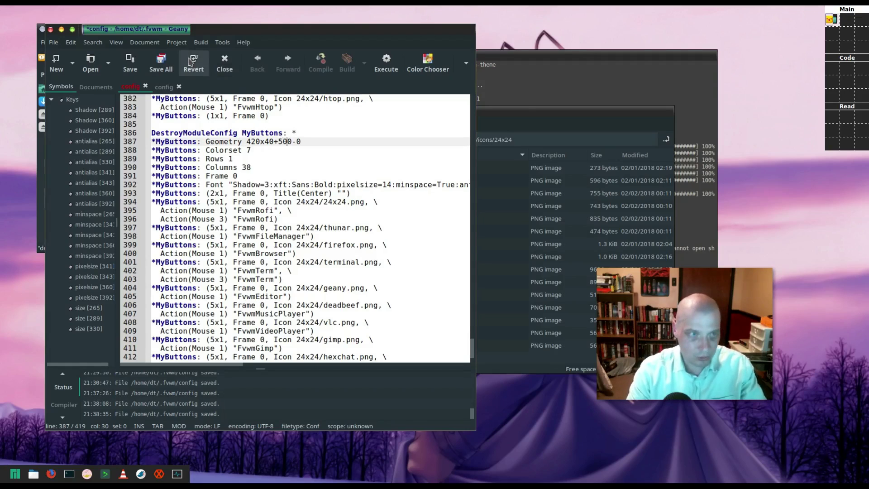
{"action": "left_click", "coordinate": [130, 63]}
{"action": "left_click", "coordinate": [532, 40]}
{"action": "left_click", "coordinate": [525, 81]}
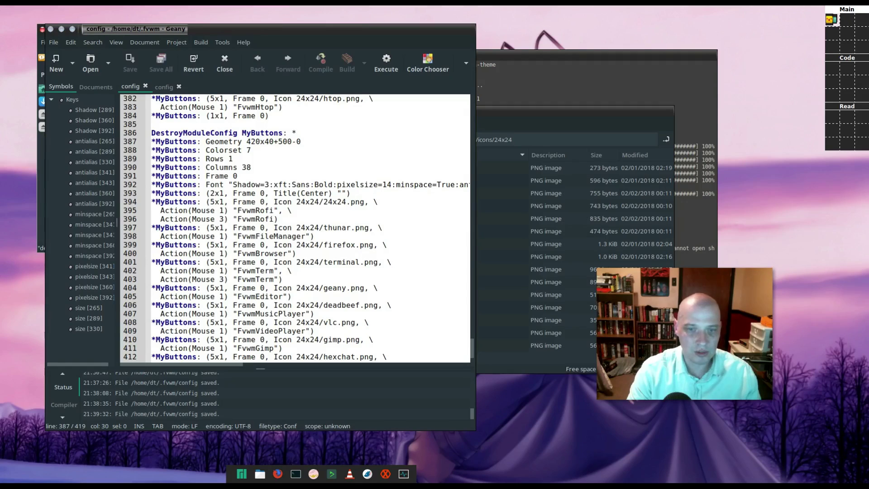
Rename the copied bar's *MyButtons entries to *MyButtons2.
{"action": "key", "text": "ctrl+z"}
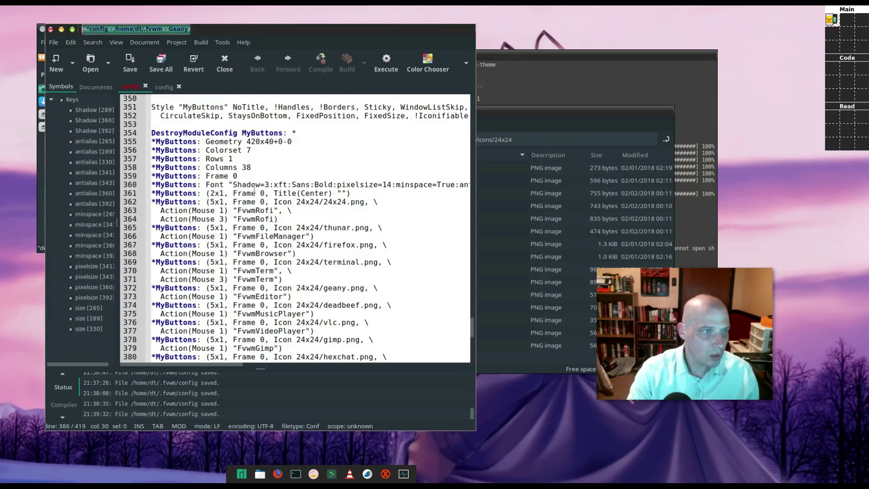
{"action": "scroll", "coordinate": [312, 222], "scroll_direction": "down", "scroll_amount": 11}
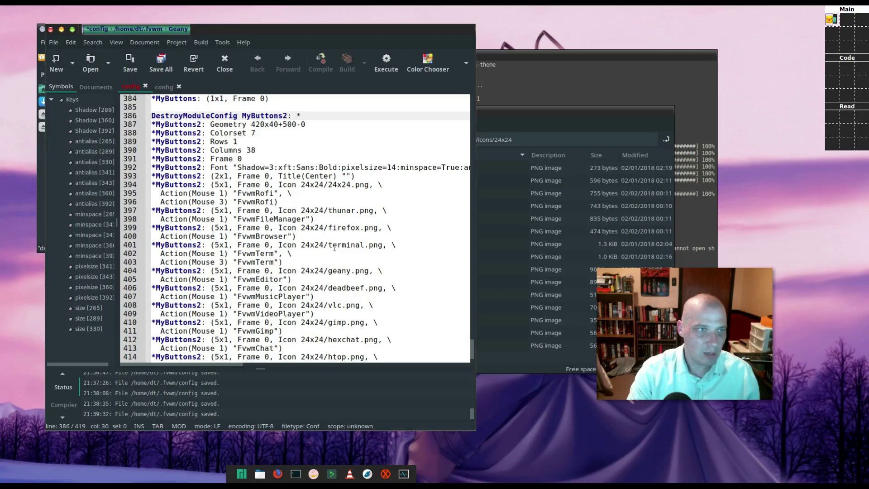
{"action": "scroll", "coordinate": [334, 247], "scroll_direction": "up", "scroll_amount": 18}
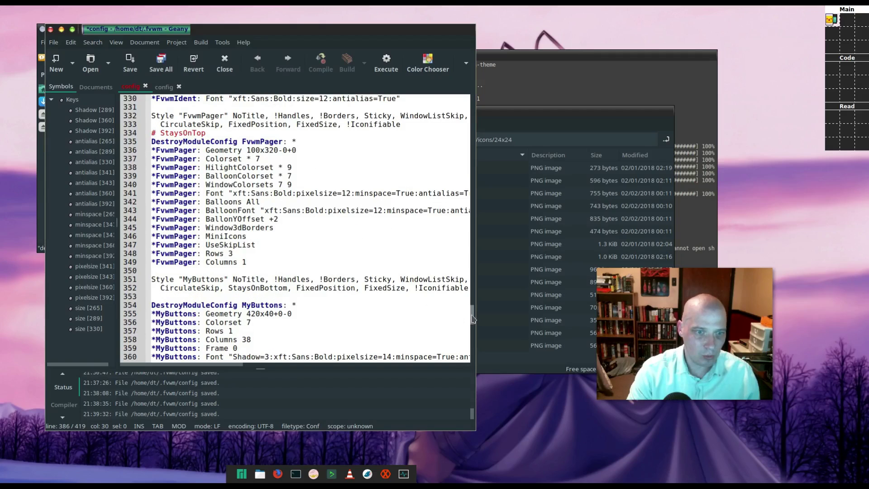
{"action": "scroll", "coordinate": [472, 298], "scroll_direction": "up", "scroll_amount": 14}
{"action": "left_click_drag", "start_coordinate": [473, 290], "coordinate": [463, 171]}
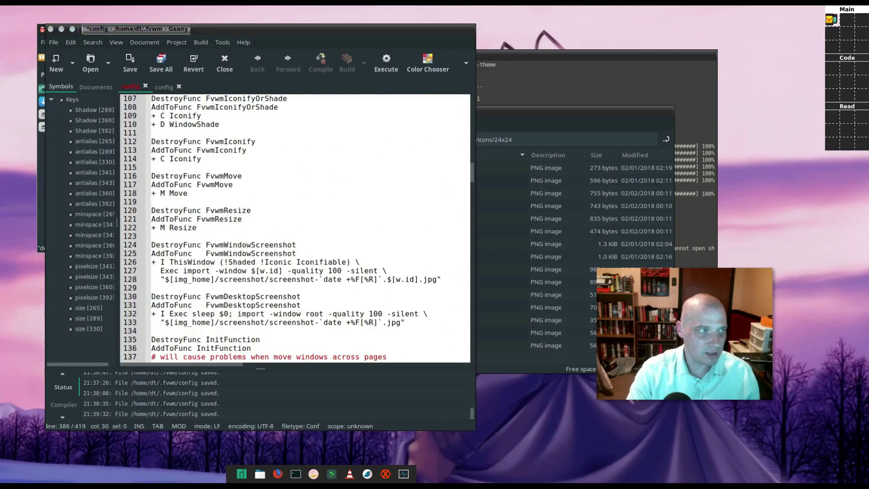
{"action": "scroll", "coordinate": [242, 194], "scroll_direction": "down", "scroll_amount": 5}
Duplicate the StartFunction MyButtons launch line as '+ I Module FvwmButtons MyButtons2' and save.
{"action": "left_click_drag", "start_coordinate": [306, 245], "coordinate": [201, 211]}
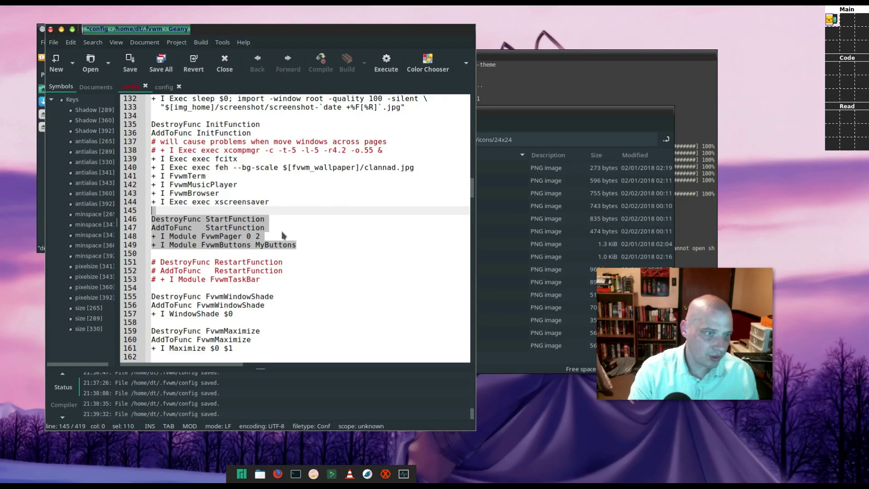
{"action": "left_click", "coordinate": [297, 245]}
{"action": "left_click_drag", "start_coordinate": [299, 243], "coordinate": [300, 238]}
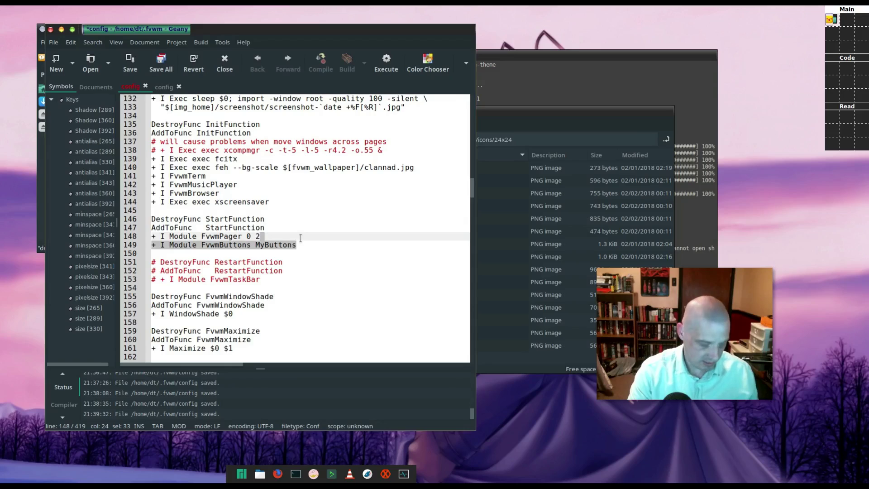
{"action": "key", "text": "ctrl+c"}
{"action": "key", "text": "Right"}
{"action": "key", "text": "ctrl+v"}
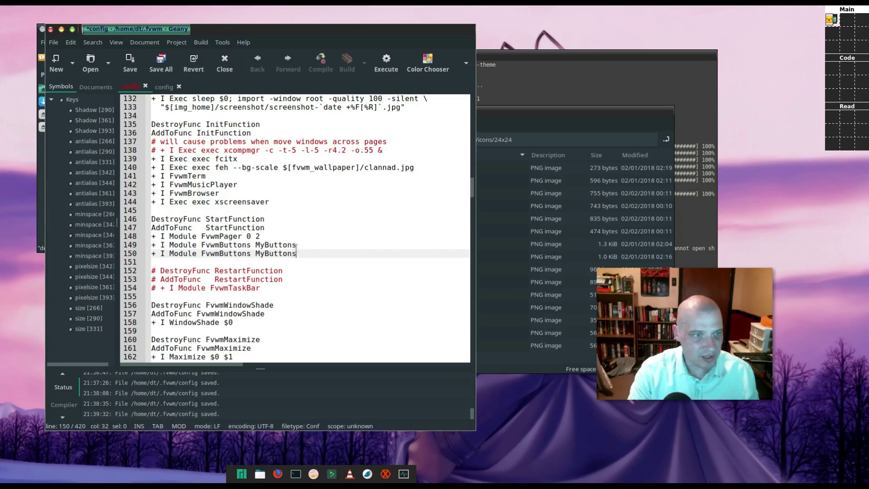
{"action": "type", "text": "2"}
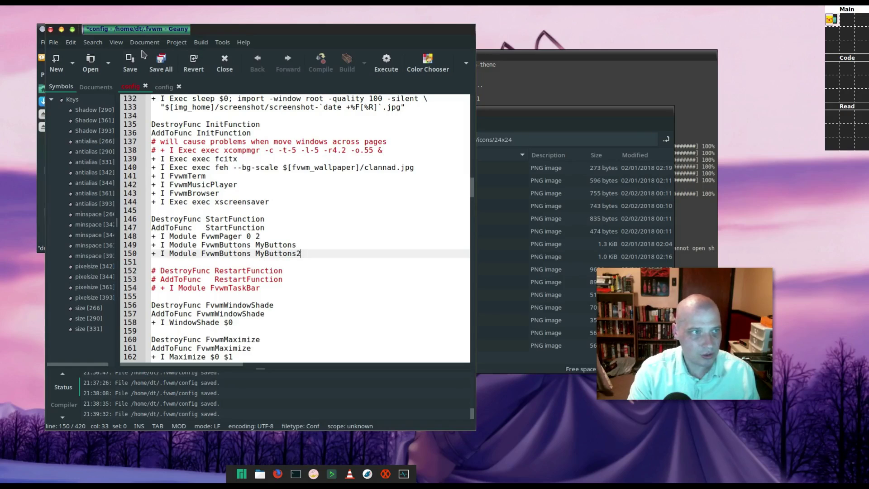
{"action": "left_click", "coordinate": [130, 63]}
{"action": "left_click", "coordinate": [502, 36]}
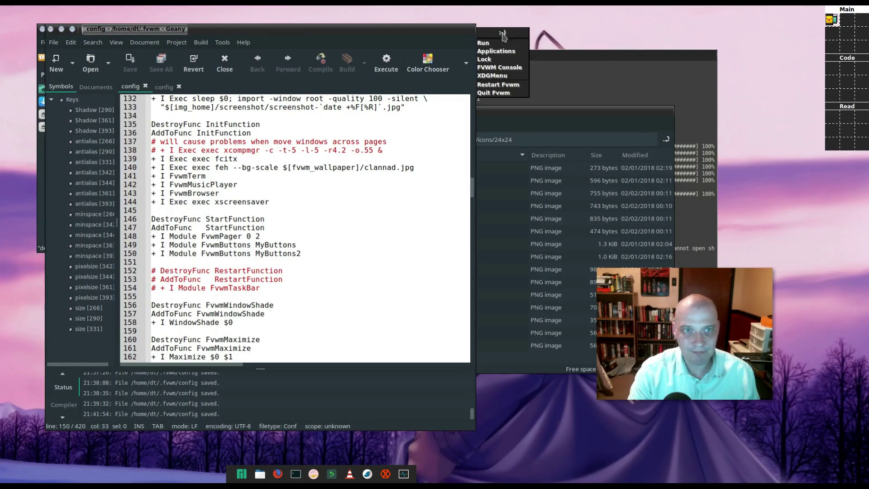
Restart FVWM and drag the new MyButtons2 bar down to the bottom screen edge.
{"action": "left_click", "coordinate": [506, 84]}
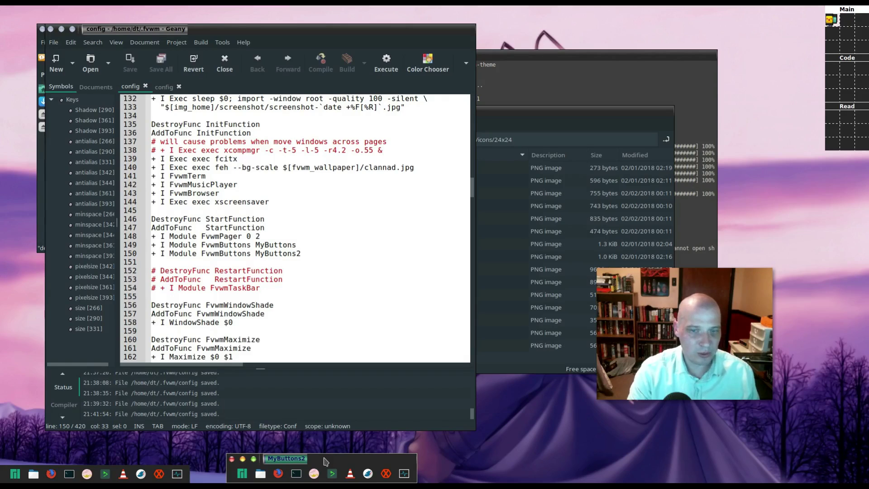
{"action": "left_click_drag", "start_coordinate": [324, 461], "coordinate": [442, 338]}
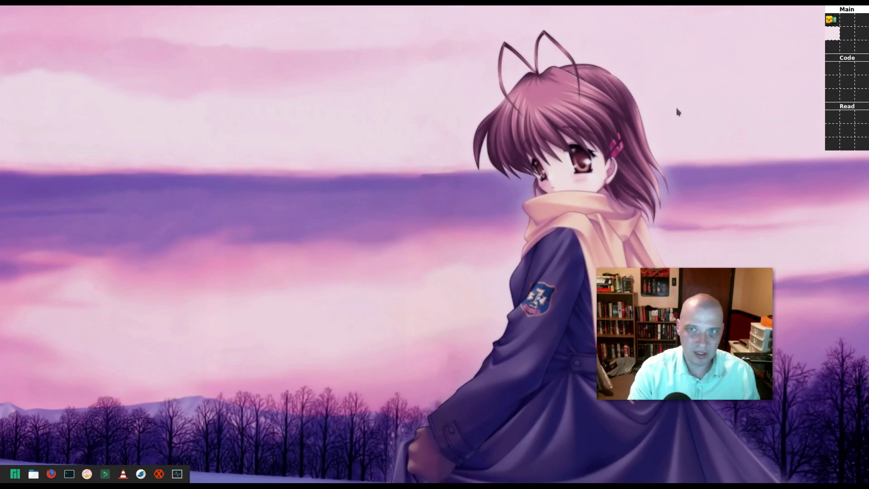
{"action": "left_click", "coordinate": [834, 21]}
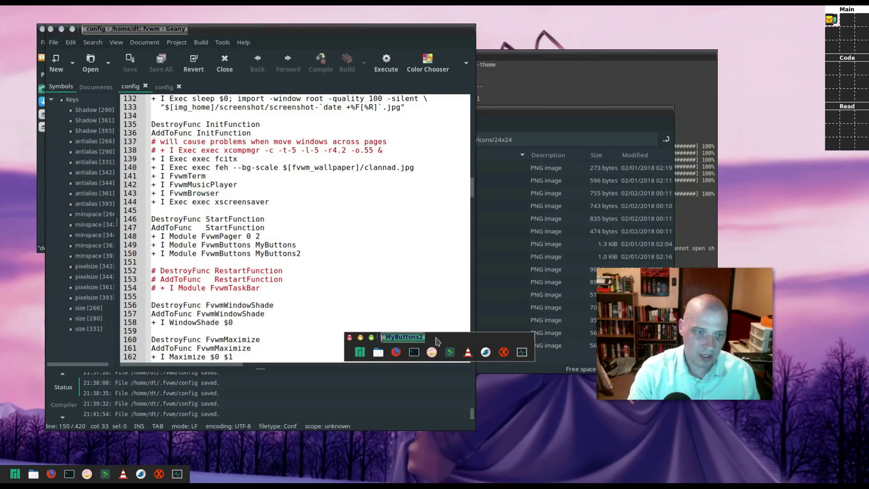
{"action": "left_click_drag", "start_coordinate": [436, 341], "coordinate": [289, 451]}
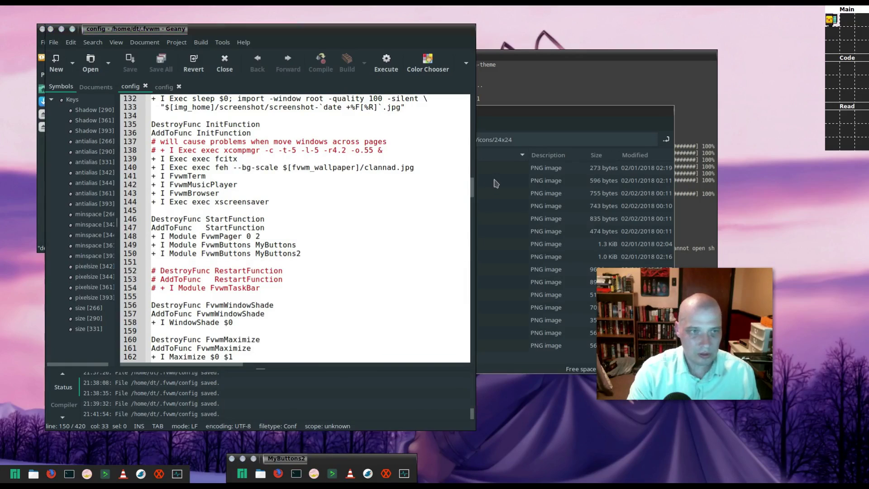
{"action": "left_click_drag", "start_coordinate": [474, 185], "coordinate": [472, 320]}
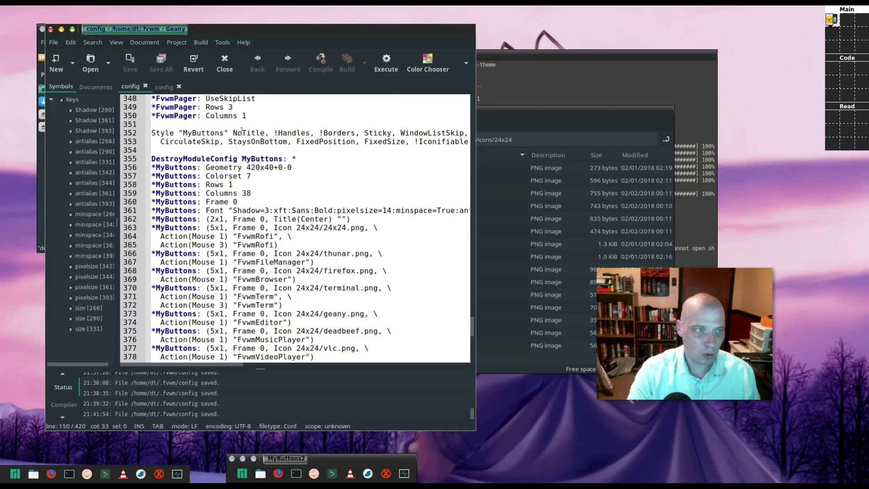
{"action": "left_click_drag", "start_coordinate": [213, 151], "coordinate": [147, 129]}
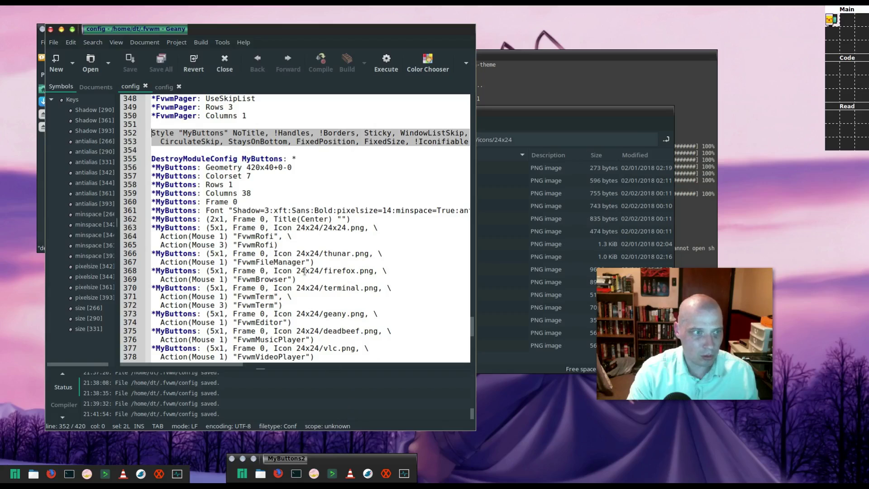
Paste the copied Style "MyButtons" lines below the first bar's block, save the config, and restart FVWM.
{"action": "scroll", "coordinate": [312, 303], "scroll_direction": "down", "scroll_amount": 6}
{"action": "left_click", "coordinate": [176, 264]}
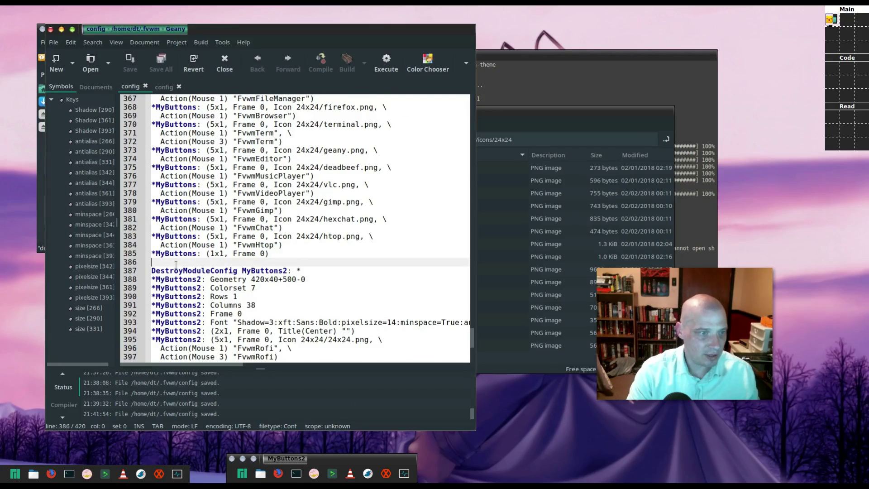
{"action": "key", "text": "Return"}
{"action": "key", "text": "Up"}
{"action": "key", "text": "Return"}
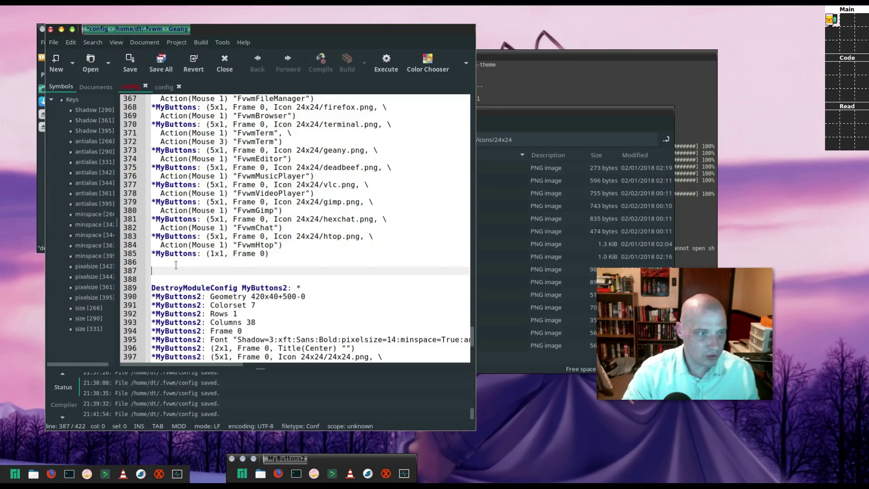
{"action": "key", "text": "ctrl+v"}
{"action": "key", "text": "BackSpace"}
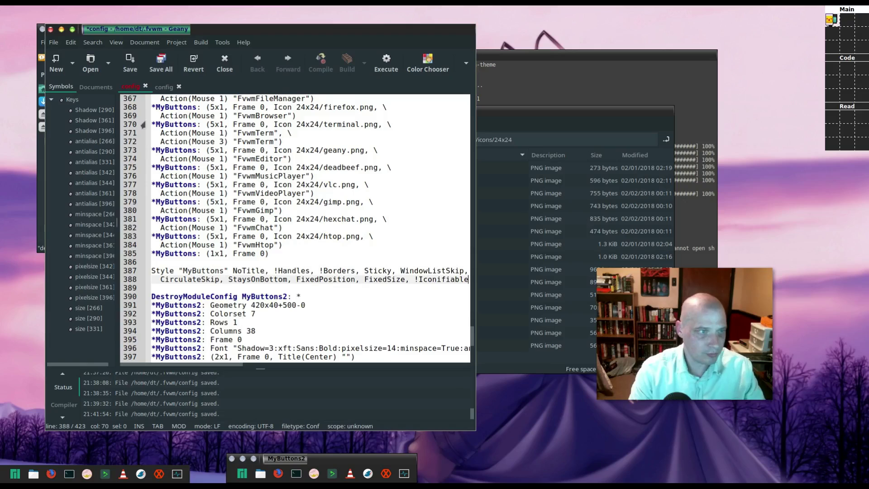
{"action": "left_click", "coordinate": [130, 63]}
{"action": "left_click", "coordinate": [527, 34]}
{"action": "left_click", "coordinate": [519, 84]}
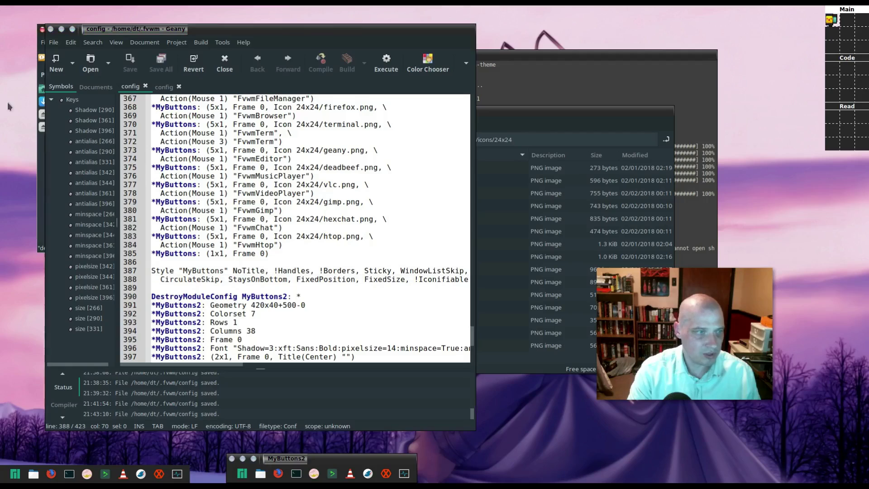
Rename the pasted Style line to "MyButtons2", save, and restart FVWM so the second bar loses its title bar.
{"action": "left_click", "coordinate": [224, 270]}
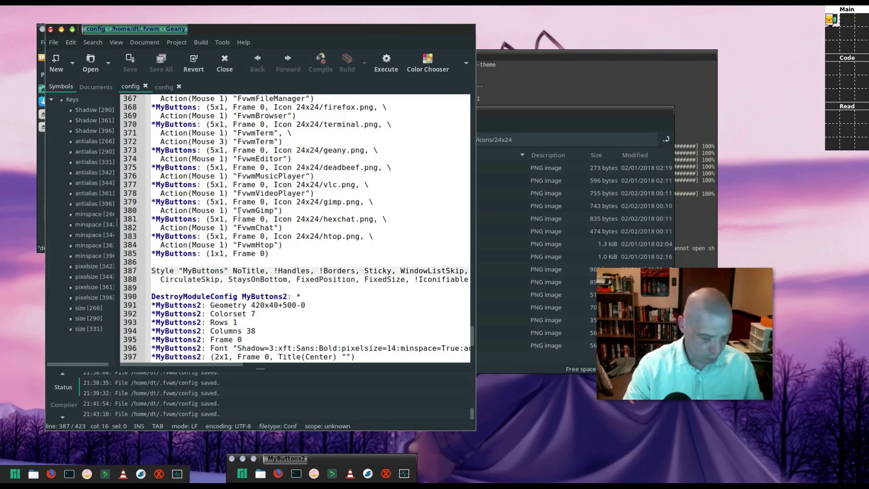
{"action": "type", "text": "2"}
{"action": "key", "text": "ctrl+s"}
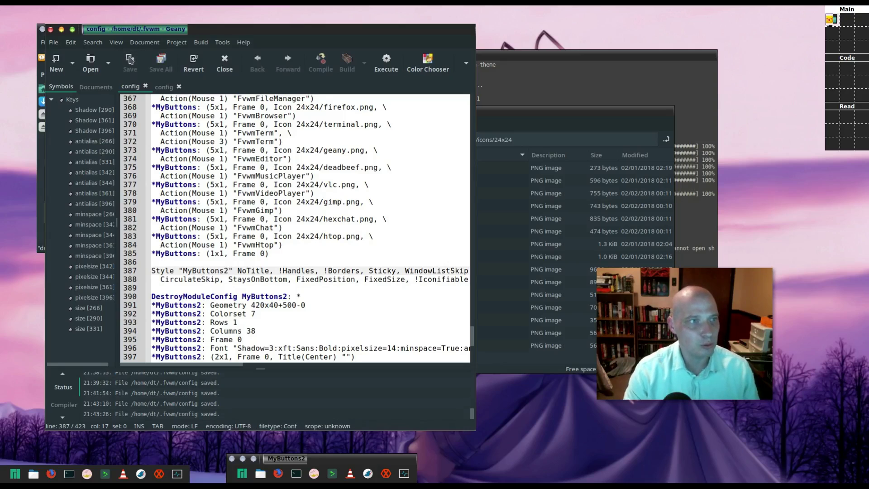
{"action": "left_click", "coordinate": [489, 14]}
{"action": "left_click", "coordinate": [514, 71]}
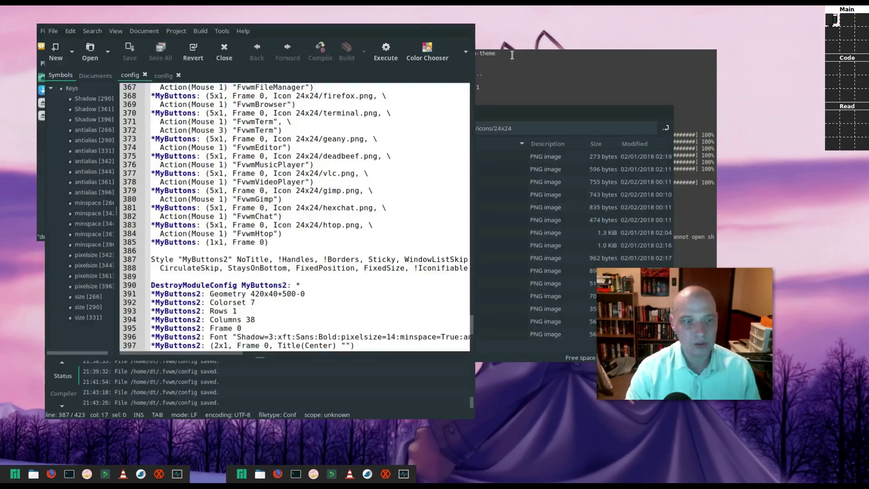
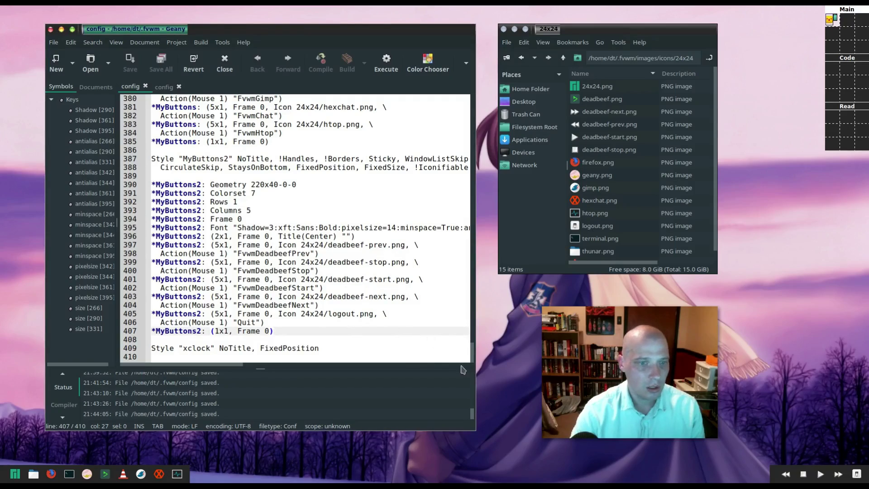
Scroll through the MyButtons2 bar definitions, then page over to an empty wallpaper-only desktop.
{"action": "left_click_drag", "start_coordinate": [472, 348], "coordinate": [471, 388]}
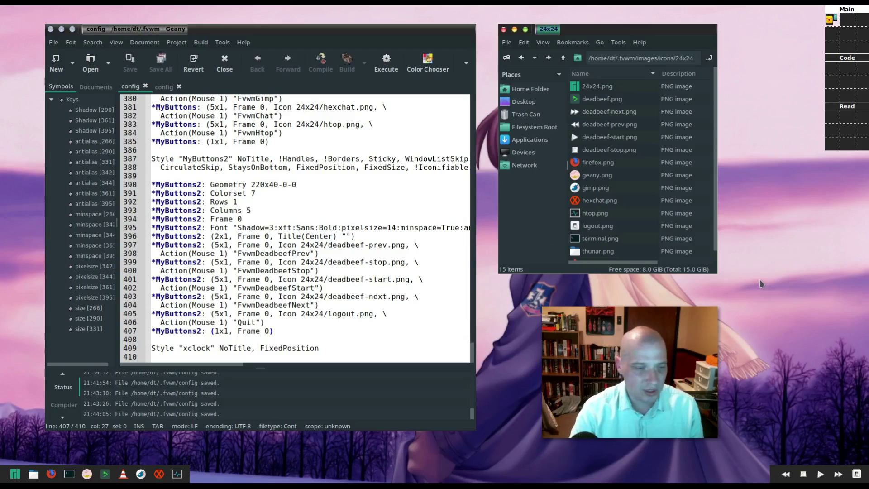
{"action": "mouse_move", "coordinate": [798, 482]}
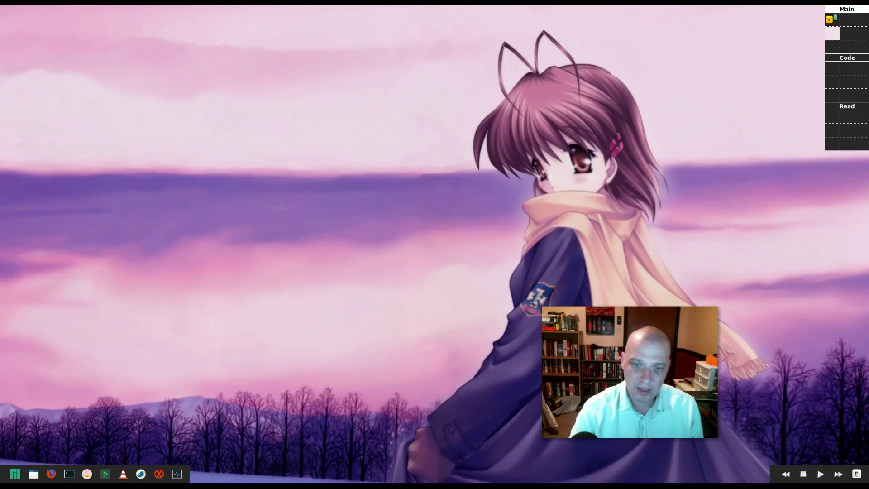
{"action": "mouse_move", "coordinate": [868, 170]}
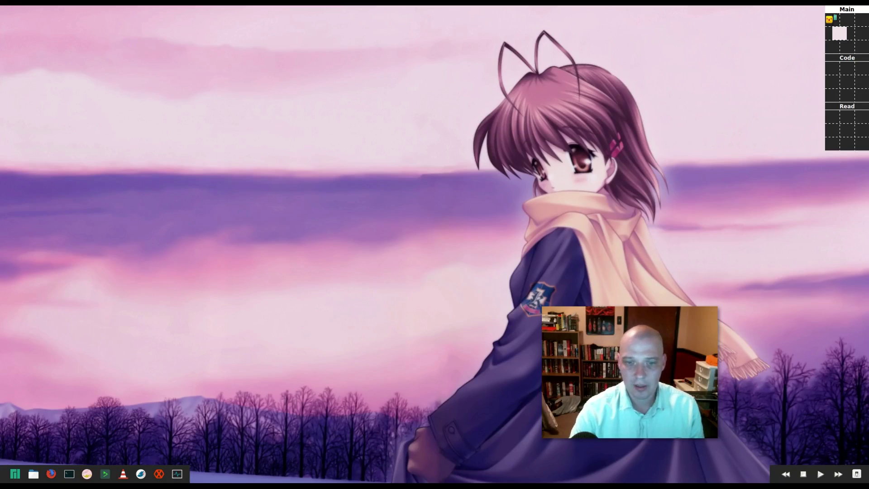
Return to the page with the config open and restart FVWM from the root menu.
{"action": "left_click", "coordinate": [833, 20]}
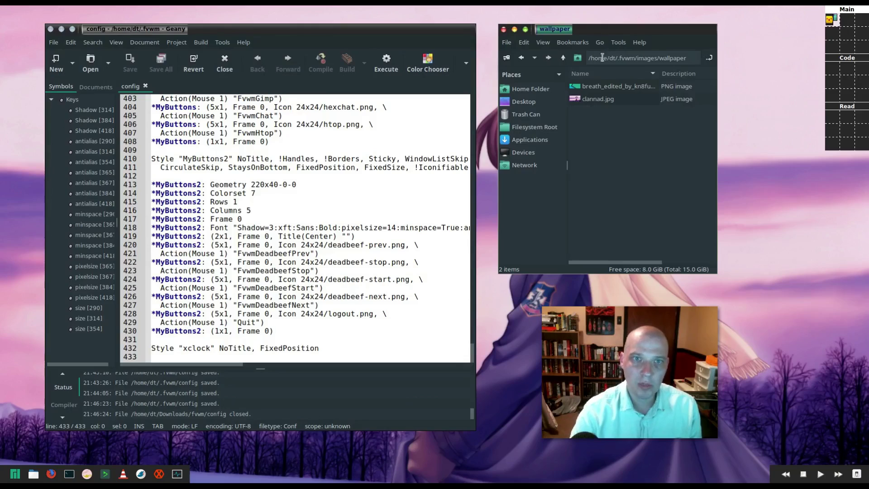
{"action": "left_click", "coordinate": [609, 14]}
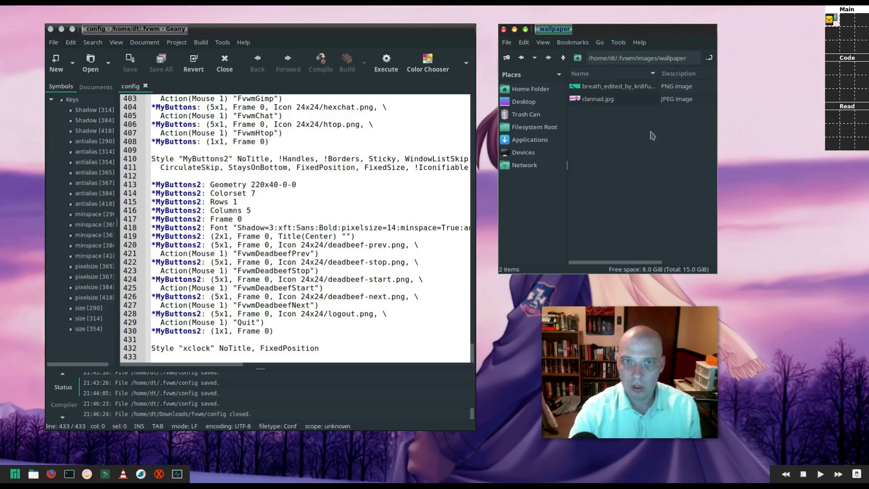
{"action": "scroll", "coordinate": [344, 284], "scroll_direction": "up", "scroll_amount": 20}
{"action": "scroll", "coordinate": [344, 284], "scroll_direction": "up", "scroll_amount": 20}
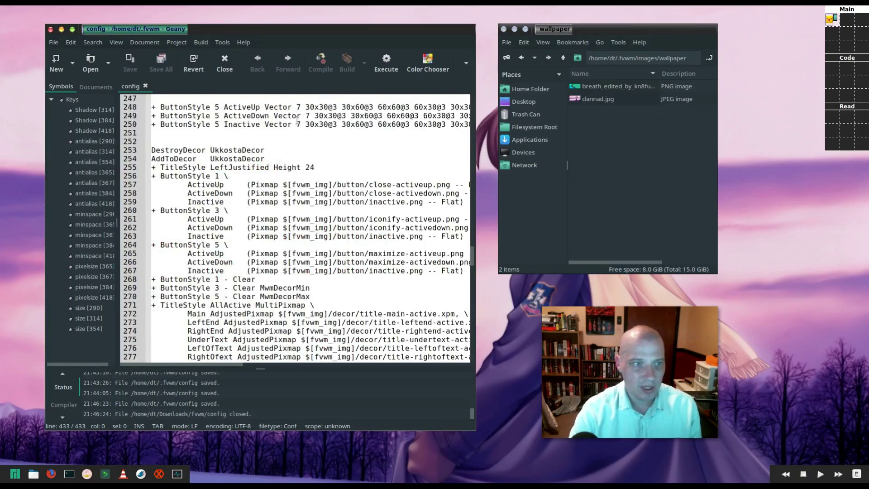
{"action": "scroll", "coordinate": [344, 284], "scroll_direction": "down", "scroll_amount": 11}
{"action": "left_click_drag", "start_coordinate": [472, 288], "coordinate": [472, 310]}
{"action": "right_click", "coordinate": [530, 8]}
{"action": "left_click", "coordinate": [602, 9]}
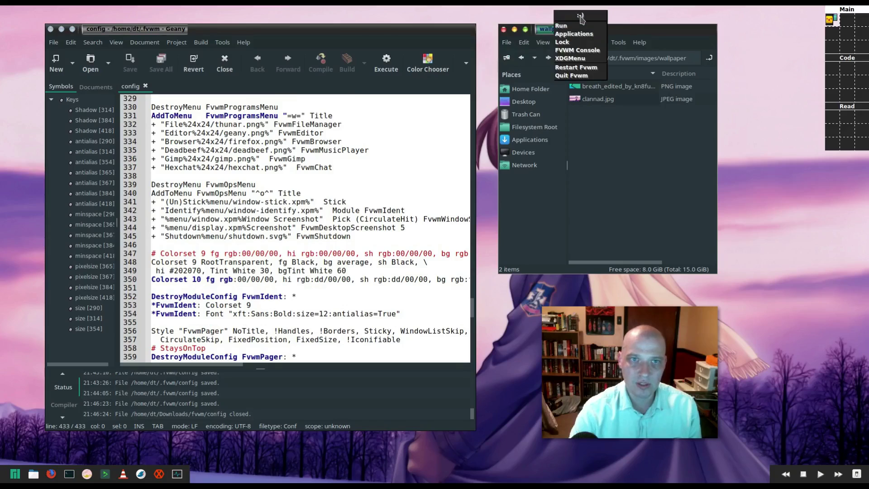
{"action": "left_click", "coordinate": [591, 68]}
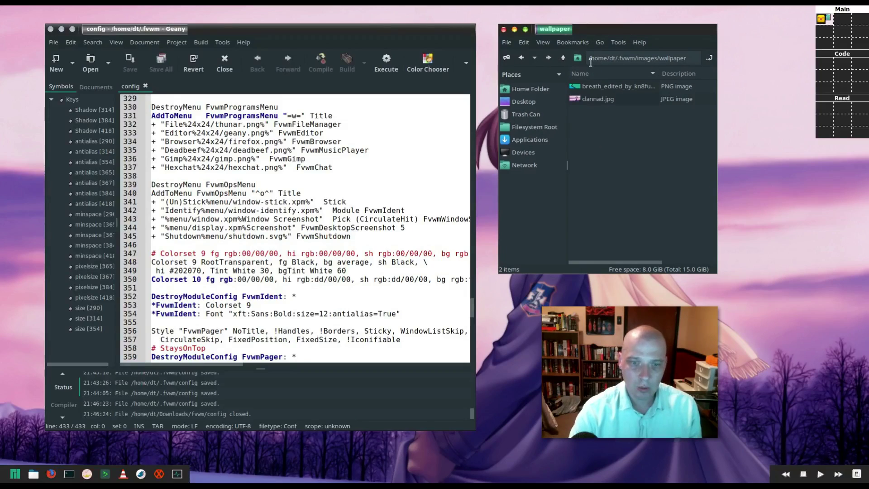
Close the wallpaper folder and config editor windows, then quit the FVWM session.
{"action": "left_click", "coordinate": [503, 29]}
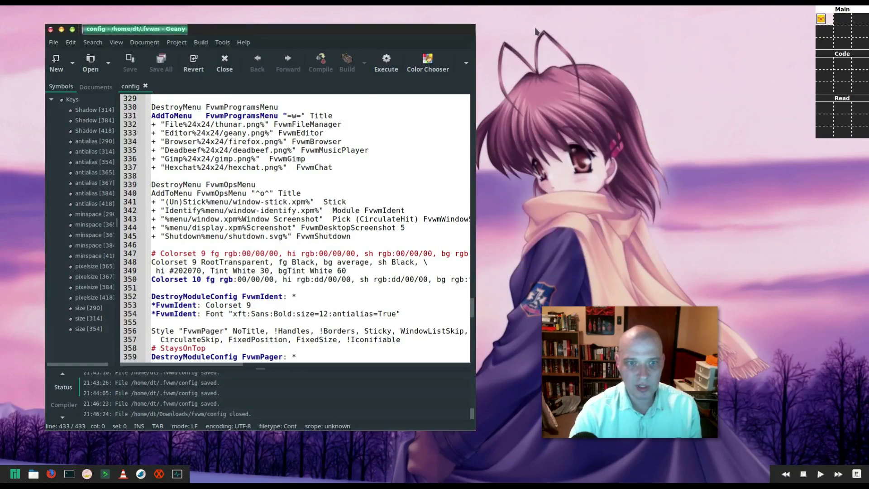
{"action": "left_click", "coordinate": [51, 31]}
{"action": "left_click", "coordinate": [193, 117]}
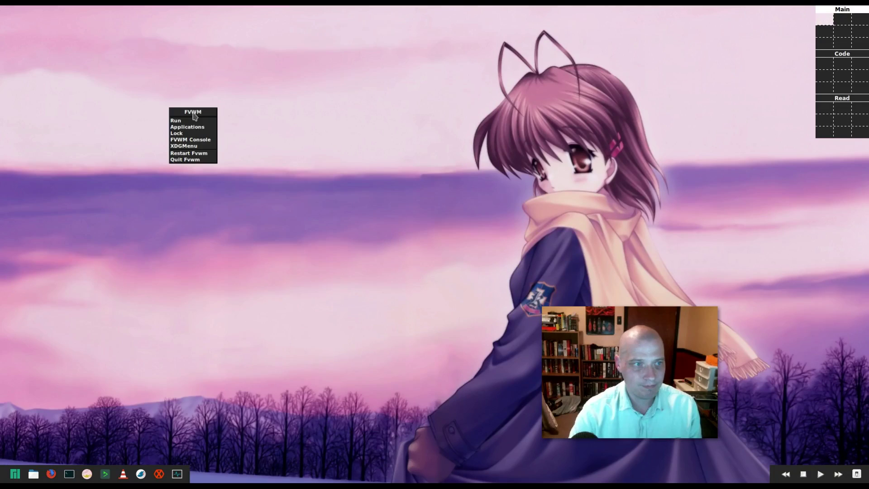
{"action": "left_click", "coordinate": [205, 161]}
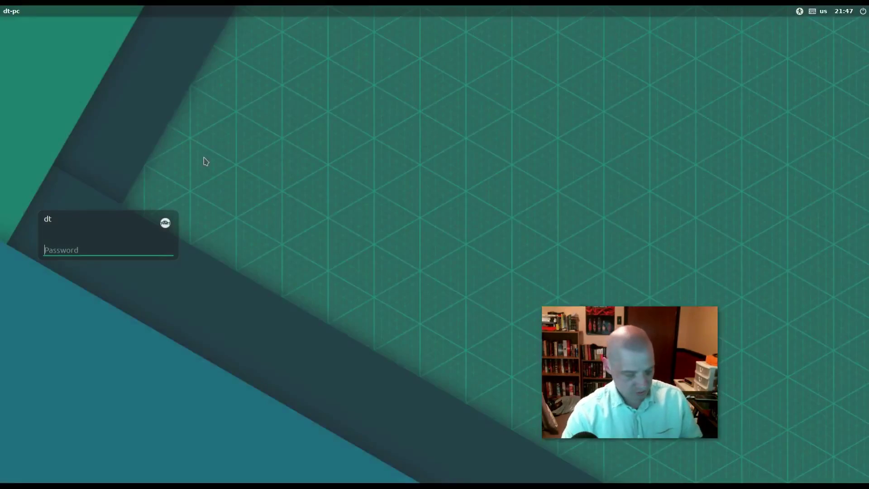
Log back in with the account password and dismiss the rofi launcher shown at startup.
{"action": "type", "text": "••"}
{"action": "key", "text": "Return"}
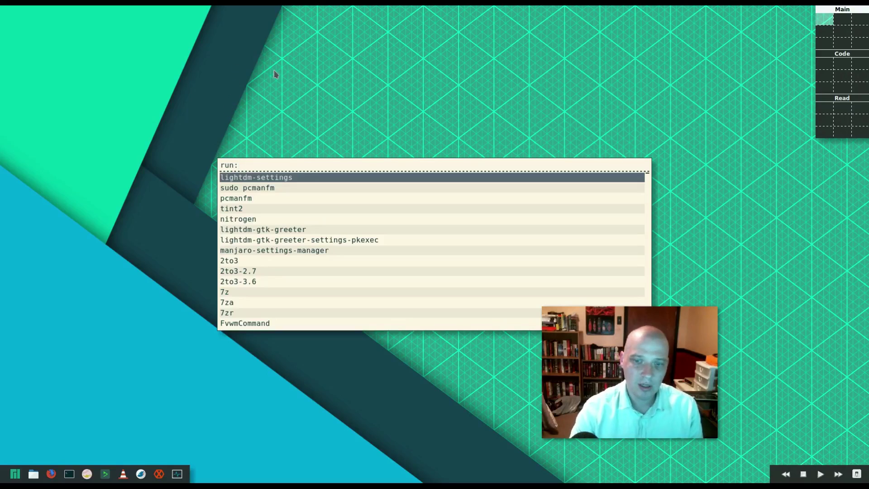
{"action": "key", "text": "Escape"}
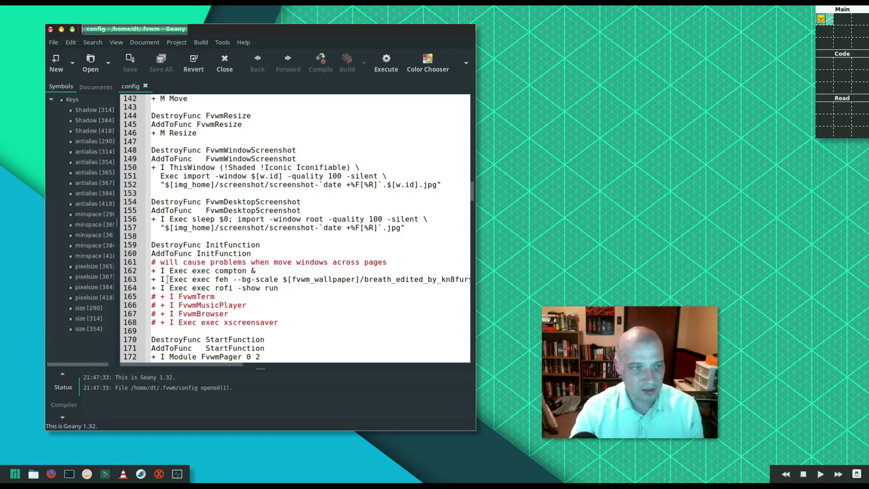
{"action": "triple_click", "coordinate": [252, 279]}
{"action": "left_click", "coordinate": [223, 288]}
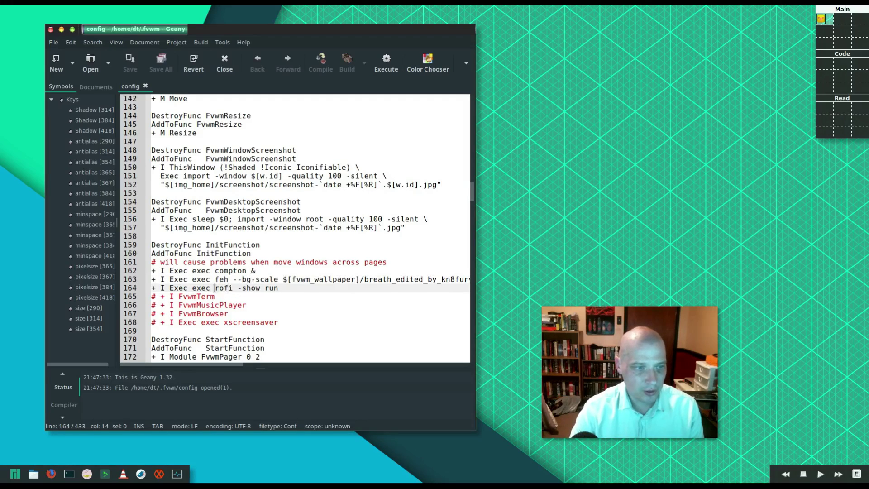
{"action": "triple_click", "coordinate": [215, 288]}
{"action": "left_click", "coordinate": [215, 288]}
{"action": "triple_click", "coordinate": [214, 288]}
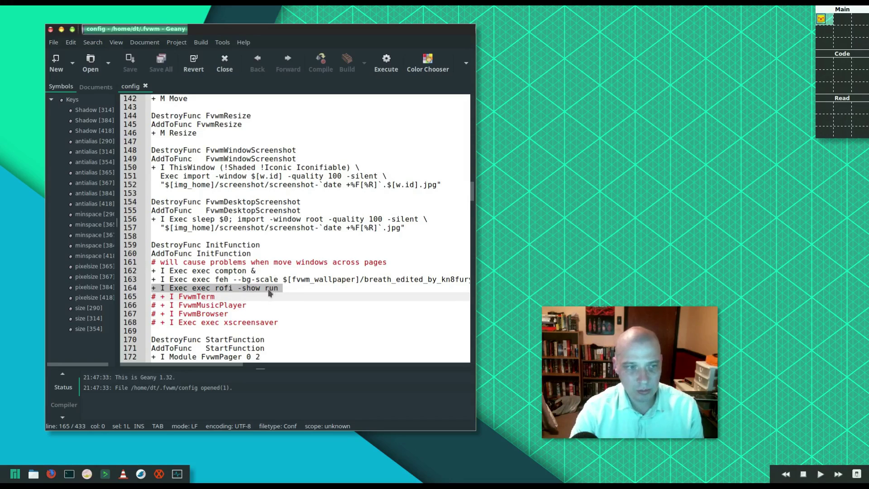
{"action": "left_click", "coordinate": [290, 279]}
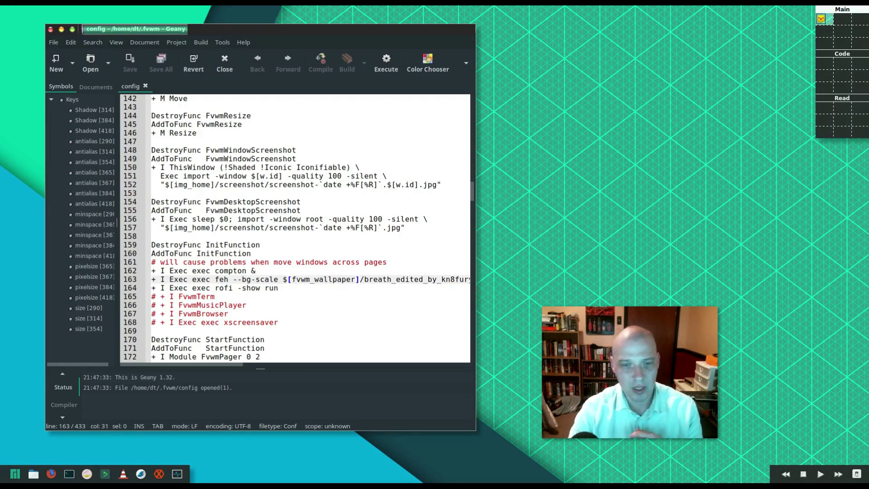
Browse the file manager to the home .config folder.
{"action": "key", "text": "alt+Tab"}
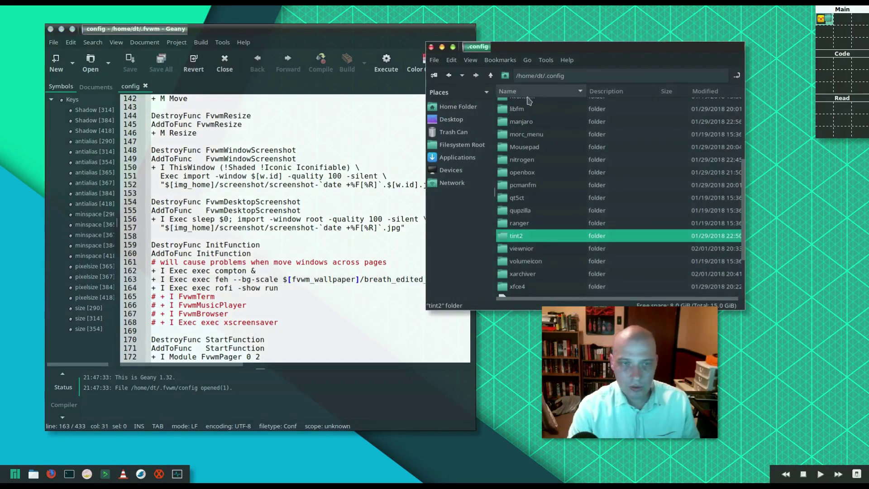
{"action": "left_click", "coordinate": [490, 76]}
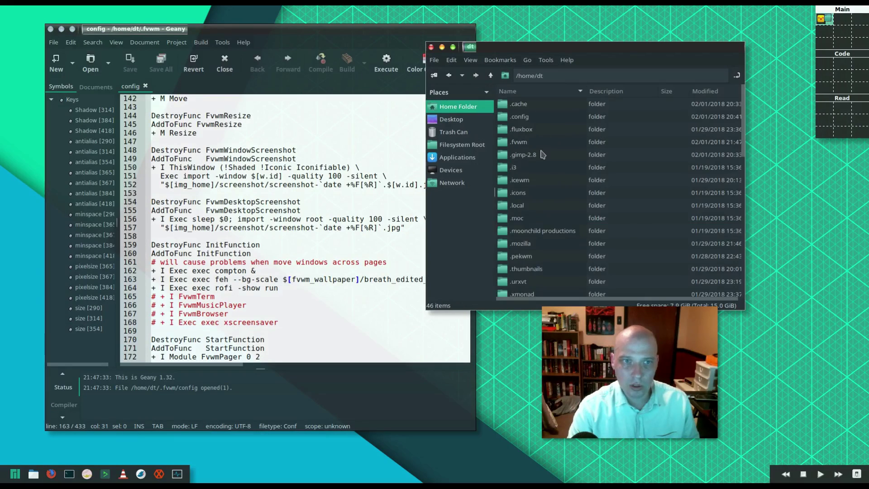
{"action": "double_click", "coordinate": [526, 116]}
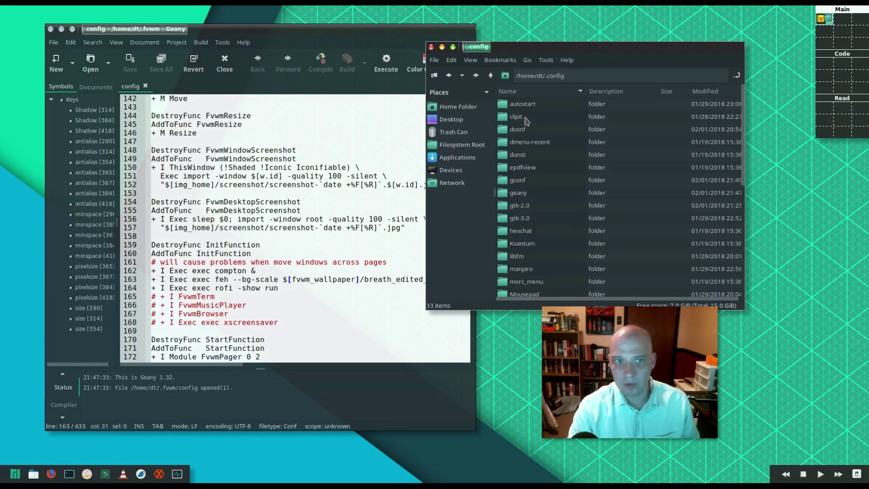
{"action": "scroll", "coordinate": [535, 185], "scroll_direction": "down", "scroll_amount": 3}
{"action": "scroll", "coordinate": [535, 185], "scroll_direction": "down", "scroll_amount": 2}
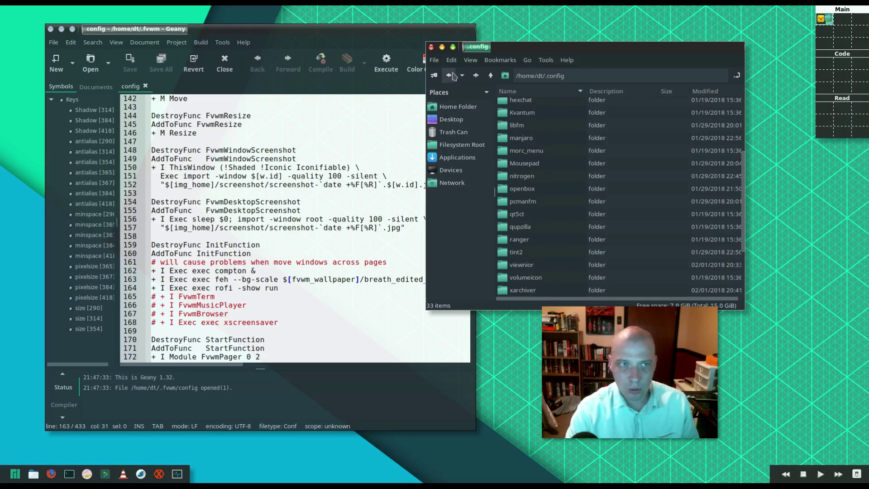
Create and open an empty 'rofi' folder in .config, then clear the windows off the desktop.
{"action": "left_click", "coordinate": [434, 60]}
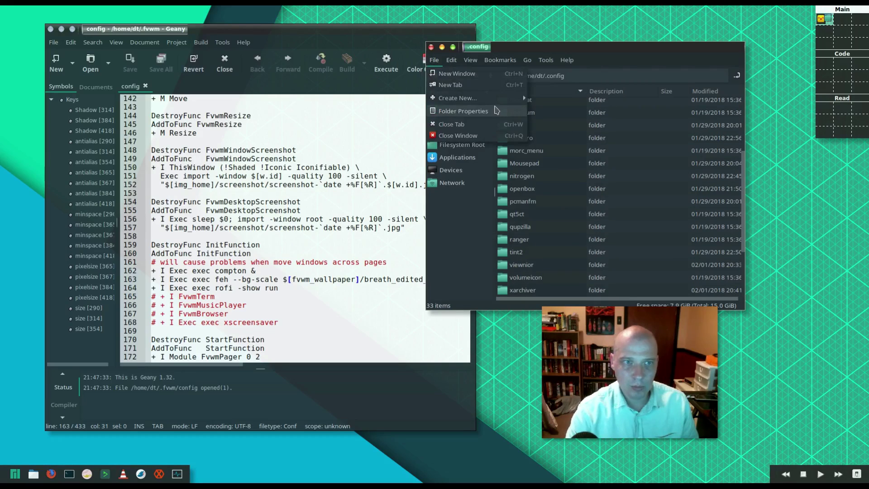
{"action": "mouse_move", "coordinate": [498, 99]}
{"action": "left_click", "coordinate": [590, 98]}
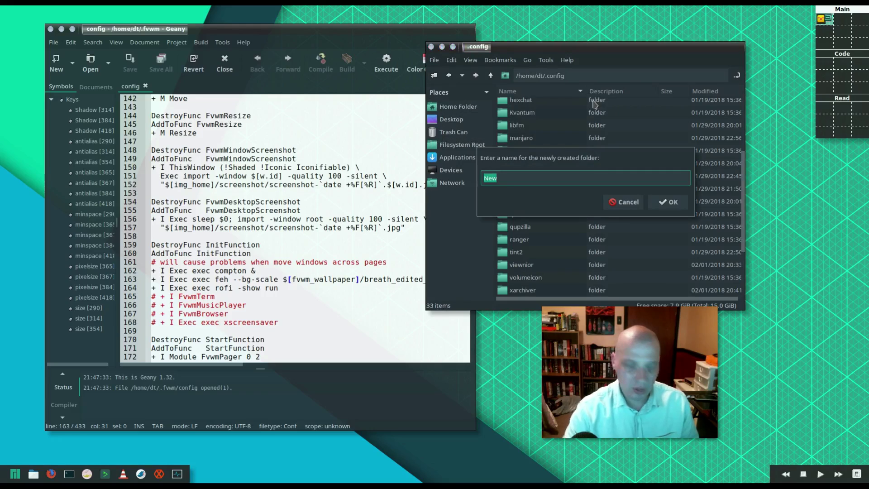
{"action": "type", "text": "rofi"}
{"action": "key", "text": "Return"}
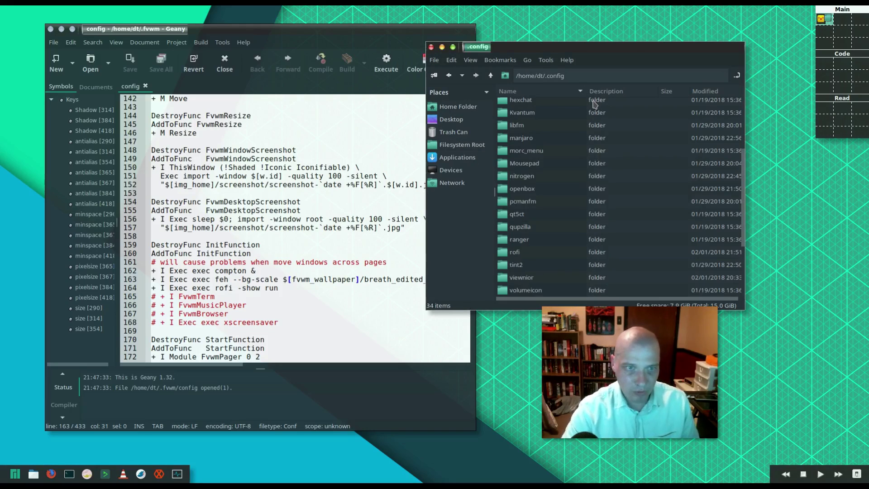
{"action": "double_click", "coordinate": [516, 255]}
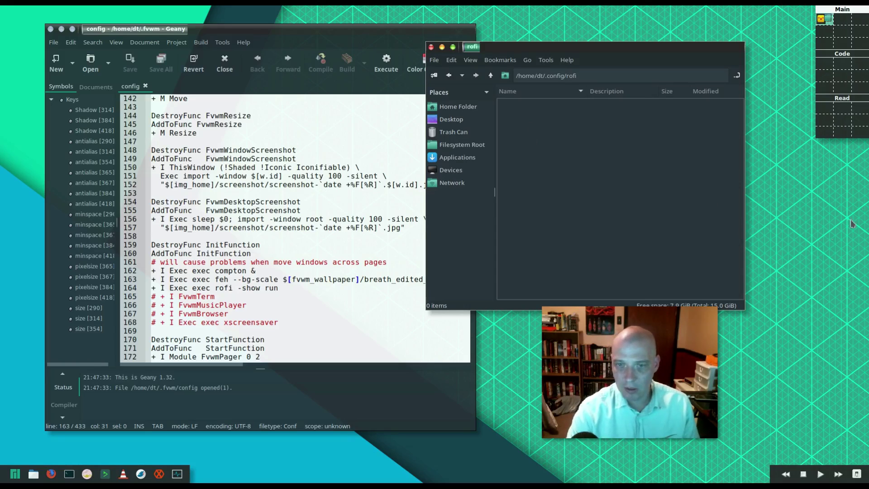
{"action": "left_click", "coordinate": [290, 279]}
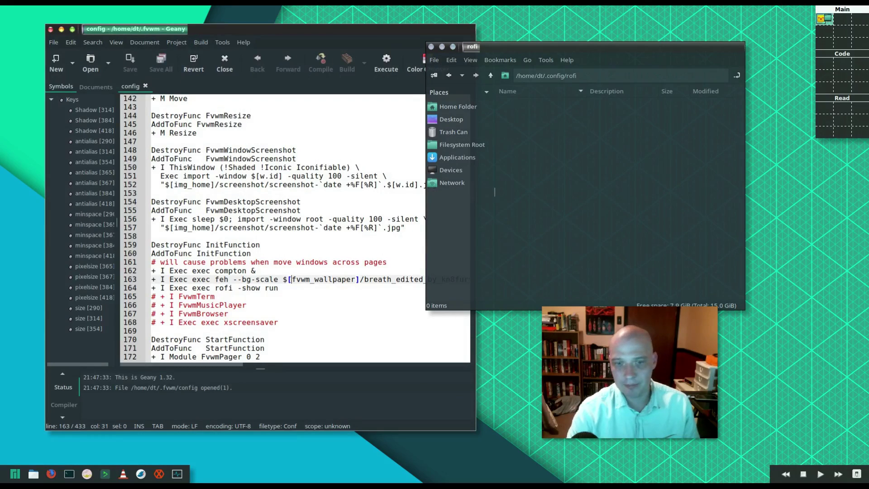
{"action": "key", "text": "super+d"}
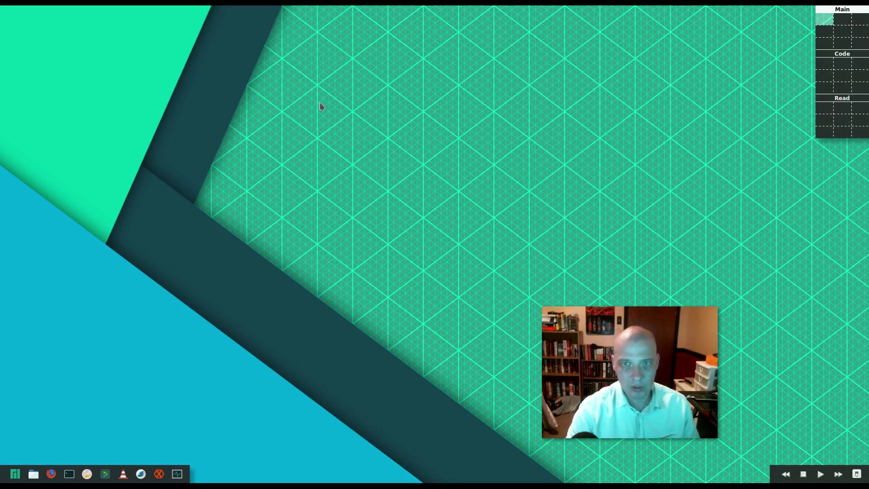
Dismiss the rofi theme error and restart FVWM from the root menu.
{"action": "left_click", "coordinate": [319, 56]}
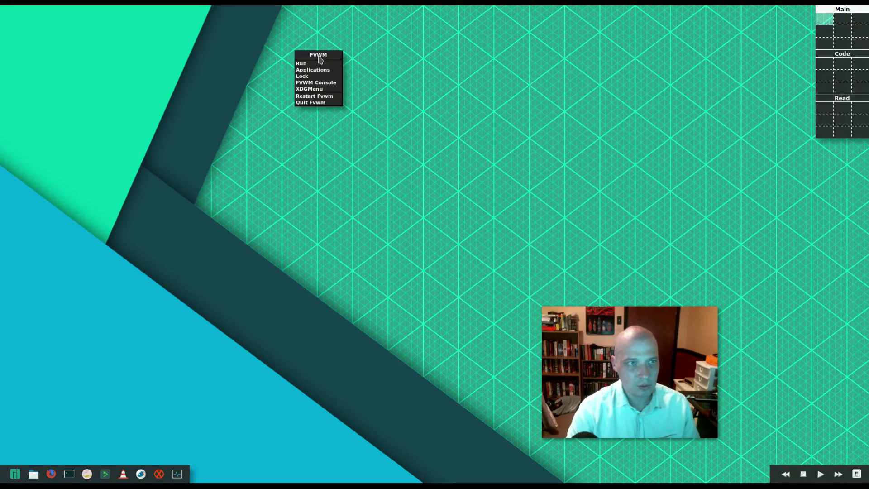
{"action": "left_click", "coordinate": [302, 63]}
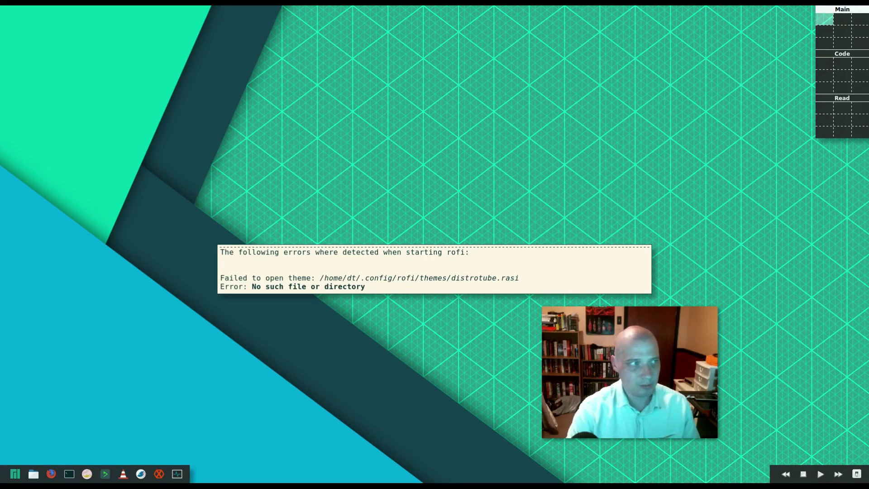
{"action": "key", "text": "Escape"}
{"action": "left_click", "coordinate": [358, 68]}
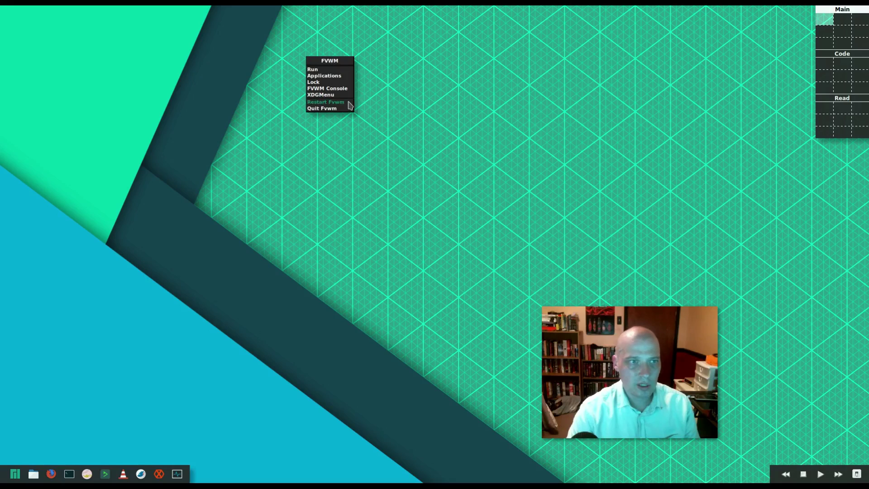
{"action": "left_click", "coordinate": [338, 106]}
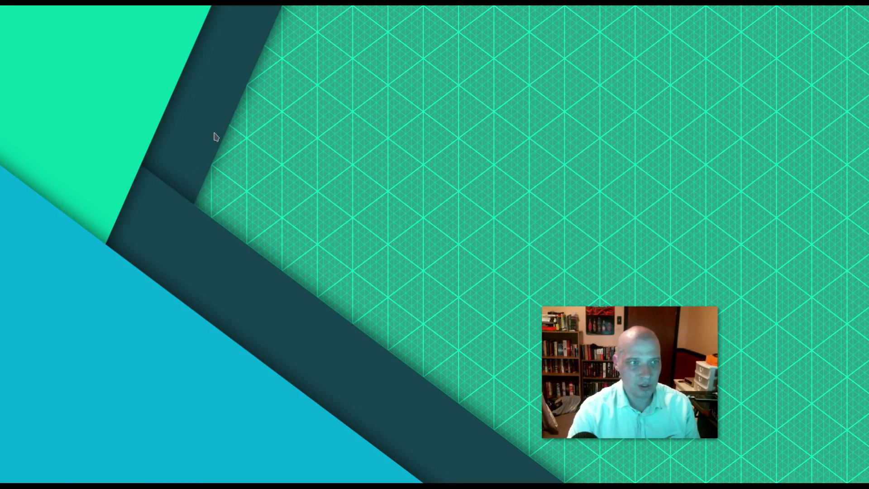
Use the root menu's Run entry to confirm rofi lists commands, then close it.
{"action": "left_click", "coordinate": [319, 64]}
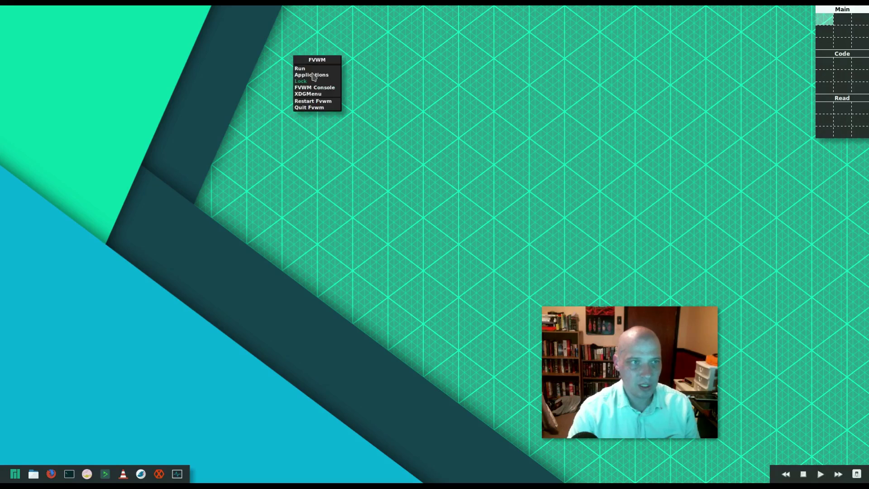
{"action": "left_click", "coordinate": [312, 69]}
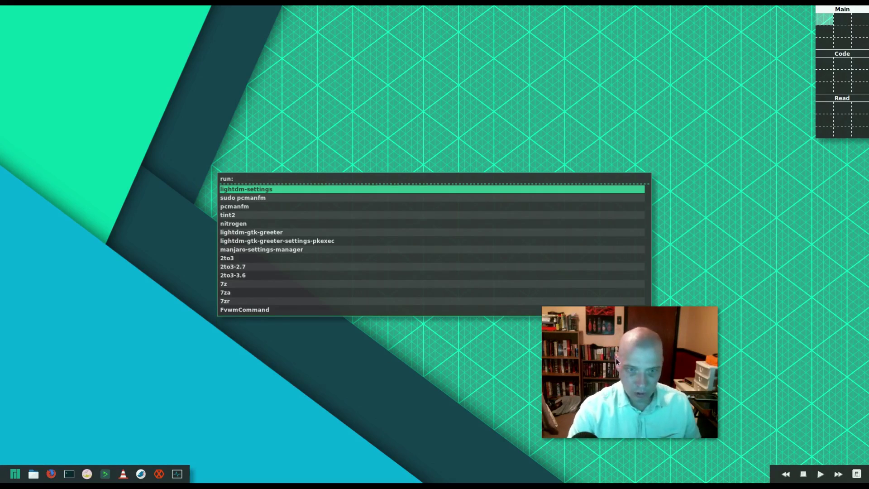
{"action": "left_click_drag", "start_coordinate": [616, 358], "coordinate": [745, 341]}
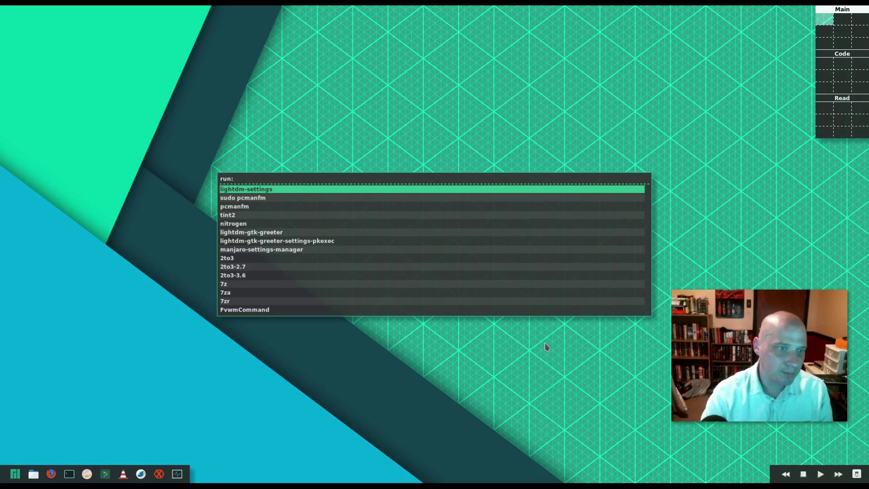
{"action": "key", "text": "Escape"}
{"action": "left_click", "coordinate": [419, 105]}
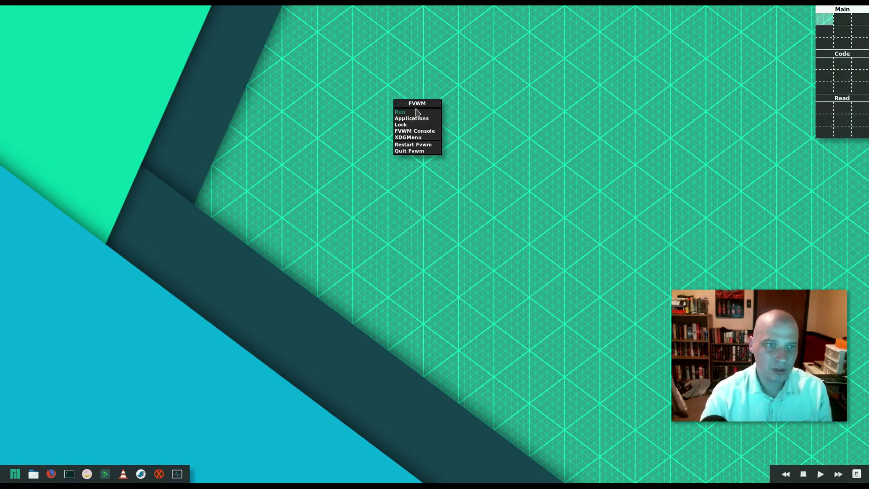
Test opening and closing the rofi run launcher from the root menu and taskbar.
{"action": "left_click", "coordinate": [416, 112]}
{"action": "key", "text": "Escape"}
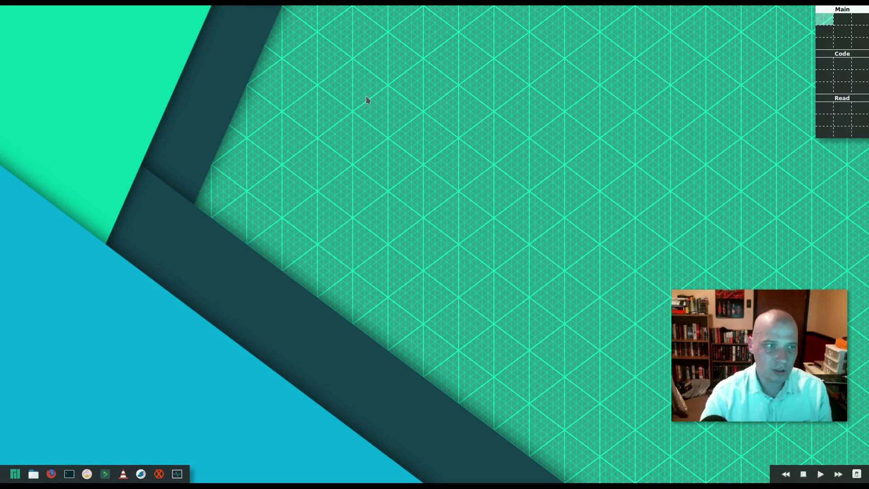
{"action": "left_click", "coordinate": [16, 475]}
{"action": "key", "text": "Escape"}
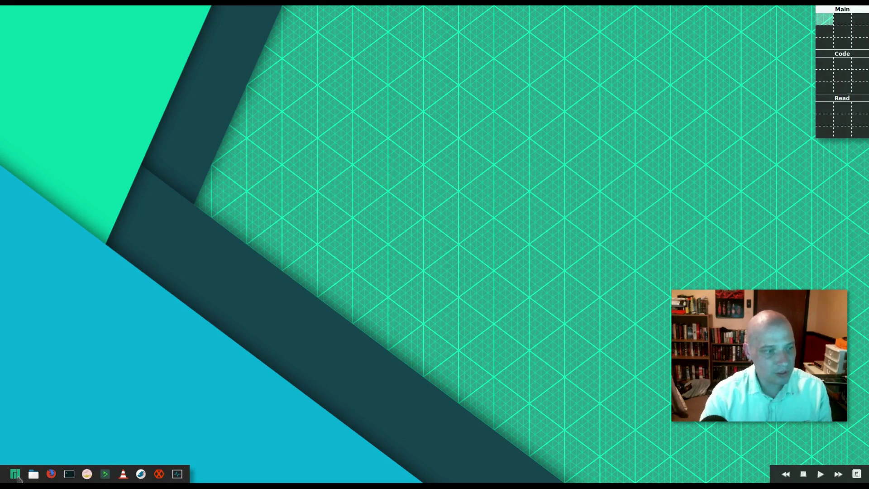
{"action": "left_click", "coordinate": [16, 475]}
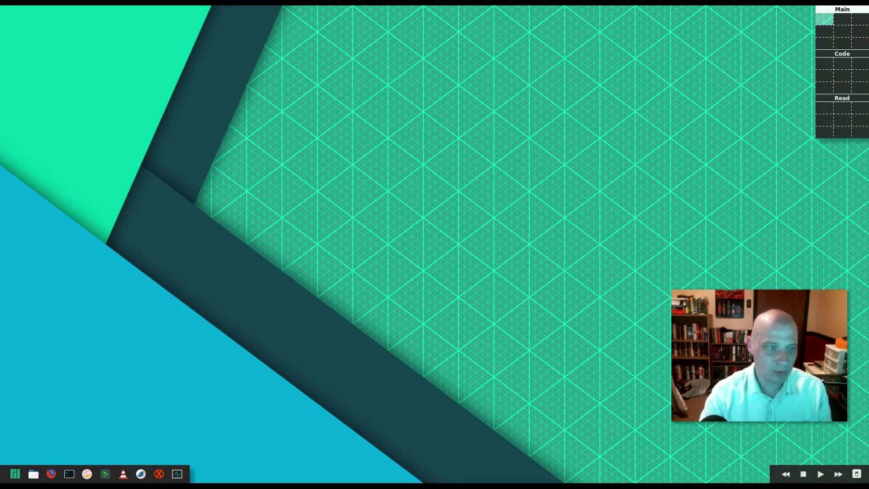
Open the home-folder file manager, move it, minimize it, restore it, then minimize again.
{"action": "left_click", "coordinate": [34, 474]}
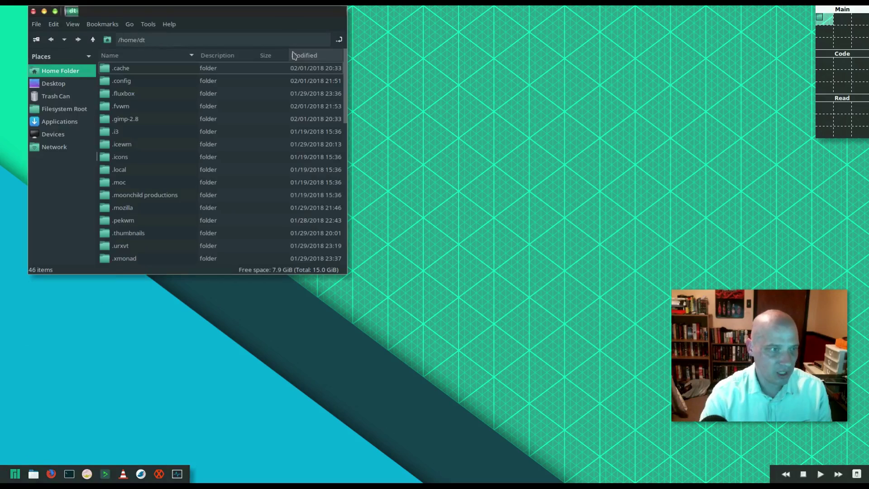
{"action": "left_click_drag", "start_coordinate": [278, 18], "coordinate": [422, 36]}
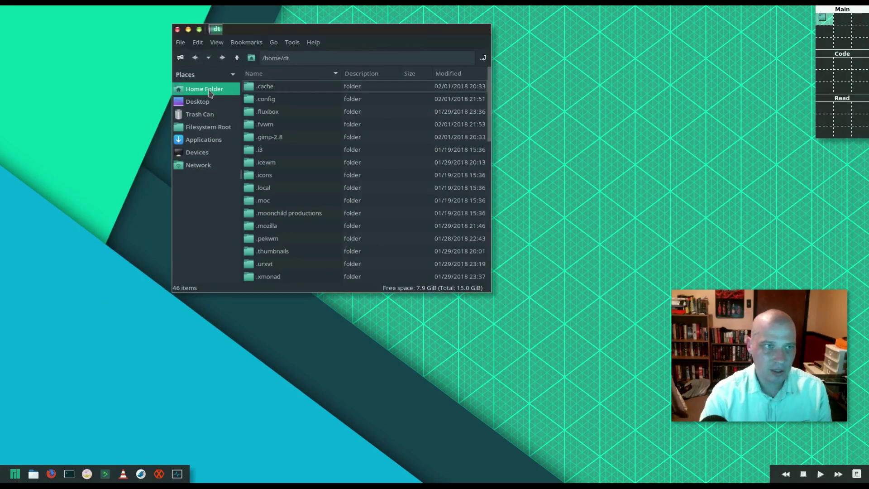
{"action": "left_click", "coordinate": [188, 29]}
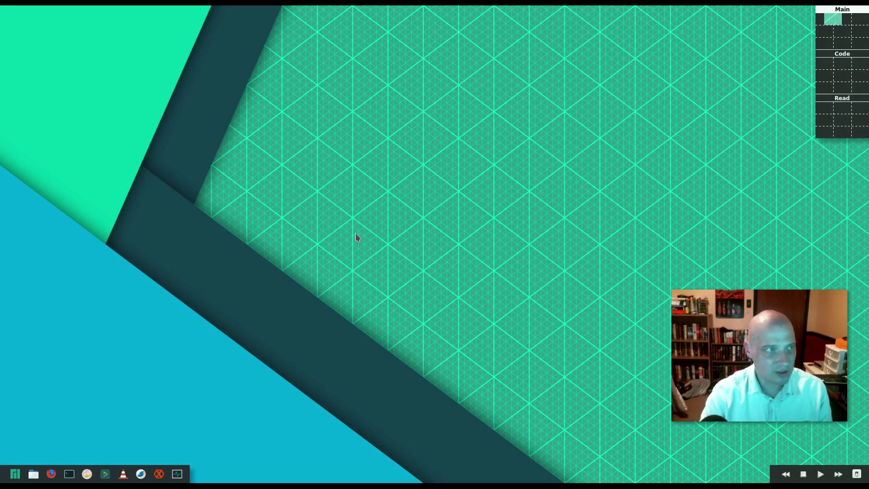
{"action": "left_click", "coordinate": [829, 18]}
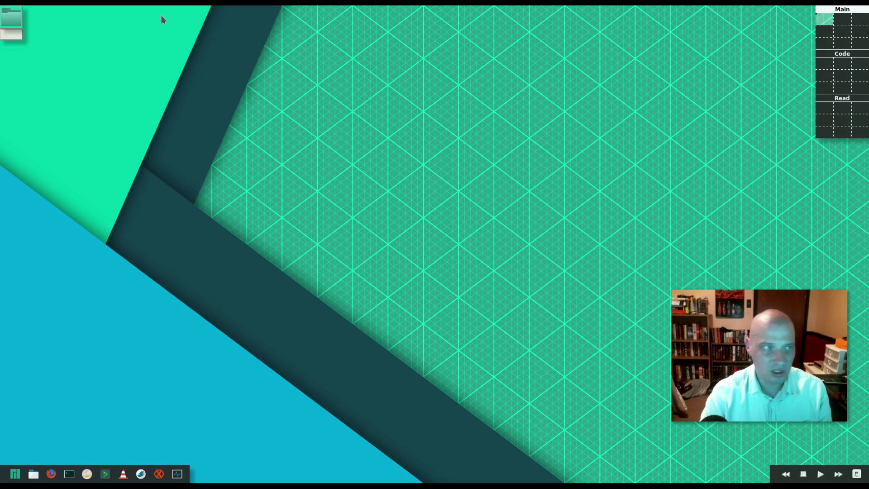
{"action": "left_click", "coordinate": [11, 22]}
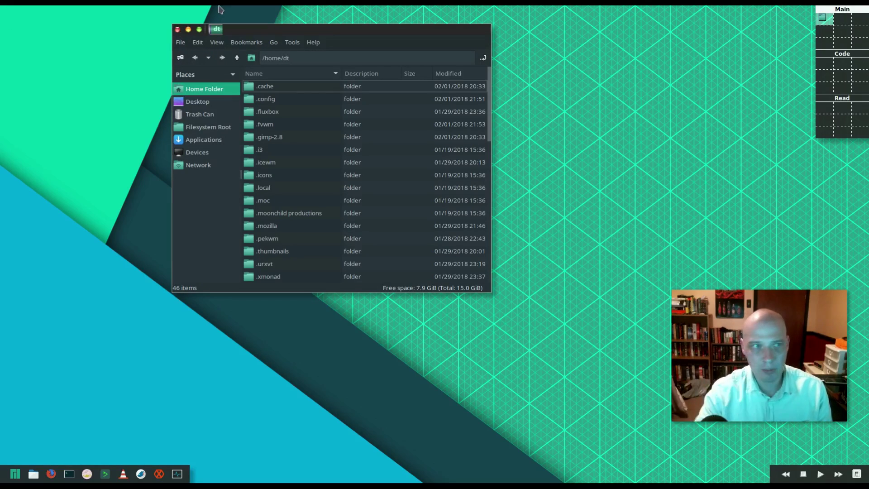
{"action": "left_click", "coordinate": [188, 29]}
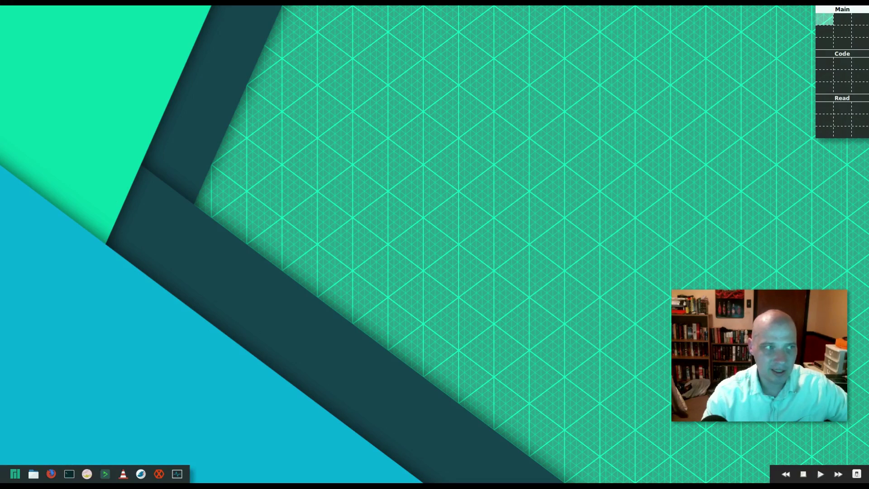
Install deadbeef in a terminal with sudo pacman -S deadbeef, confirming with y.
{"action": "key", "text": "super+Return"}
{"action": "type", "text": "sudo"}
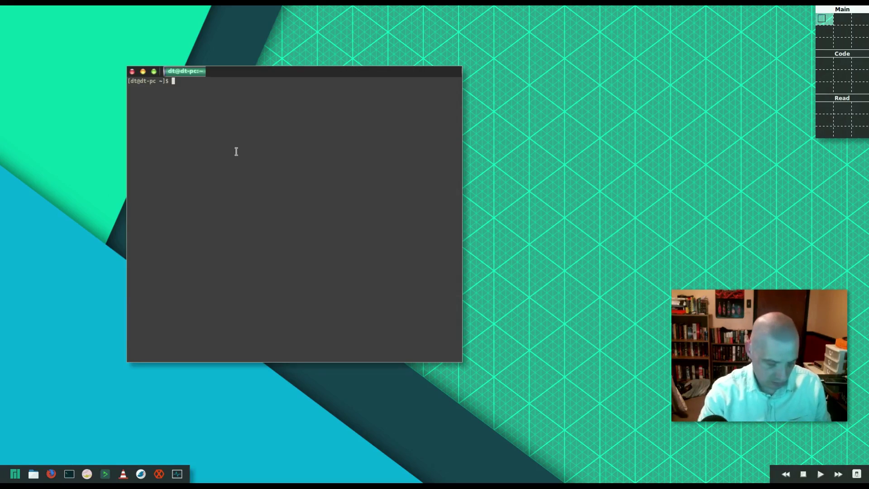
{"action": "type", "text": " pacman "}
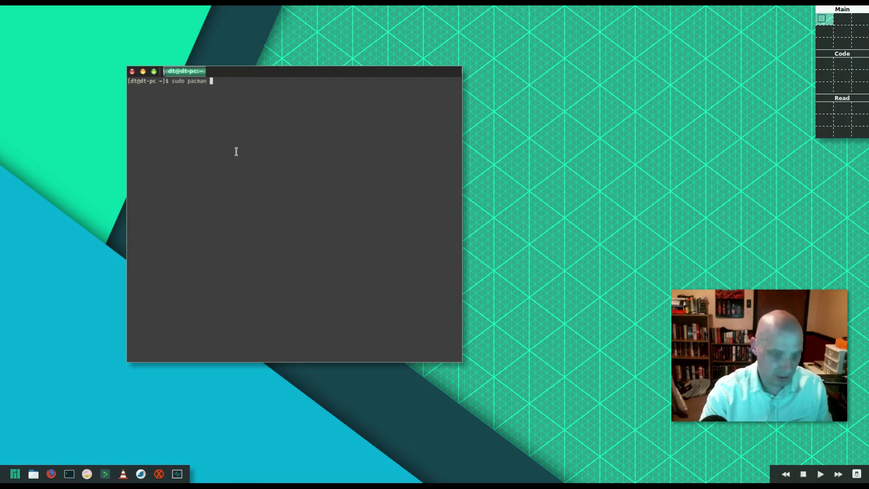
{"action": "type", "text": "- S de"}
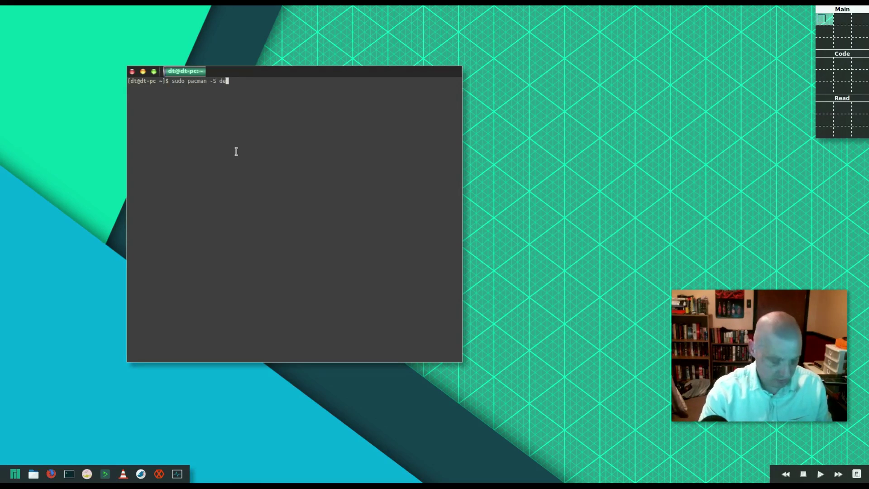
{"action": "type", "text": "adbeef"}
{"action": "key", "text": "Return"}
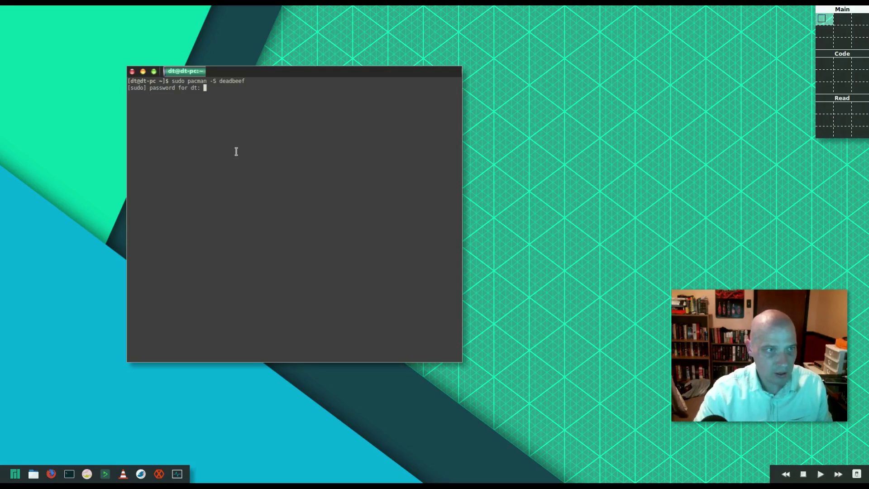
{"action": "key", "text": "Return"}
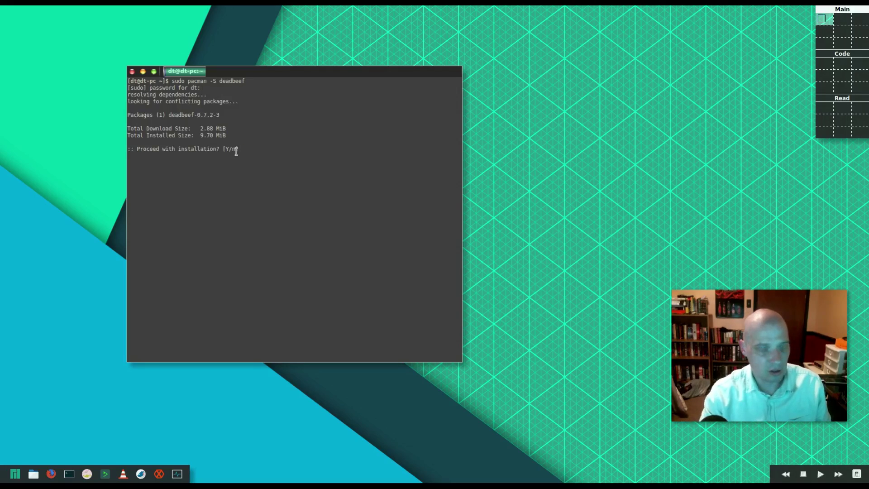
{"action": "type", "text": "y"}
{"action": "key", "text": "Return"}
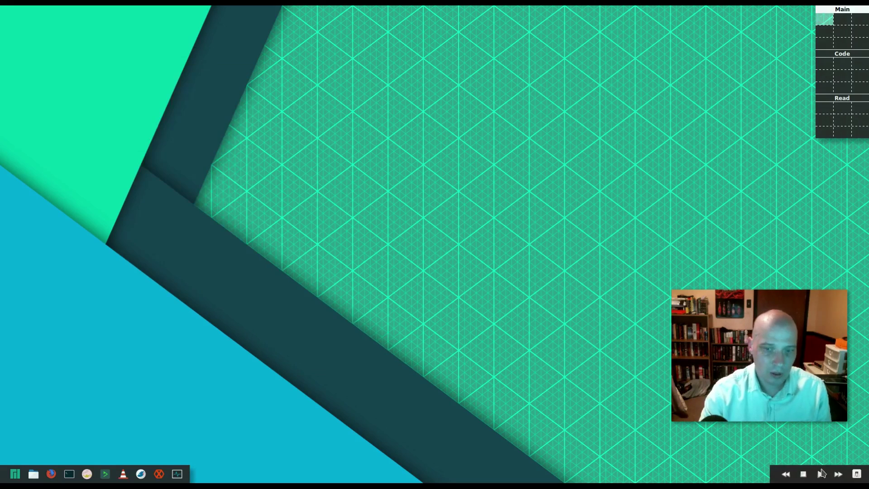
Start DeaDBeeF from the panel and move its window to the upper middle of the desktop.
{"action": "right_click", "coordinate": [442, 100]}
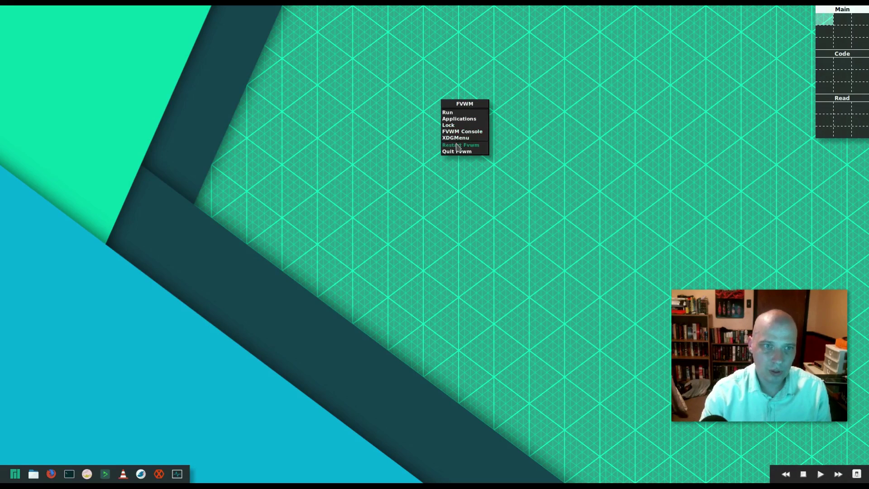
{"action": "left_click", "coordinate": [384, 56]}
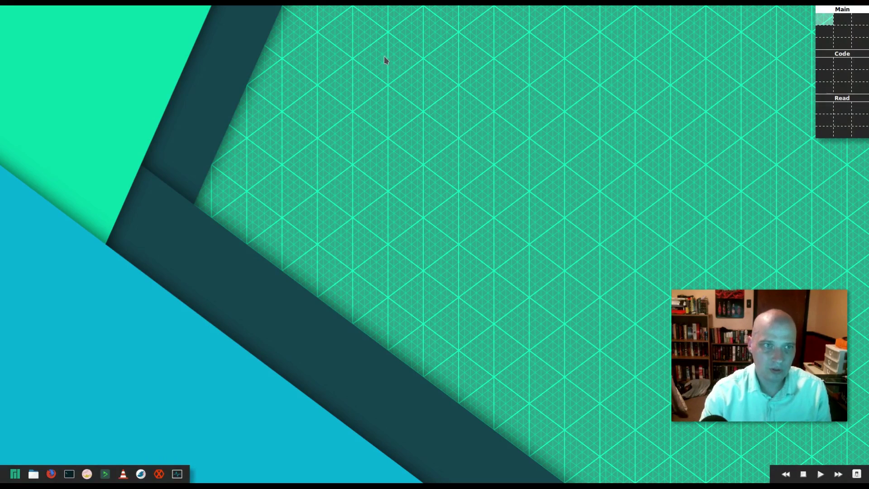
{"action": "left_click", "coordinate": [821, 475]}
{"action": "left_click_drag", "start_coordinate": [186, 31], "coordinate": [391, 110]}
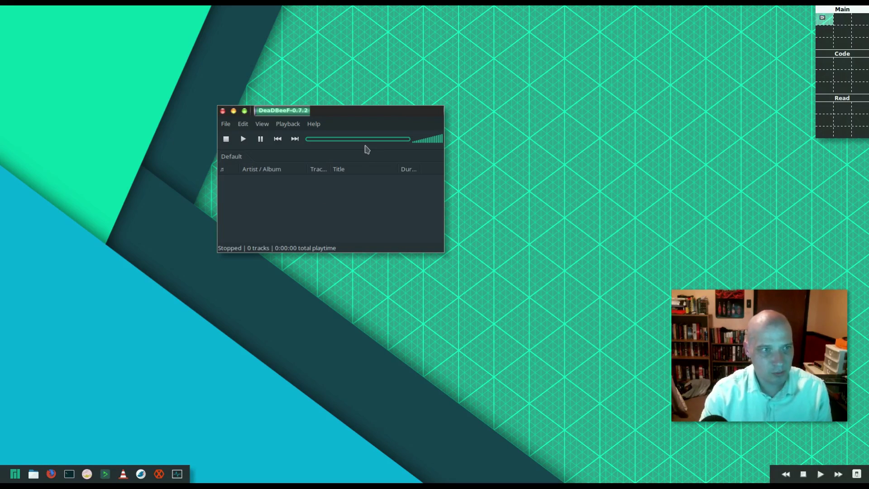
{"action": "left_click", "coordinate": [787, 474]}
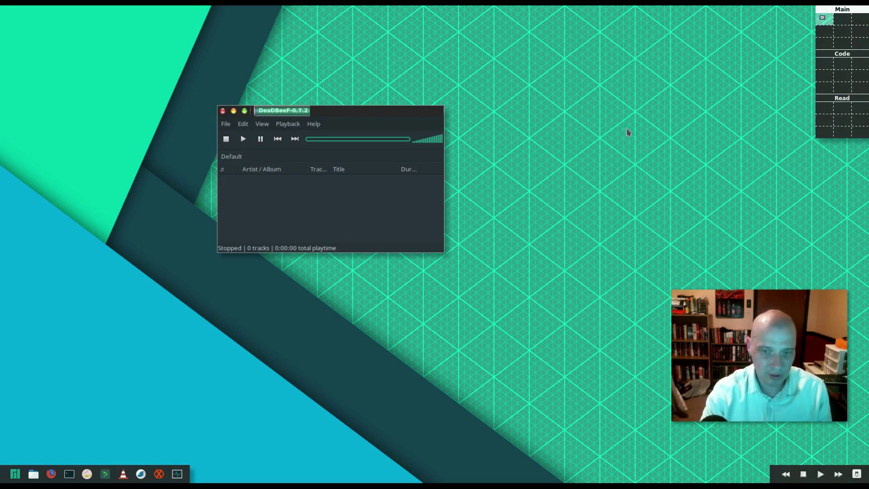
Open the file manager at the home folder and move its window to the right.
{"action": "left_click", "coordinate": [789, 474]}
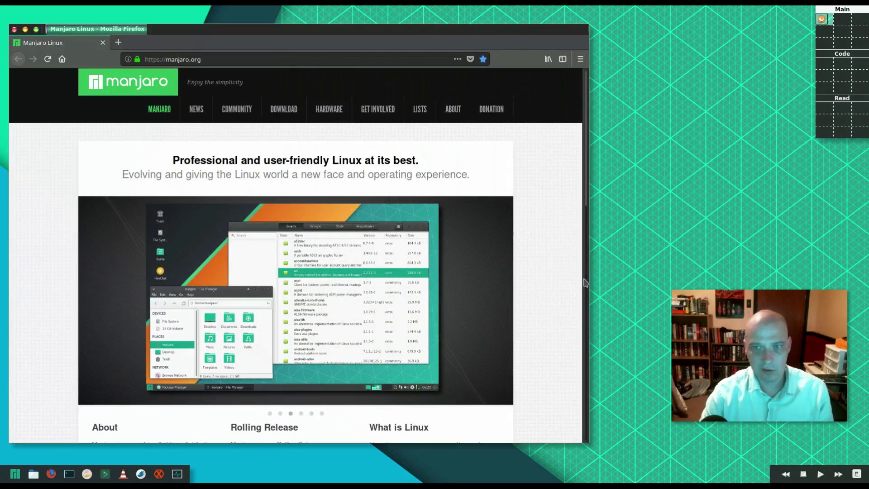
{"action": "left_click", "coordinate": [606, 148]}
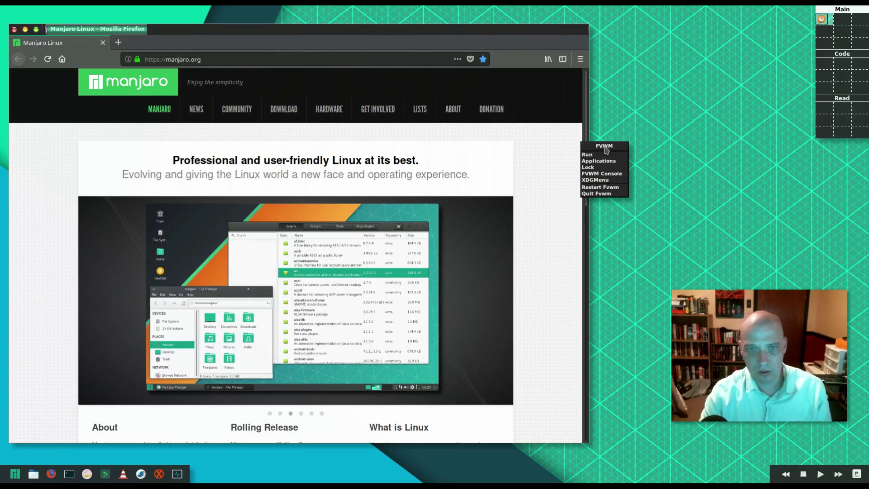
{"action": "left_click", "coordinate": [643, 109]}
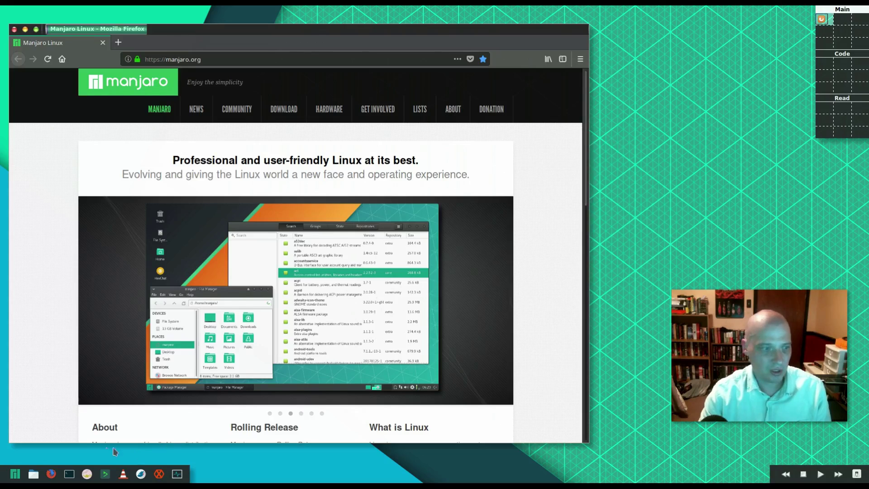
{"action": "left_click", "coordinate": [34, 474]}
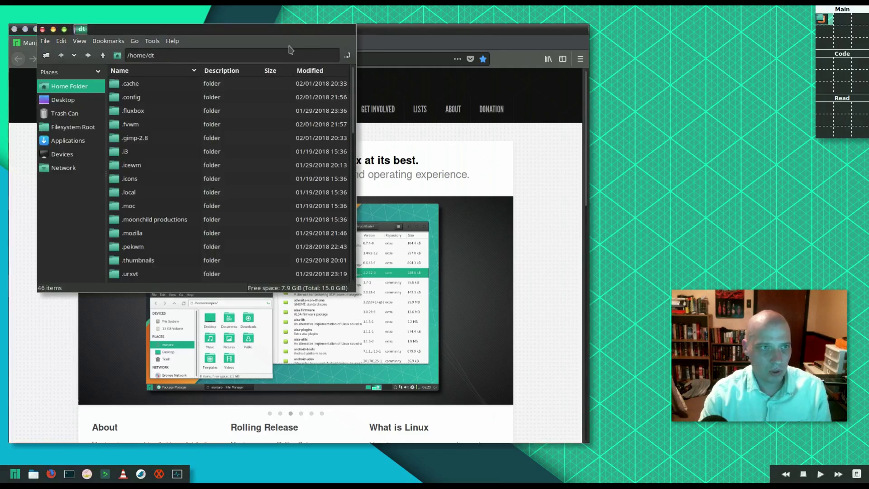
{"action": "left_click_drag", "start_coordinate": [311, 33], "coordinate": [664, 96]}
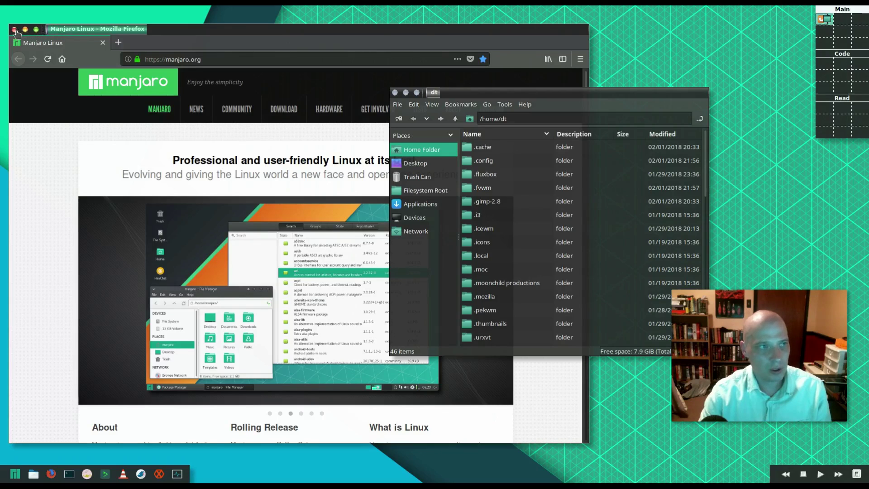
Browse into .fvwm/images/decor, then go up and open the button images folder.
{"action": "double_click", "coordinate": [483, 188]}
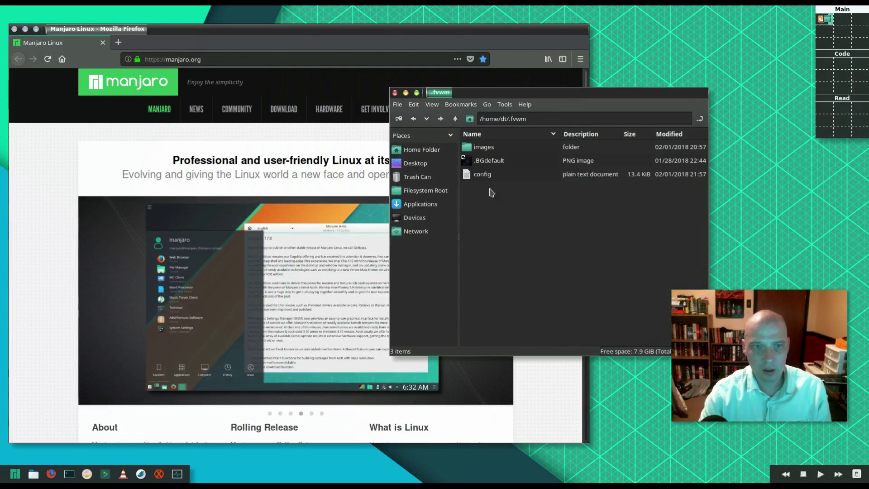
{"action": "double_click", "coordinate": [488, 149]}
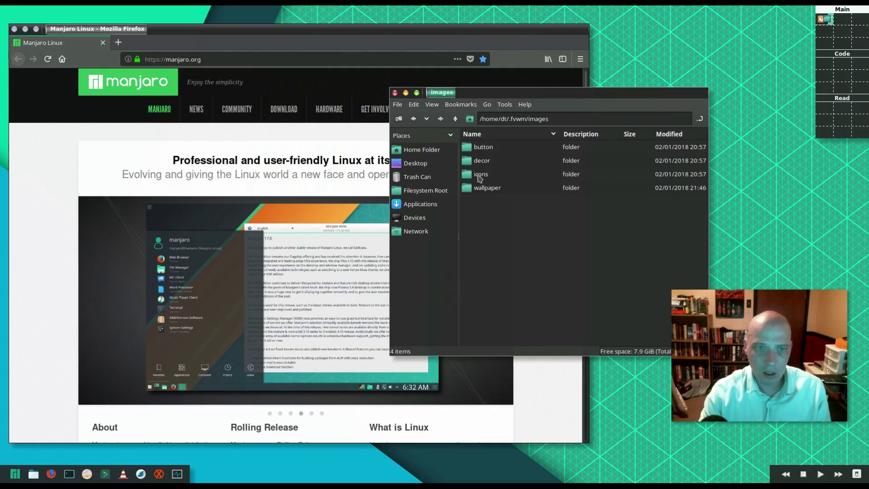
{"action": "double_click", "coordinate": [484, 163]}
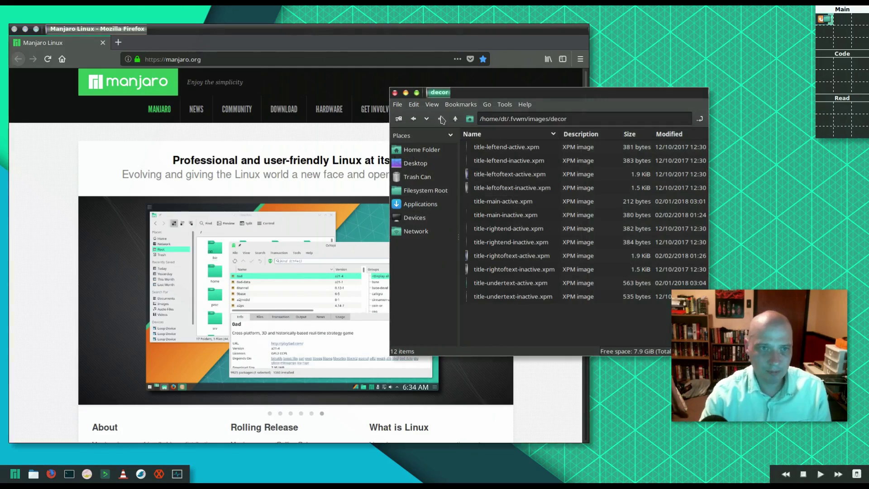
{"action": "left_click", "coordinate": [456, 120]}
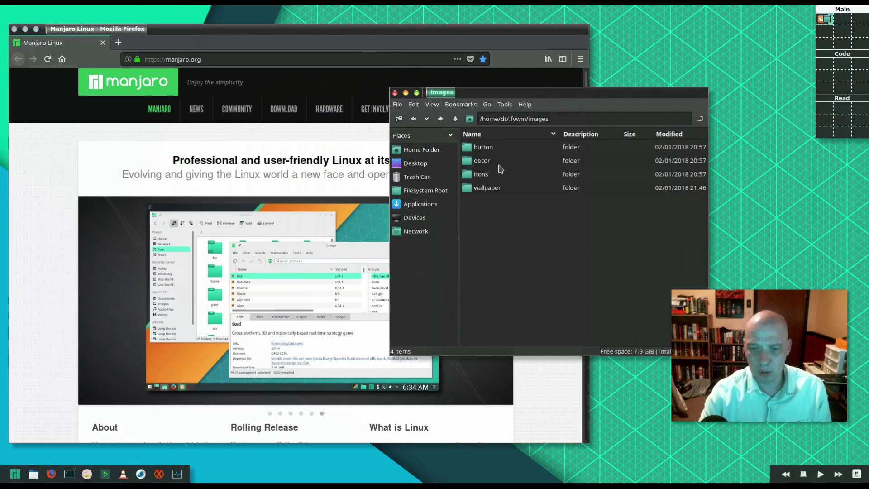
{"action": "double_click", "coordinate": [483, 147]}
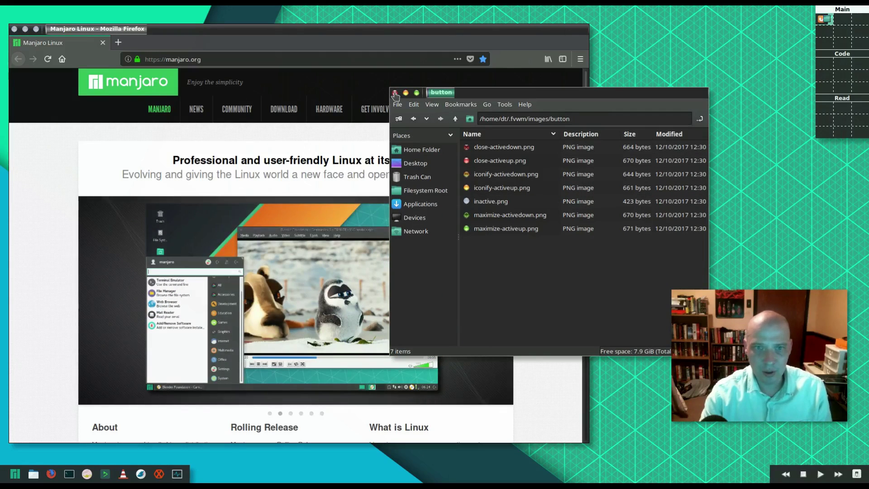
Close the file manager and jump to the Dynamic menus part of the ArchWiki FVWM Menus section.
{"action": "left_click", "coordinate": [395, 93]}
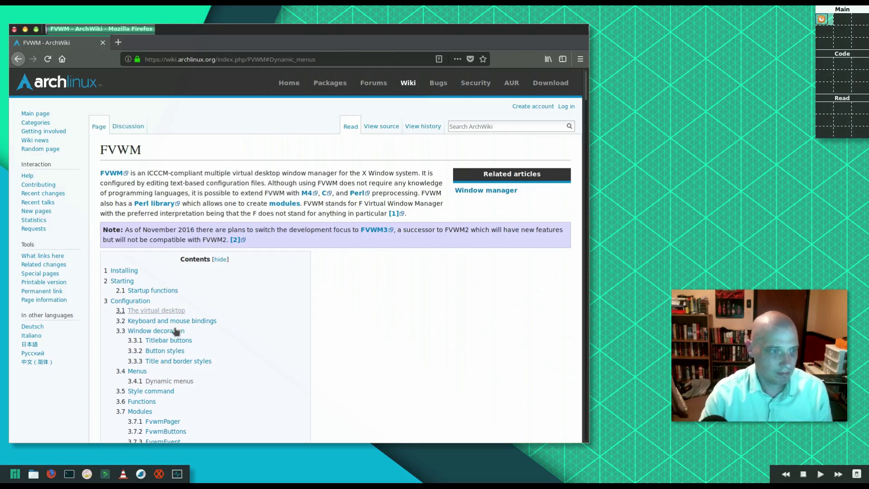
{"action": "scroll", "coordinate": [239, 320], "scroll_direction": "down", "scroll_amount": 5}
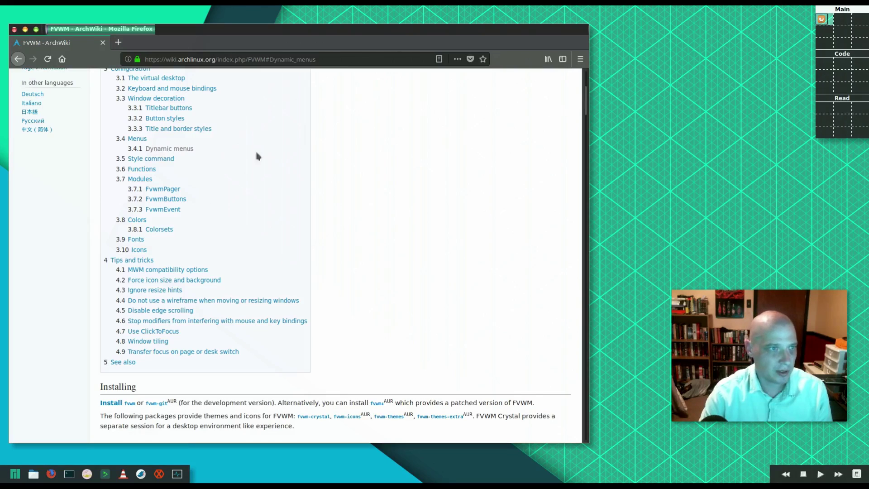
{"action": "scroll", "coordinate": [227, 165], "scroll_direction": "up", "scroll_amount": 2}
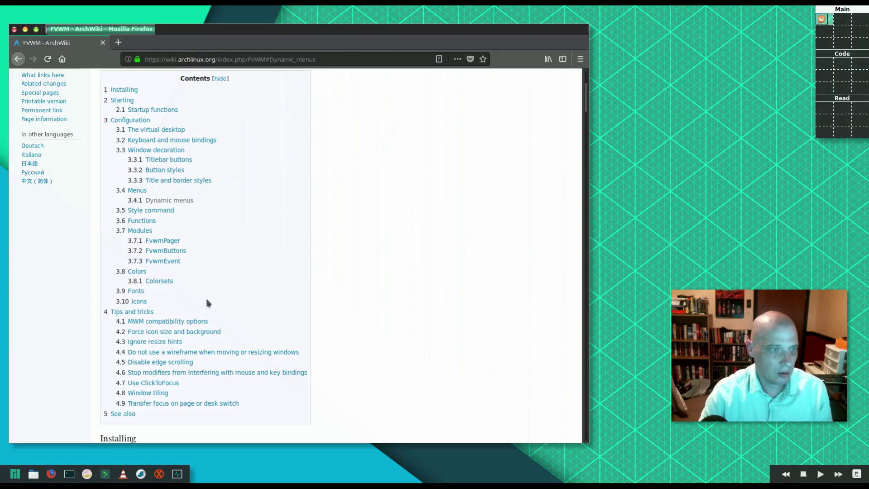
{"action": "left_click", "coordinate": [137, 191]}
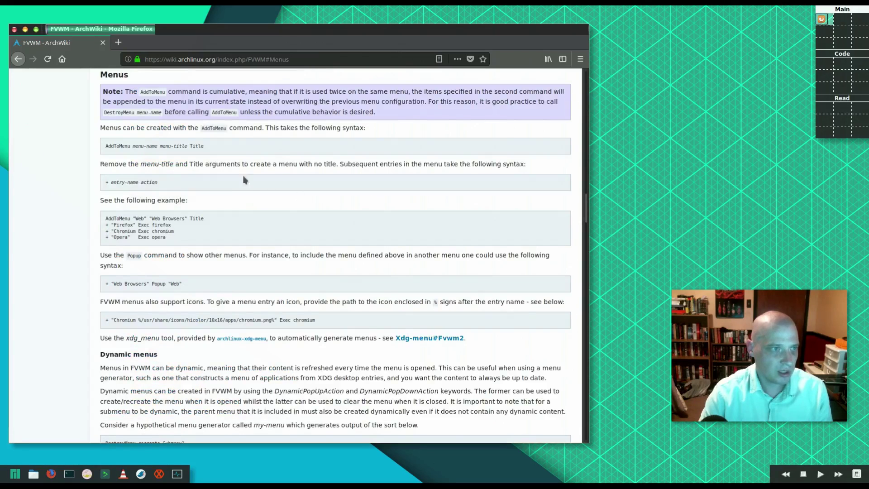
{"action": "scroll", "coordinate": [200, 146], "scroll_direction": "down", "scroll_amount": 9}
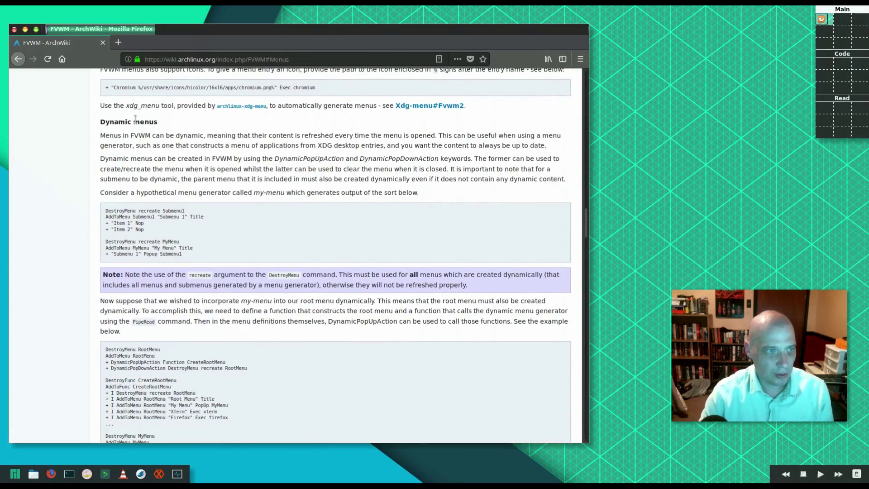
{"action": "triple_click", "coordinate": [134, 121]}
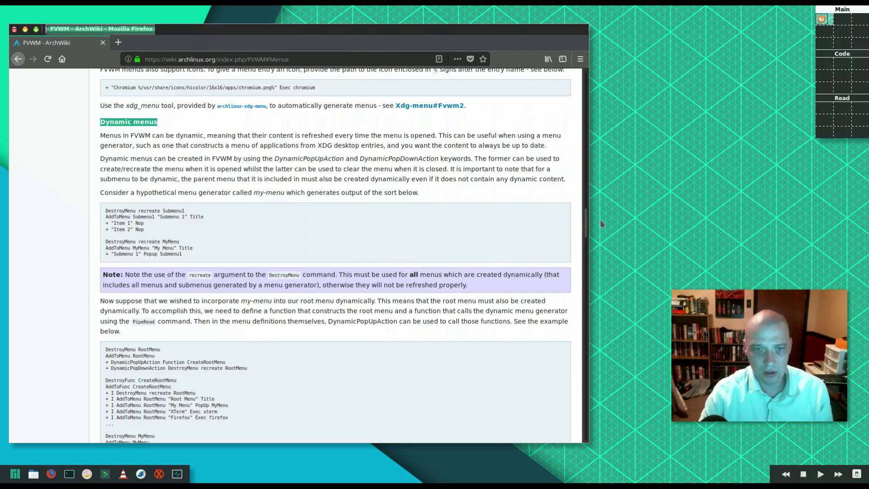
{"action": "left_click", "coordinate": [645, 104]}
{"action": "mouse_move", "coordinate": [649, 136]}
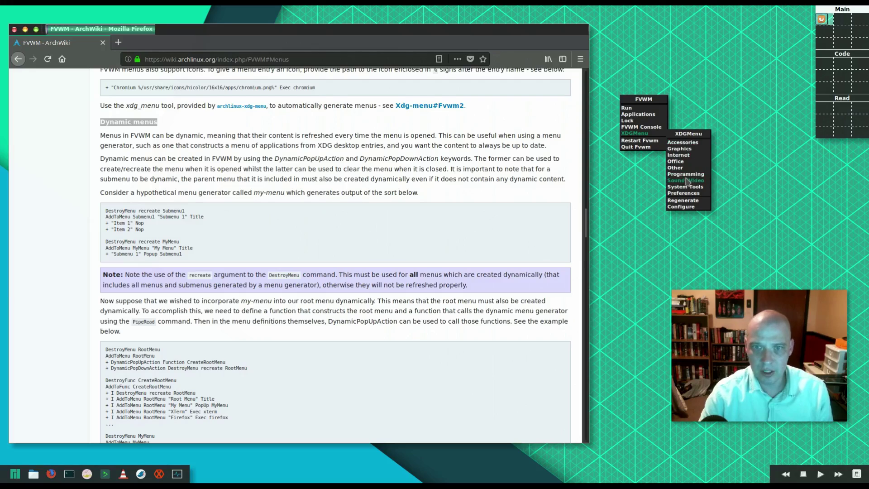
{"action": "mouse_move", "coordinate": [684, 145]}
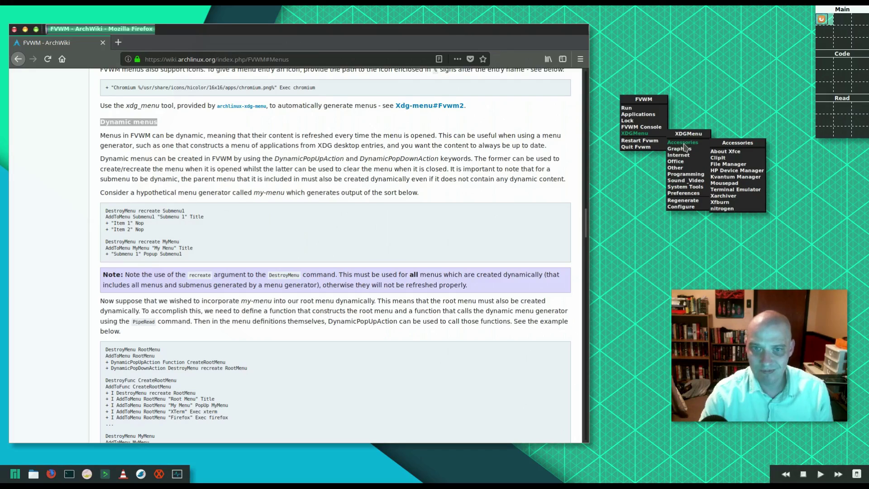
{"action": "left_click", "coordinate": [686, 104]}
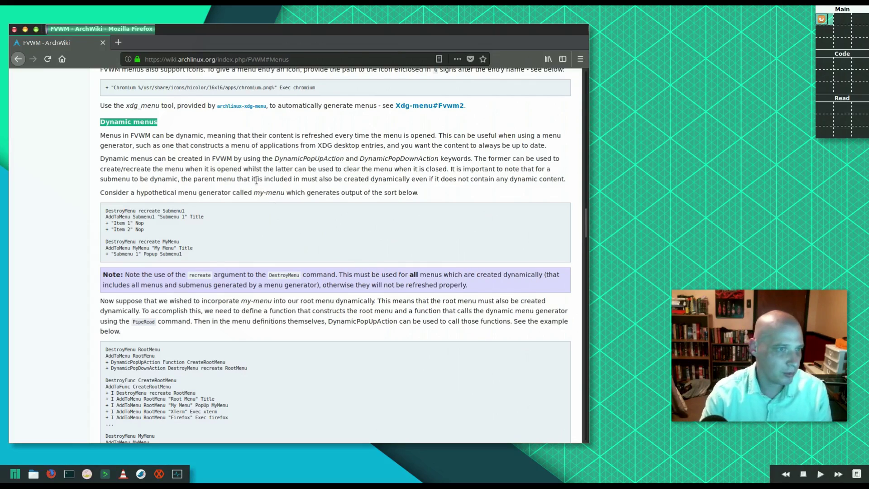
Deselect the Dynamic menus heading and read down the FVWM article through window tiling.
{"action": "left_click", "coordinate": [257, 180]}
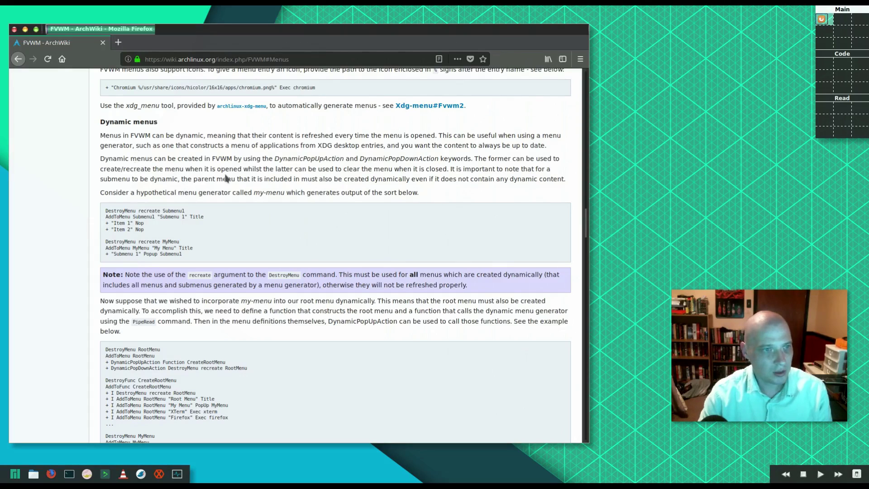
{"action": "scroll", "coordinate": [226, 179], "scroll_direction": "down", "scroll_amount": 1}
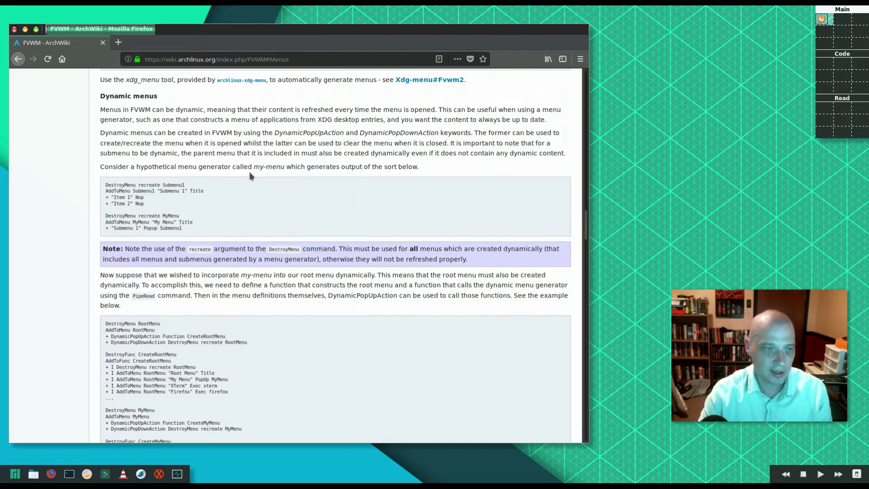
{"action": "scroll", "coordinate": [250, 176], "scroll_direction": "down", "scroll_amount": 3}
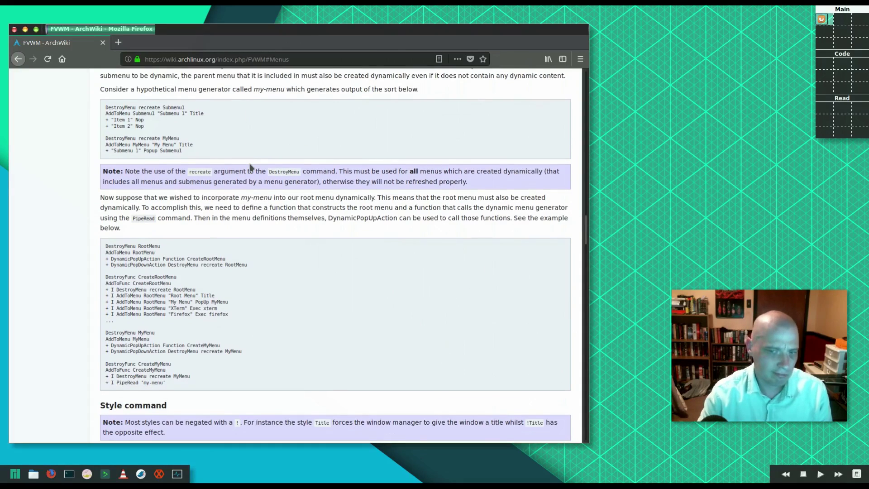
{"action": "scroll", "coordinate": [261, 113], "scroll_direction": "down", "scroll_amount": 11}
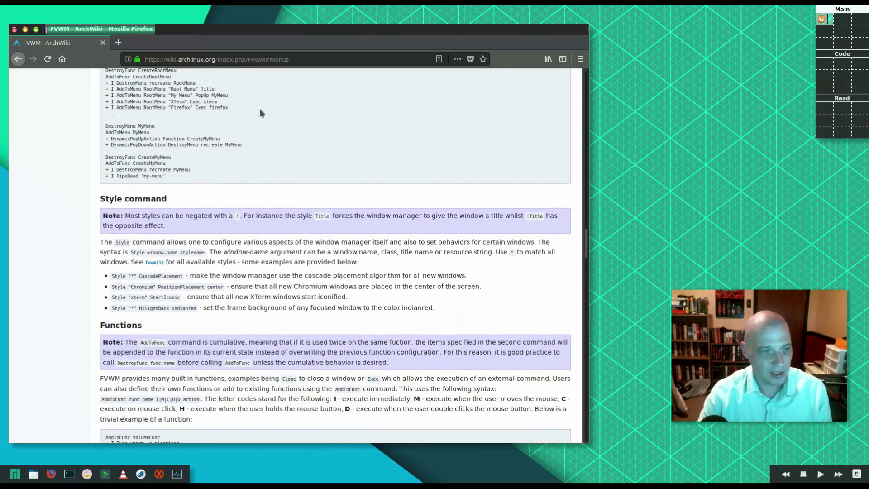
{"action": "scroll", "coordinate": [261, 113], "scroll_direction": "down", "scroll_amount": 20}
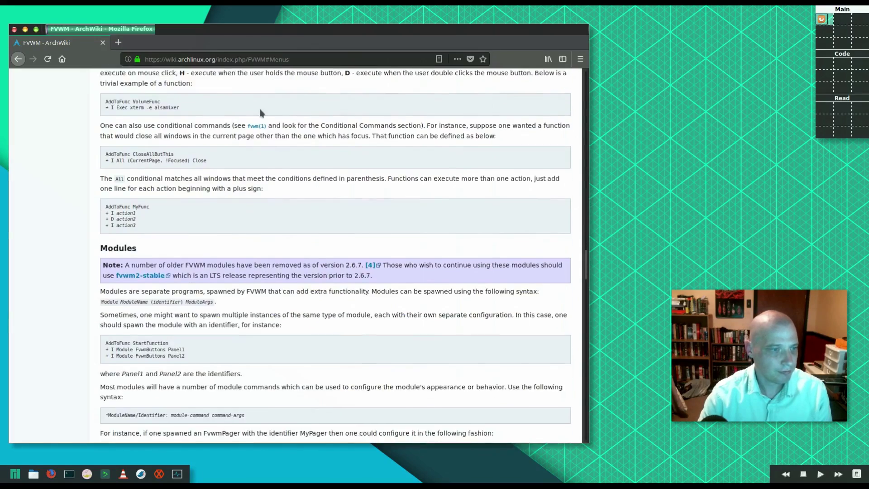
{"action": "scroll", "coordinate": [261, 113], "scroll_direction": "down", "scroll_amount": 20}
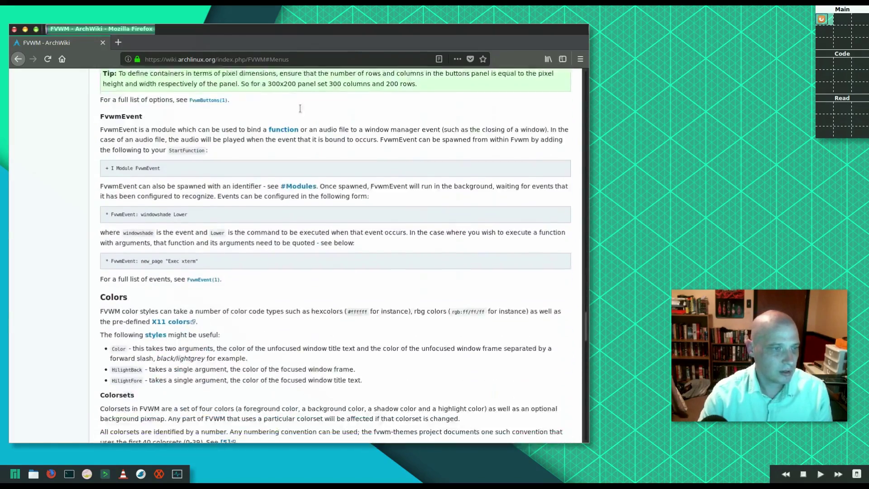
{"action": "left_click_drag", "start_coordinate": [586, 323], "coordinate": [583, 392]}
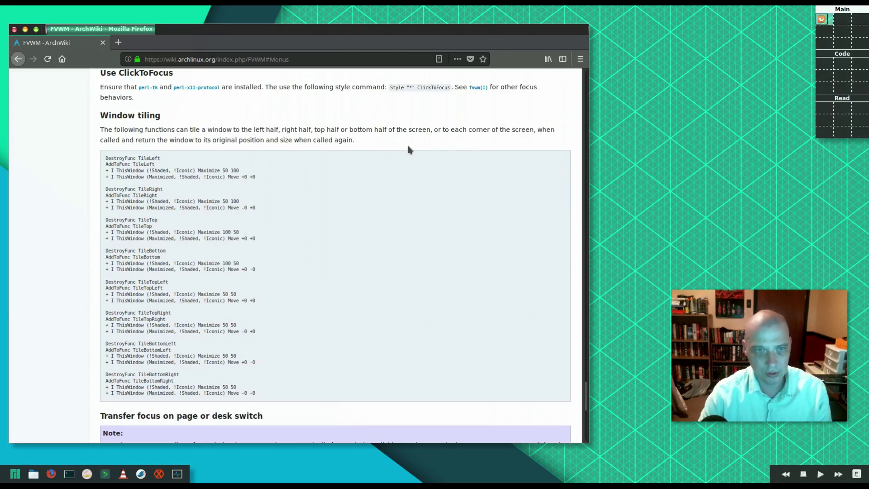
Reach the See also links at the article's end, then close Firefox.
{"action": "scroll", "coordinate": [322, 131], "scroll_direction": "down", "scroll_amount": 5}
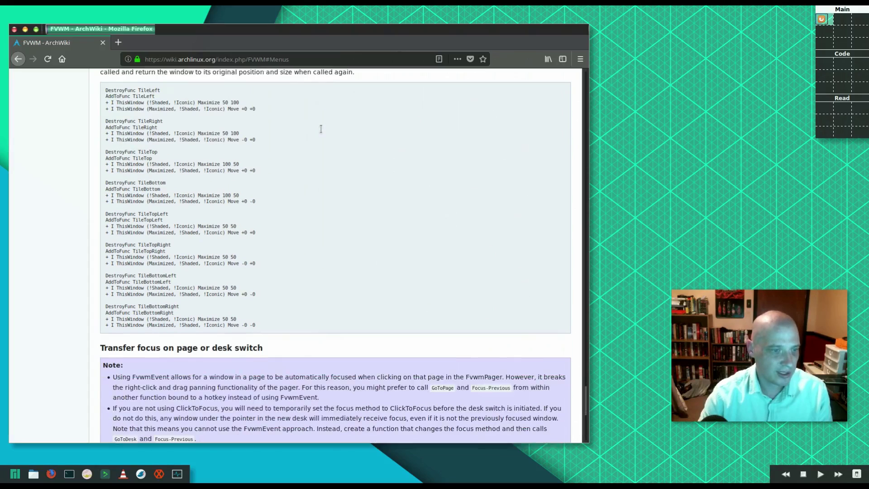
{"action": "scroll", "coordinate": [321, 132], "scroll_direction": "down", "scroll_amount": 8}
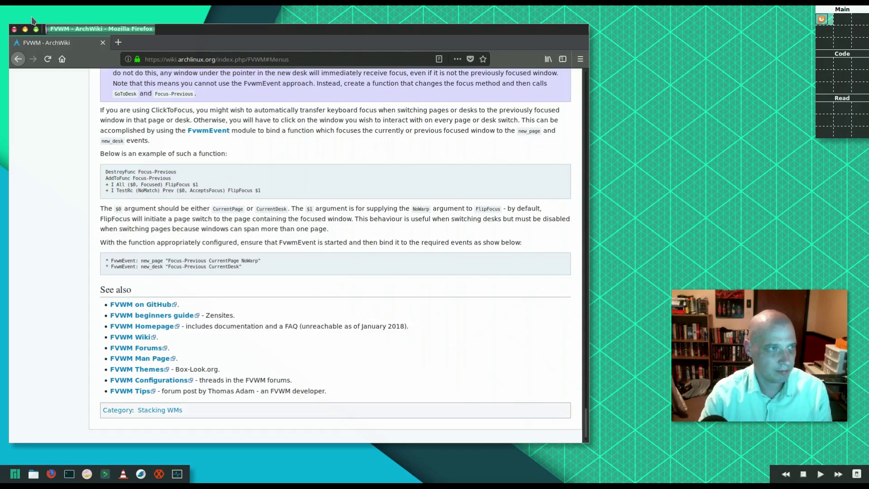
{"action": "left_click", "coordinate": [15, 29]}
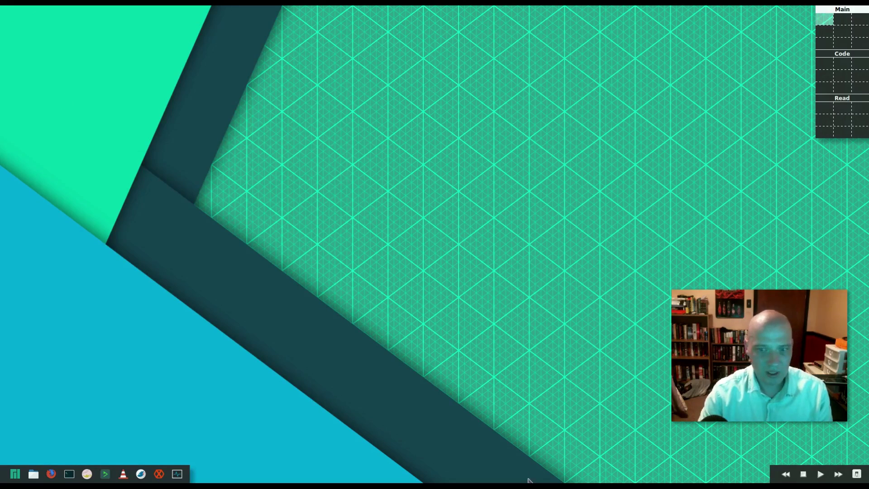